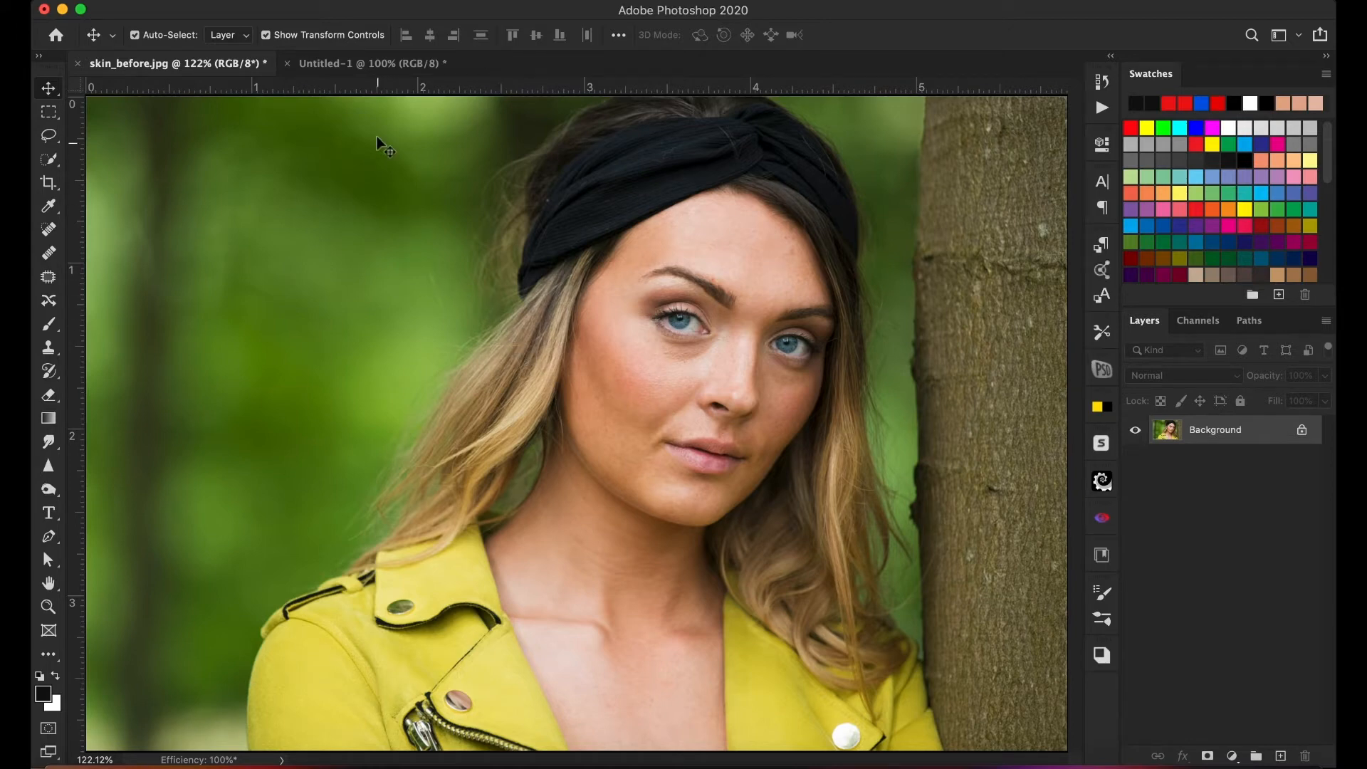
- Examine the detail, image and color diagram in the Untitled-1 document and return to skin_before.jpg
click(378, 65)
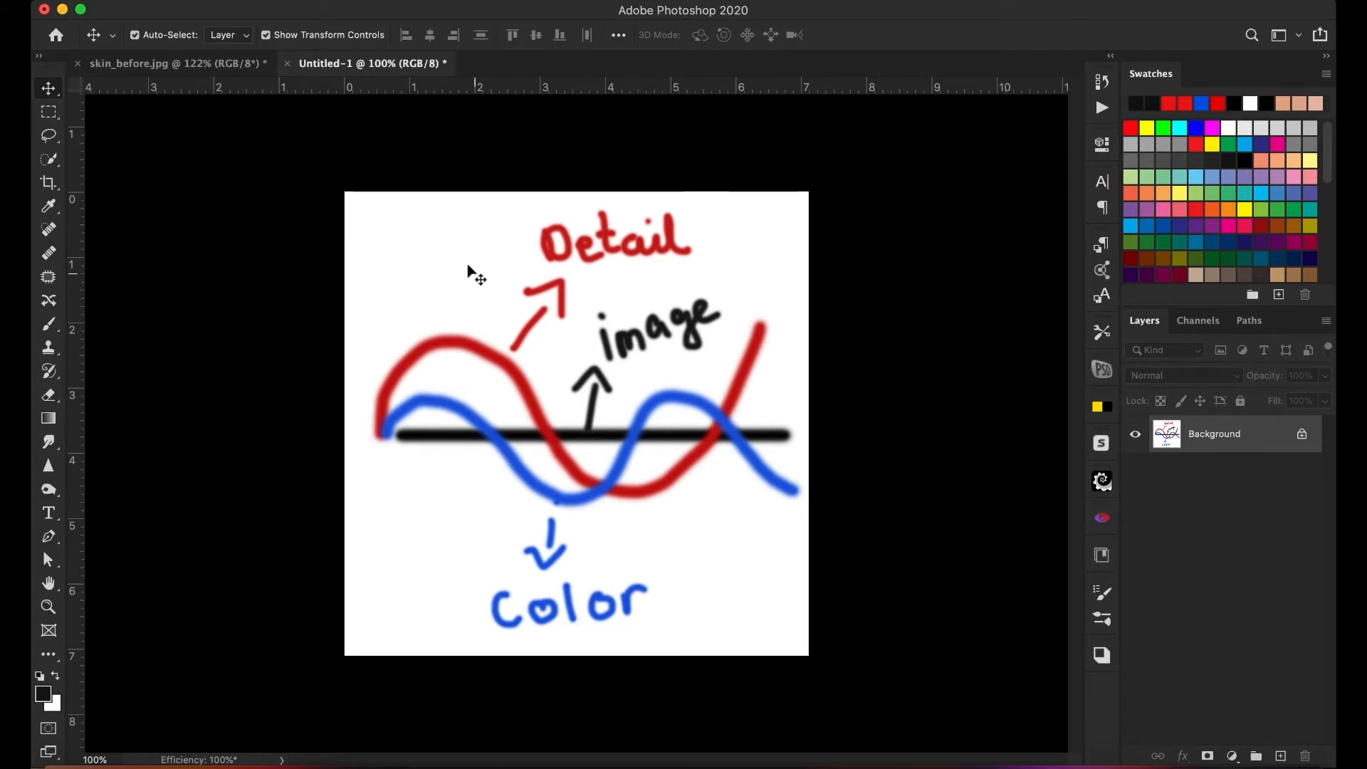
click(233, 64)
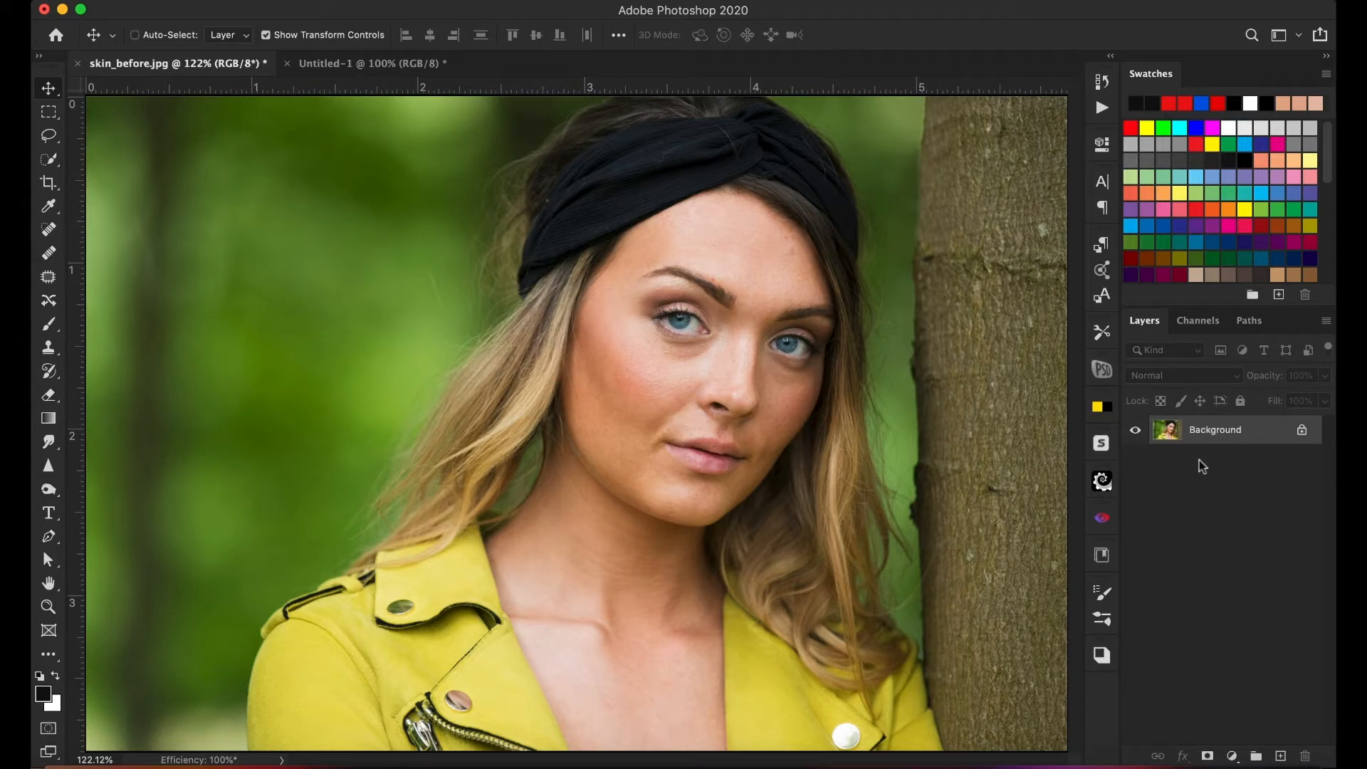
- Duplicate the Background layer twice so two copies sit above it
key(ctrl+j)
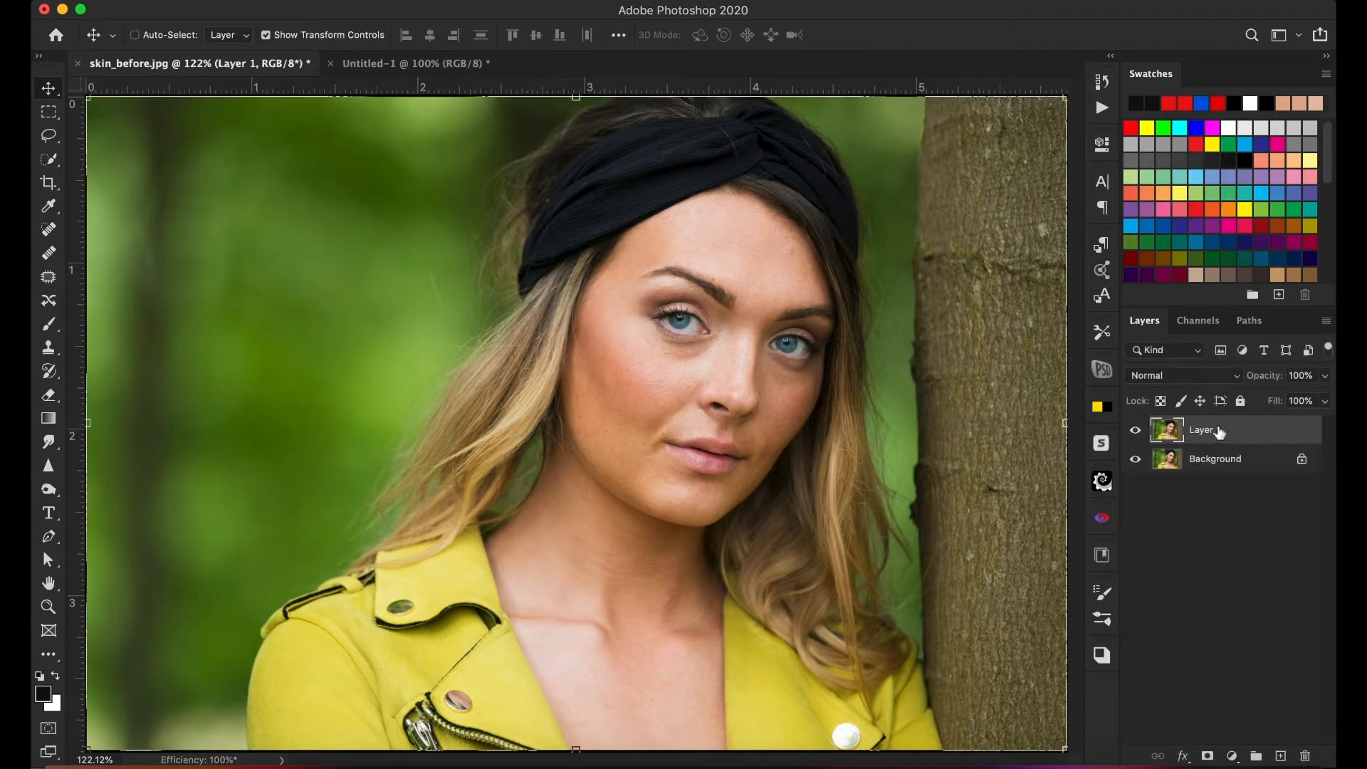
key(super+i)
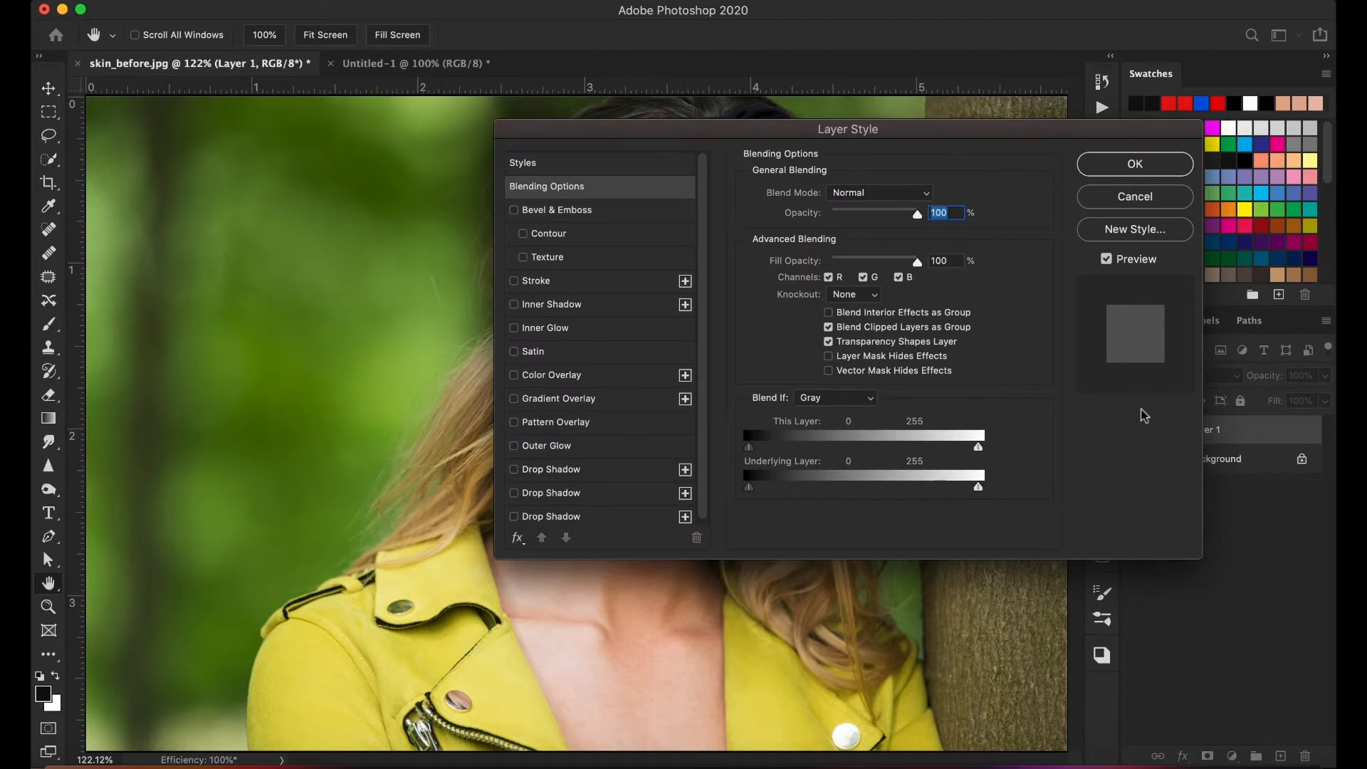
click(1179, 194)
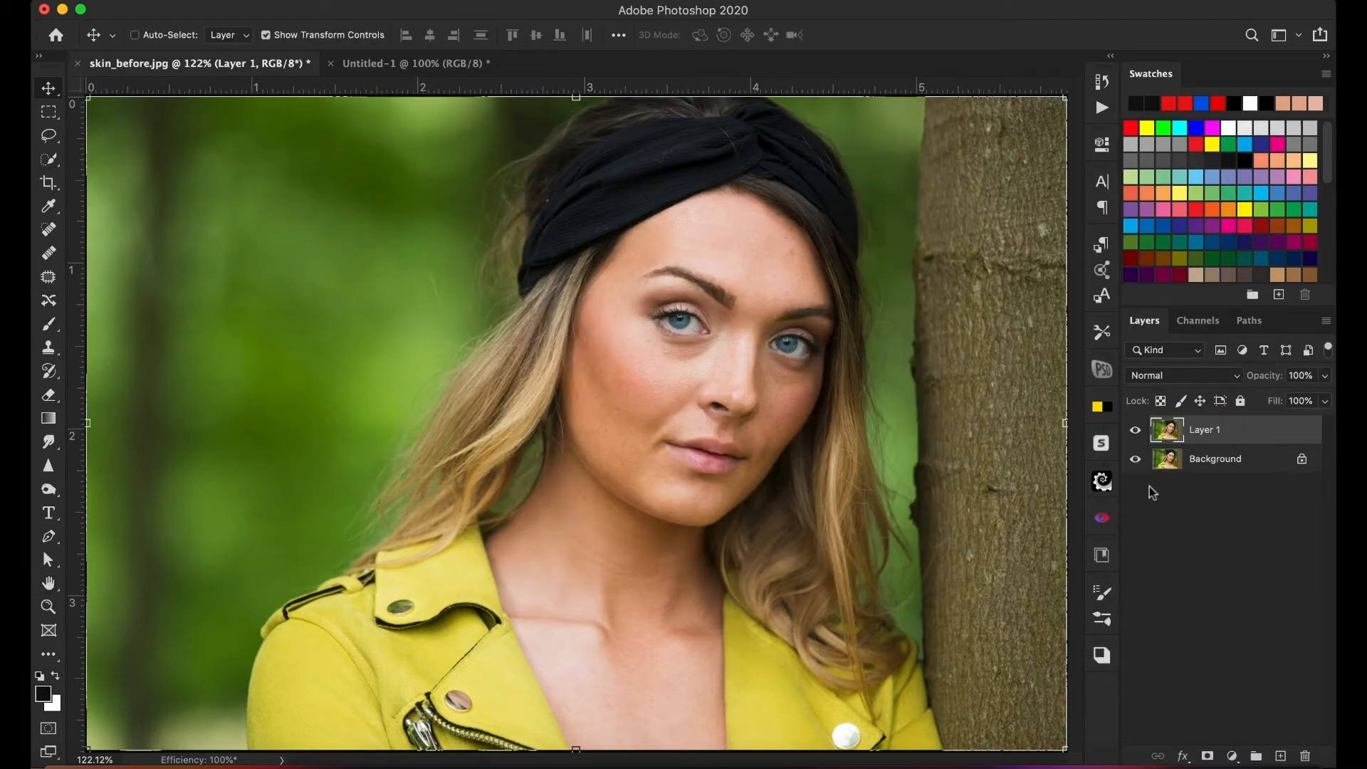
key(ctrl+j)
- Rename the lower copy, Layer 1, as "color and tone"
click(1203, 463)
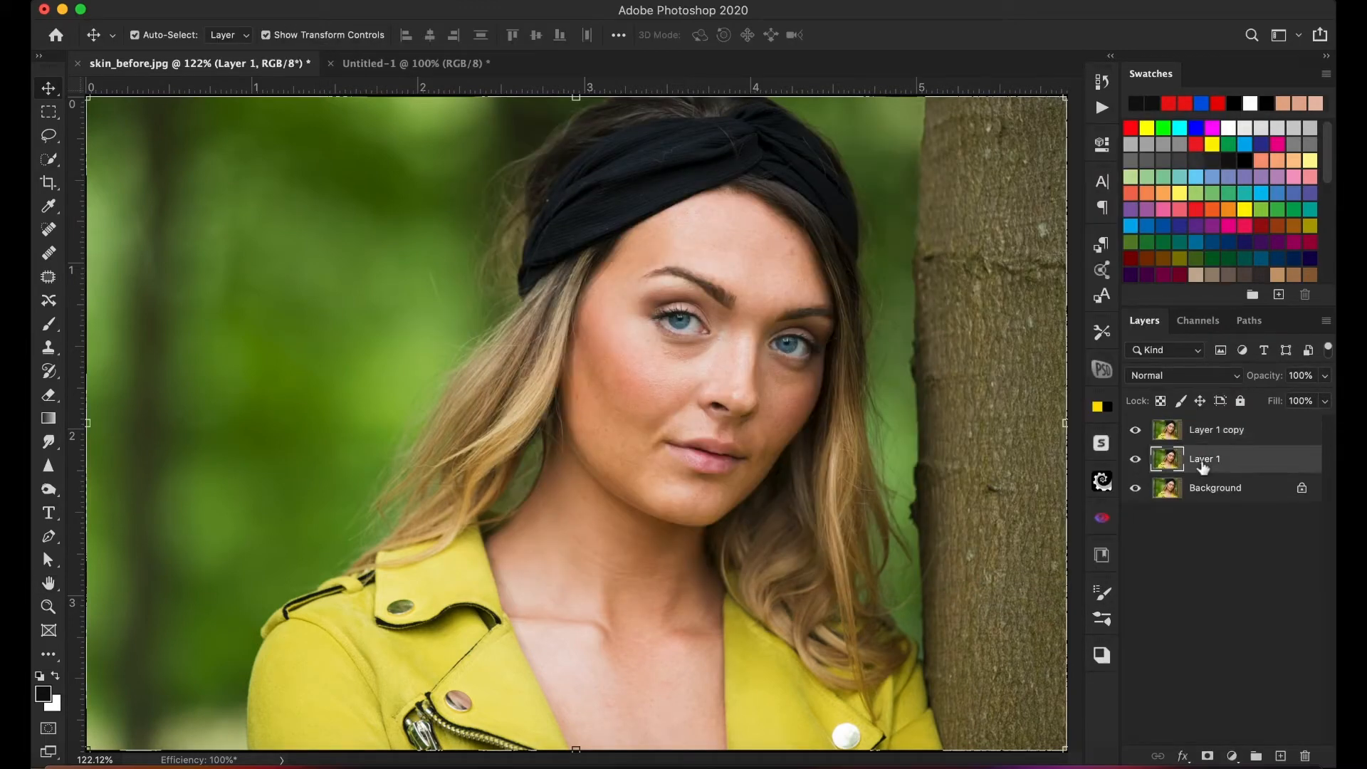
double_click(1203, 461)
text(color and tone)
key(Return)
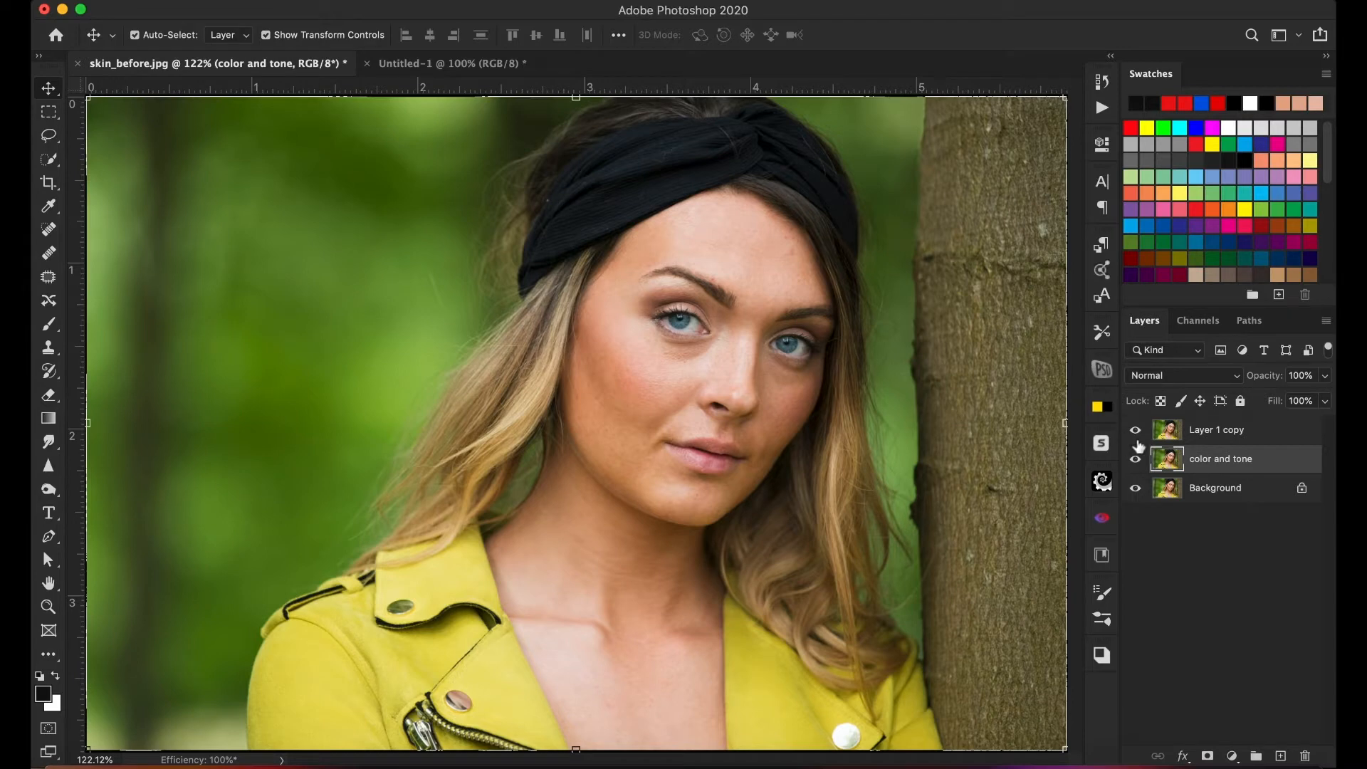
- Rename the upper copy, Layer 1 copy, as "detail"
click(1214, 439)
double_click(1220, 434)
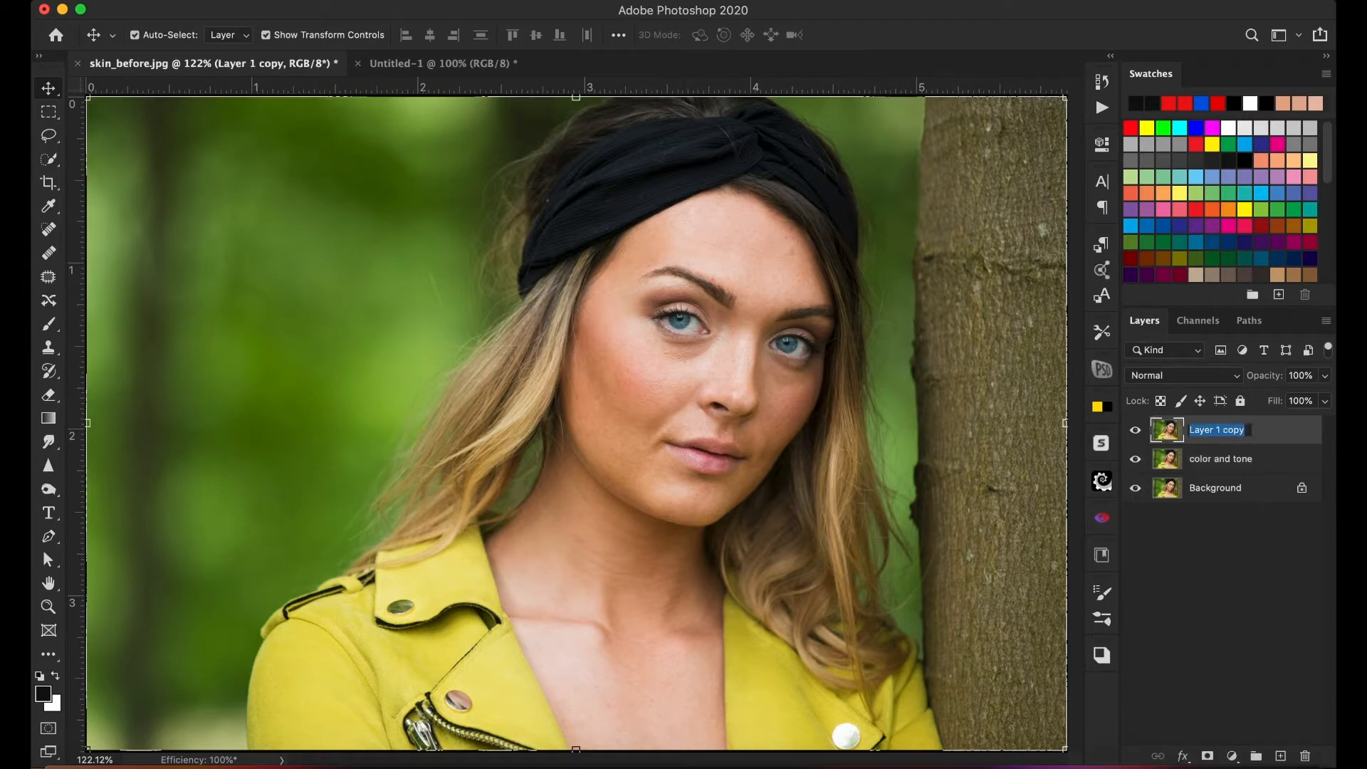
text(detail)
key(Return)
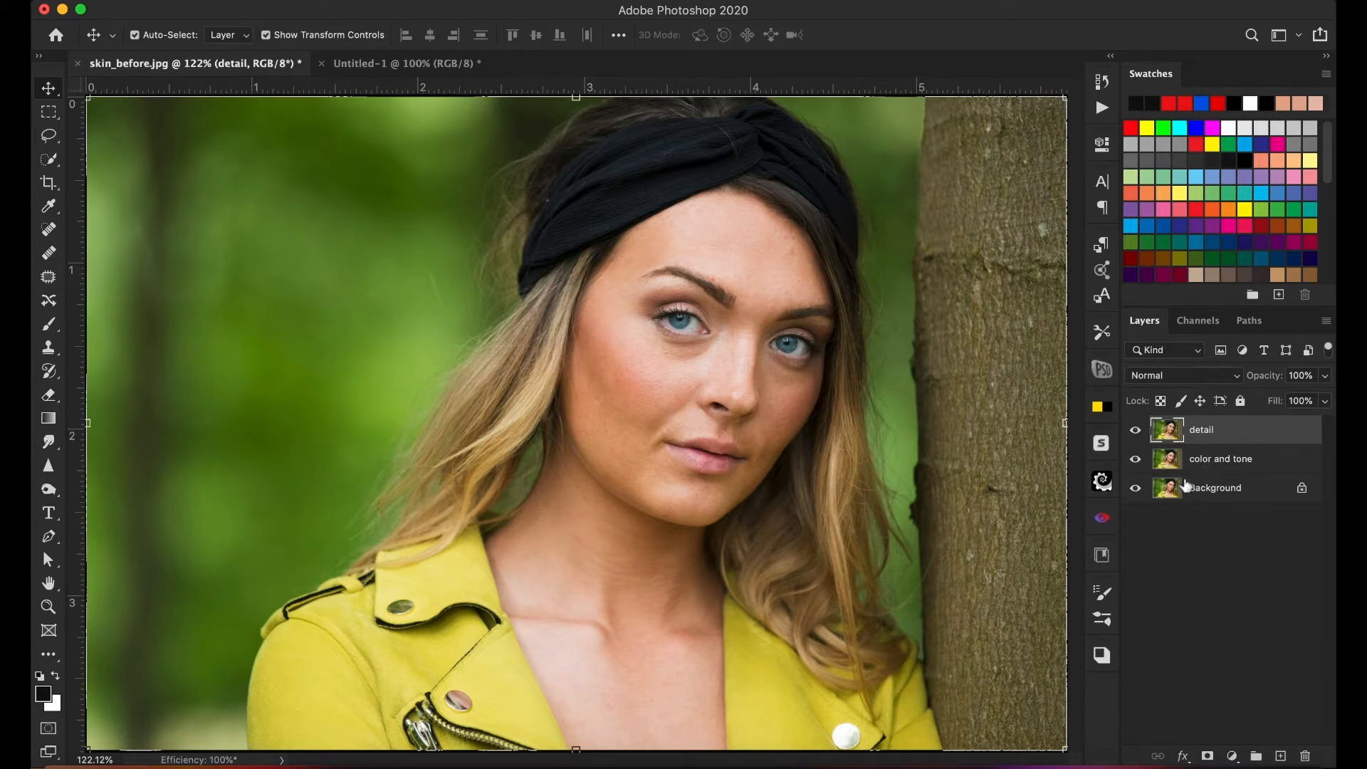
- Hide the detail layer and apply a Gaussian Blur to the color and tone layer, with a radius that softens the skin texture
click(1136, 434)
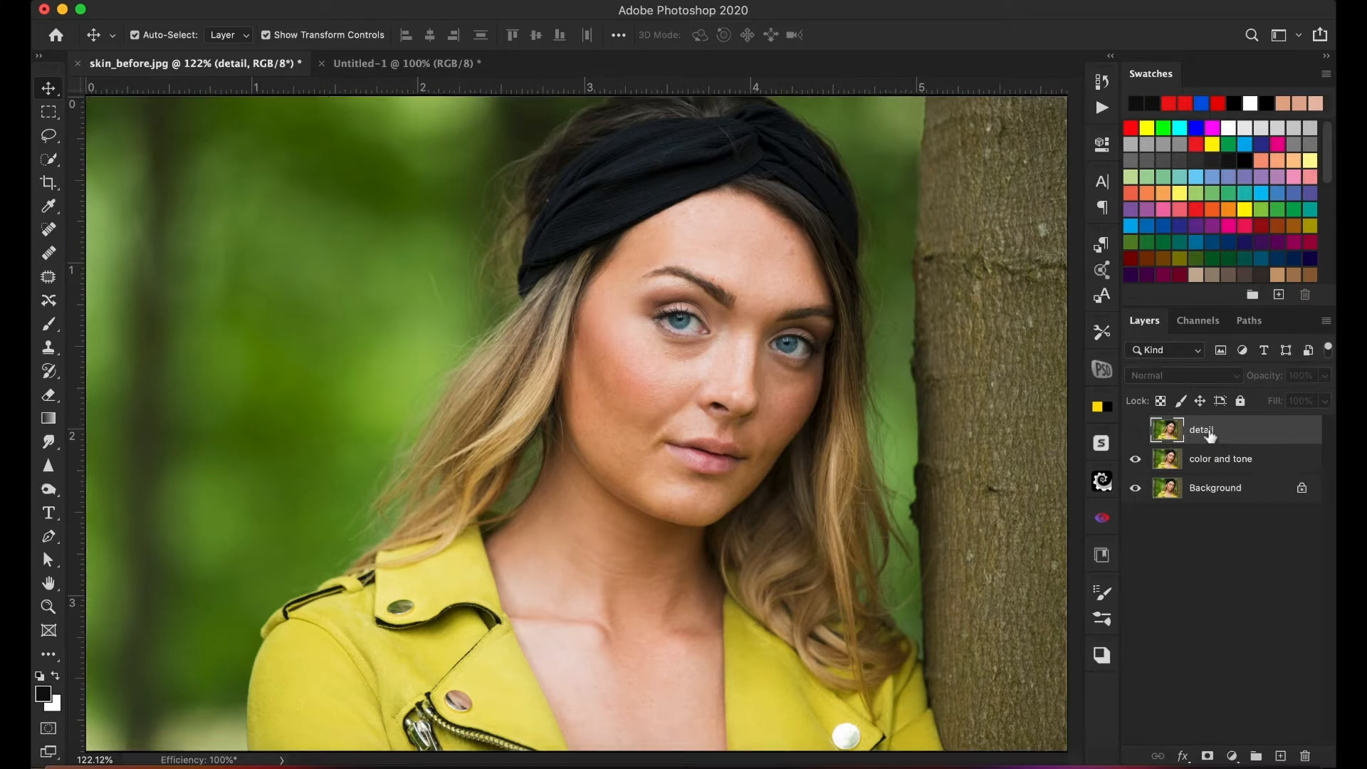
click(1203, 467)
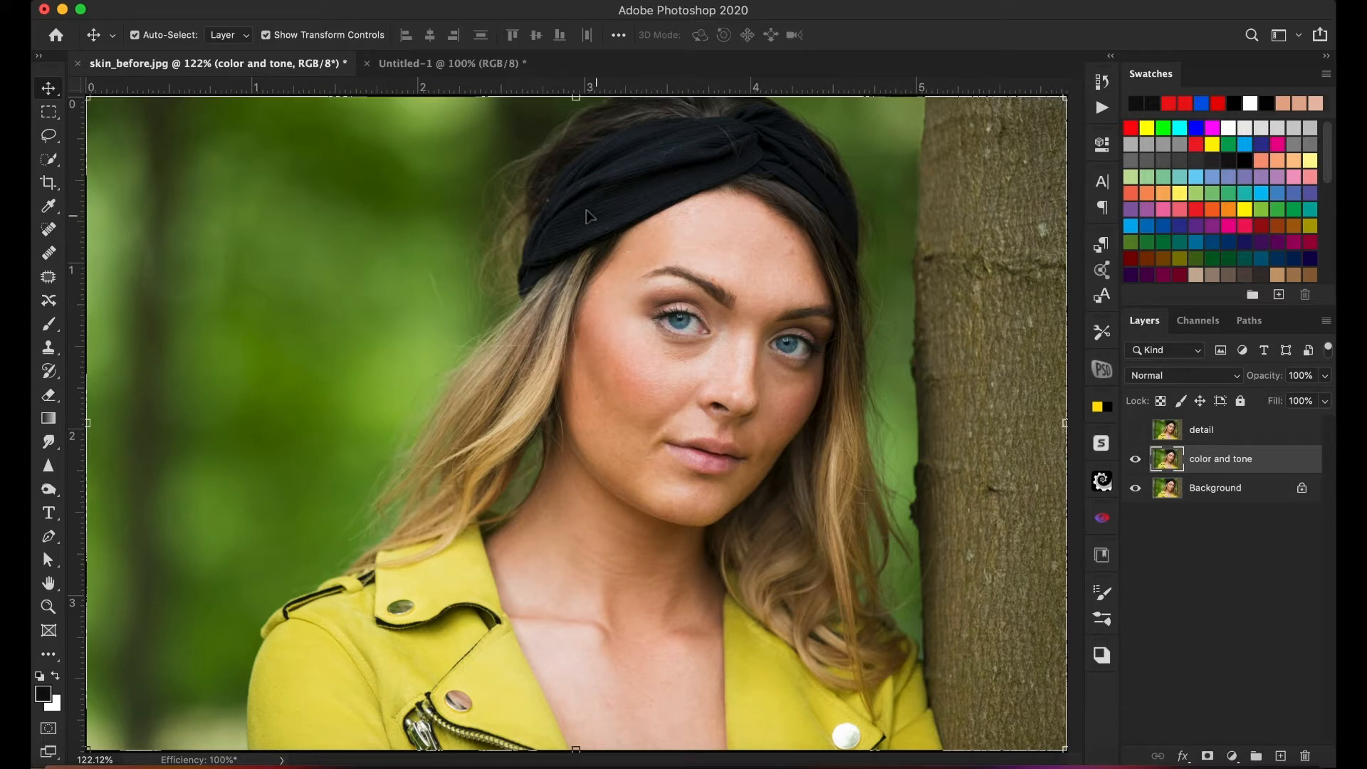
click(458, 3)
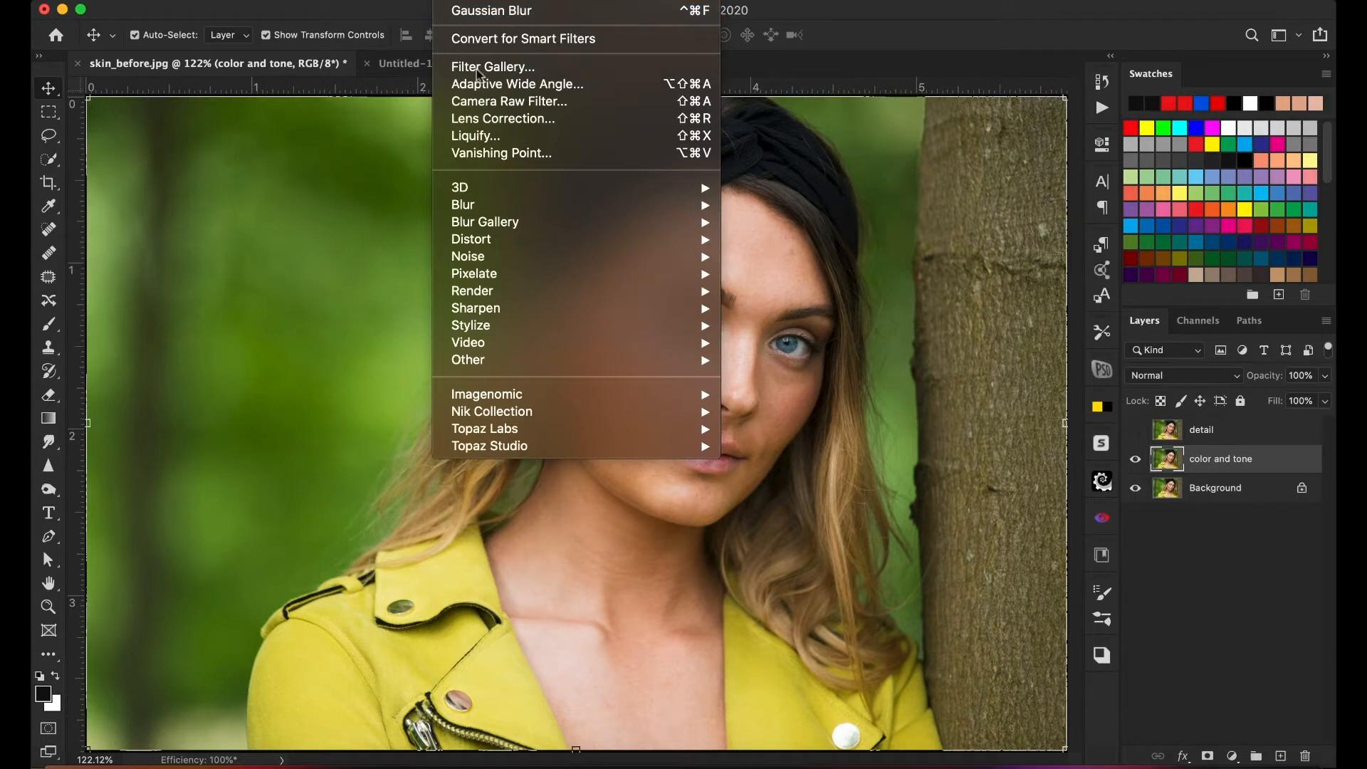
mouse_move(524, 205)
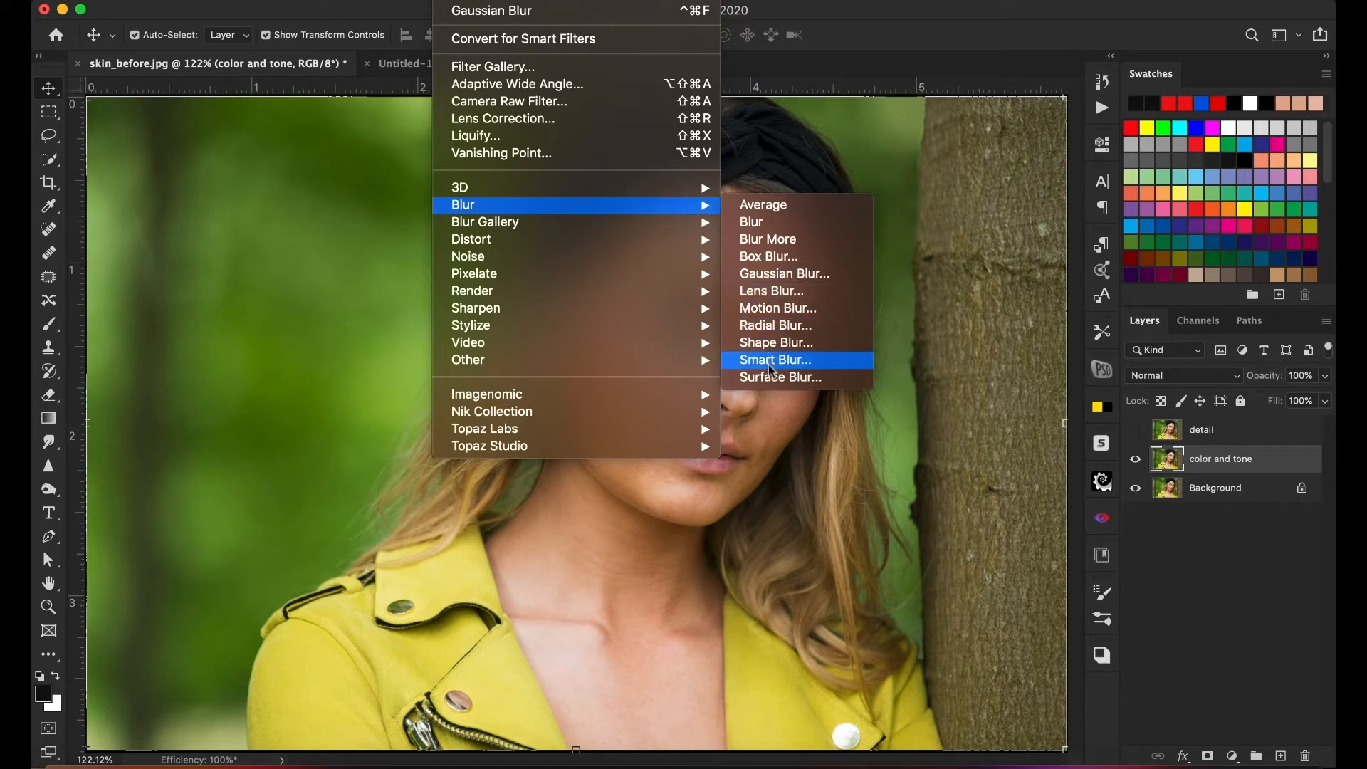
click(776, 276)
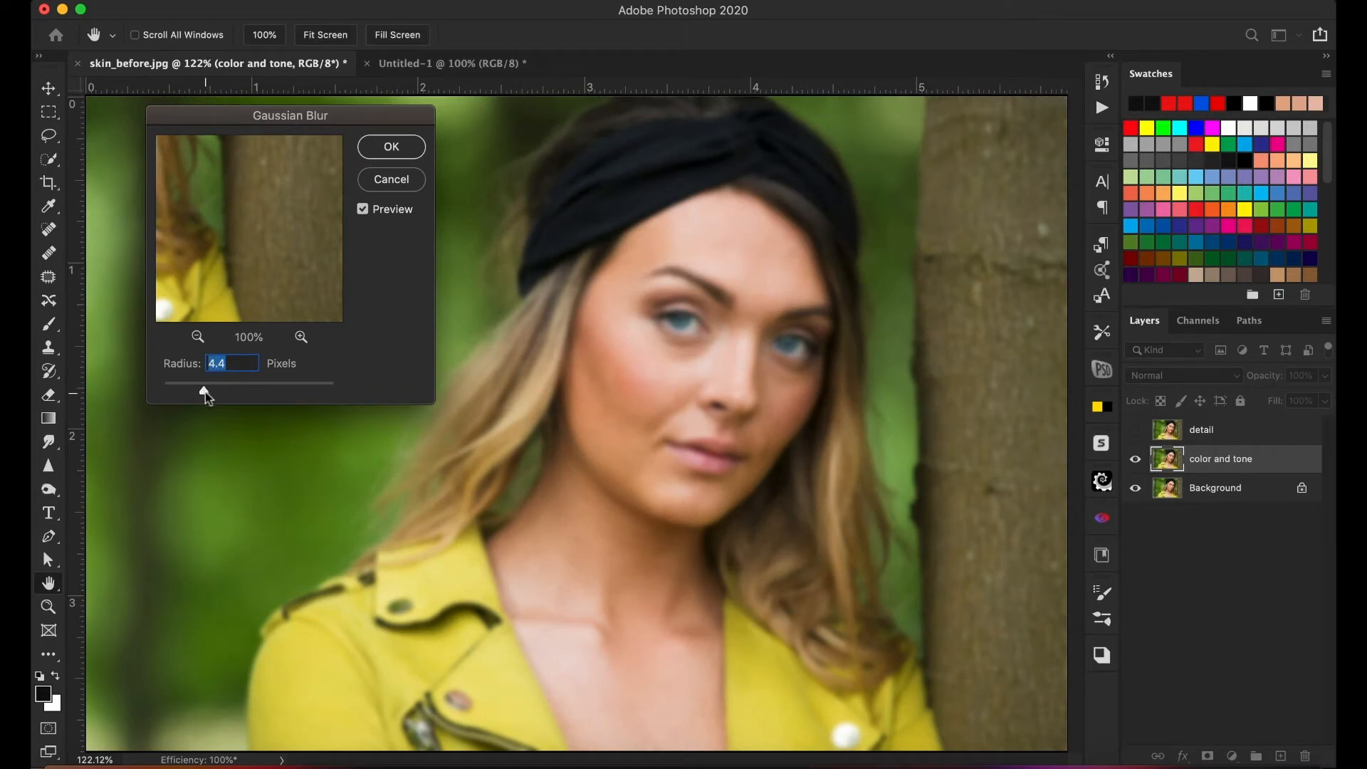
drag(205, 391, 201, 392)
drag(198, 391, 196, 391)
click(400, 150)
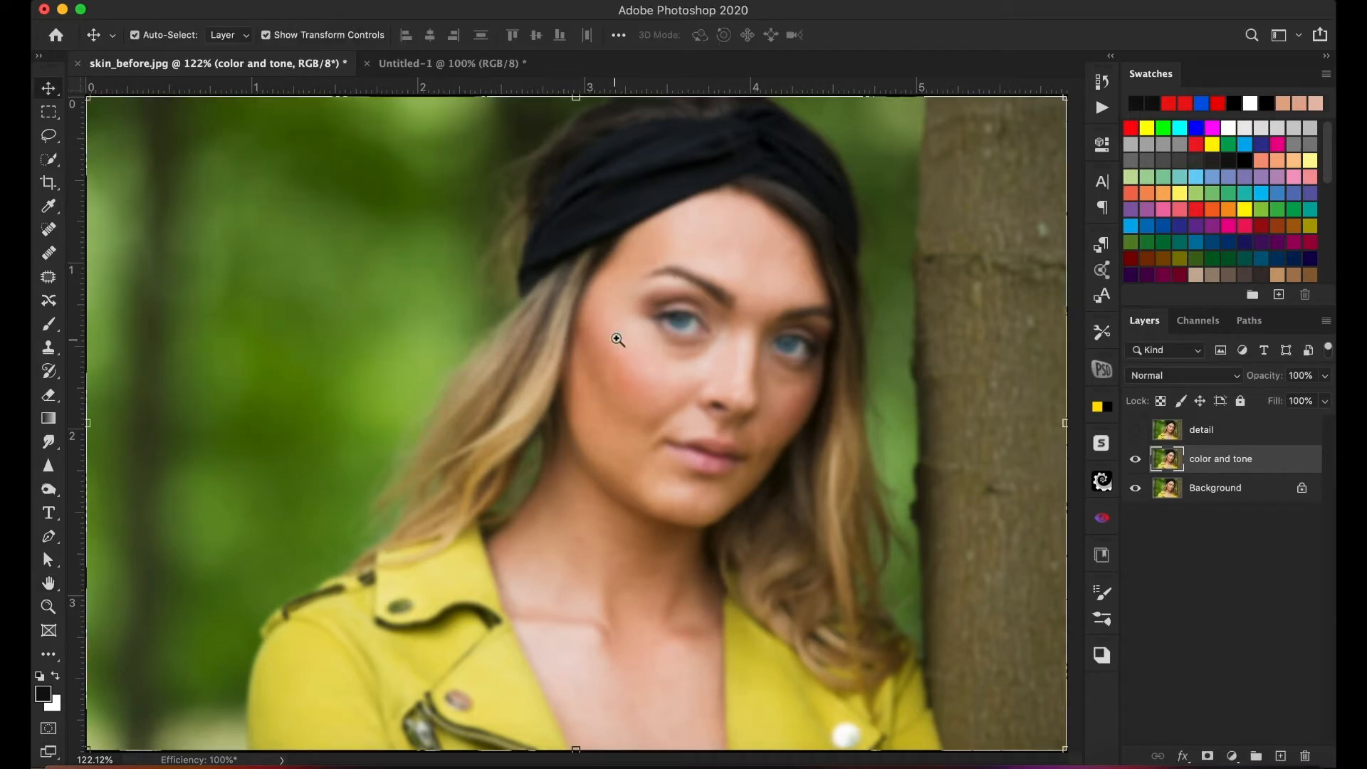
- Select the detail layer and make it visible again
key(z)
click(641, 362)
click(645, 363)
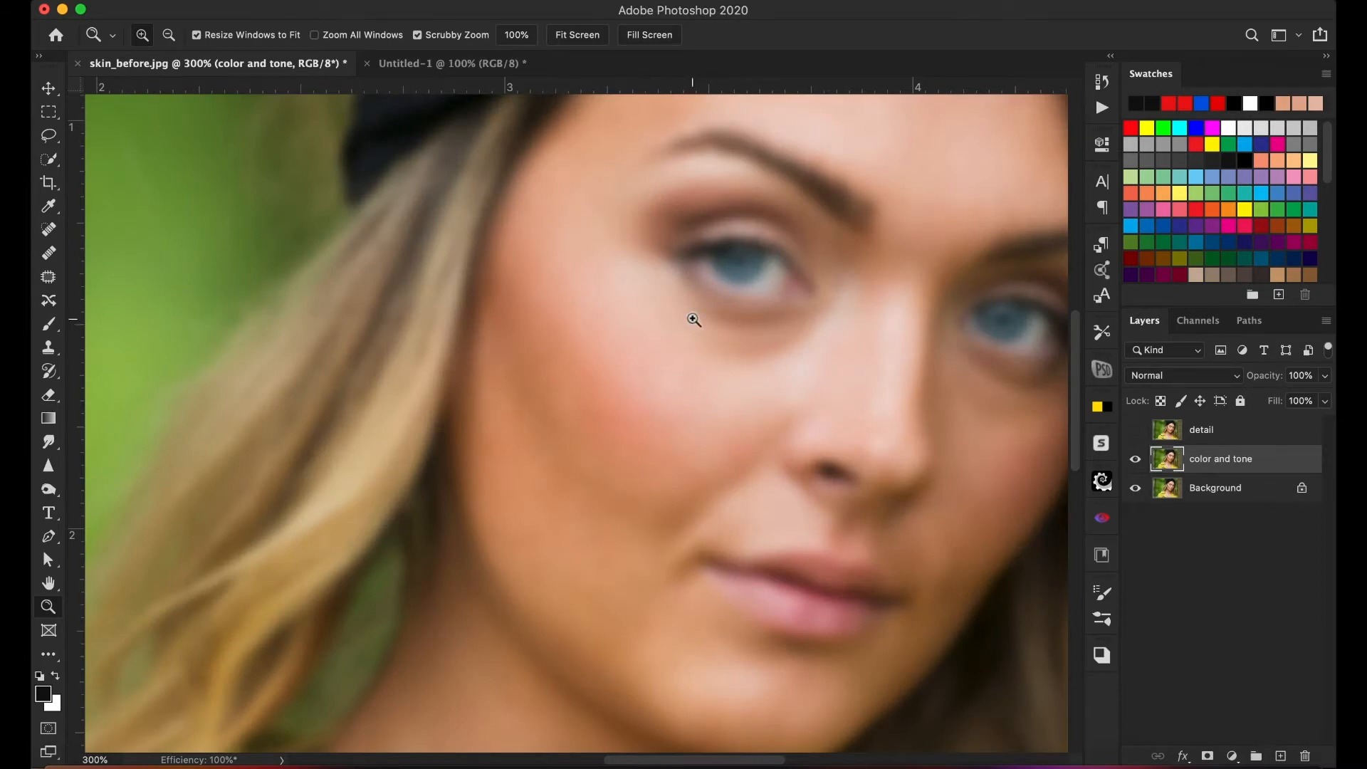
drag(786, 310, 622, 304)
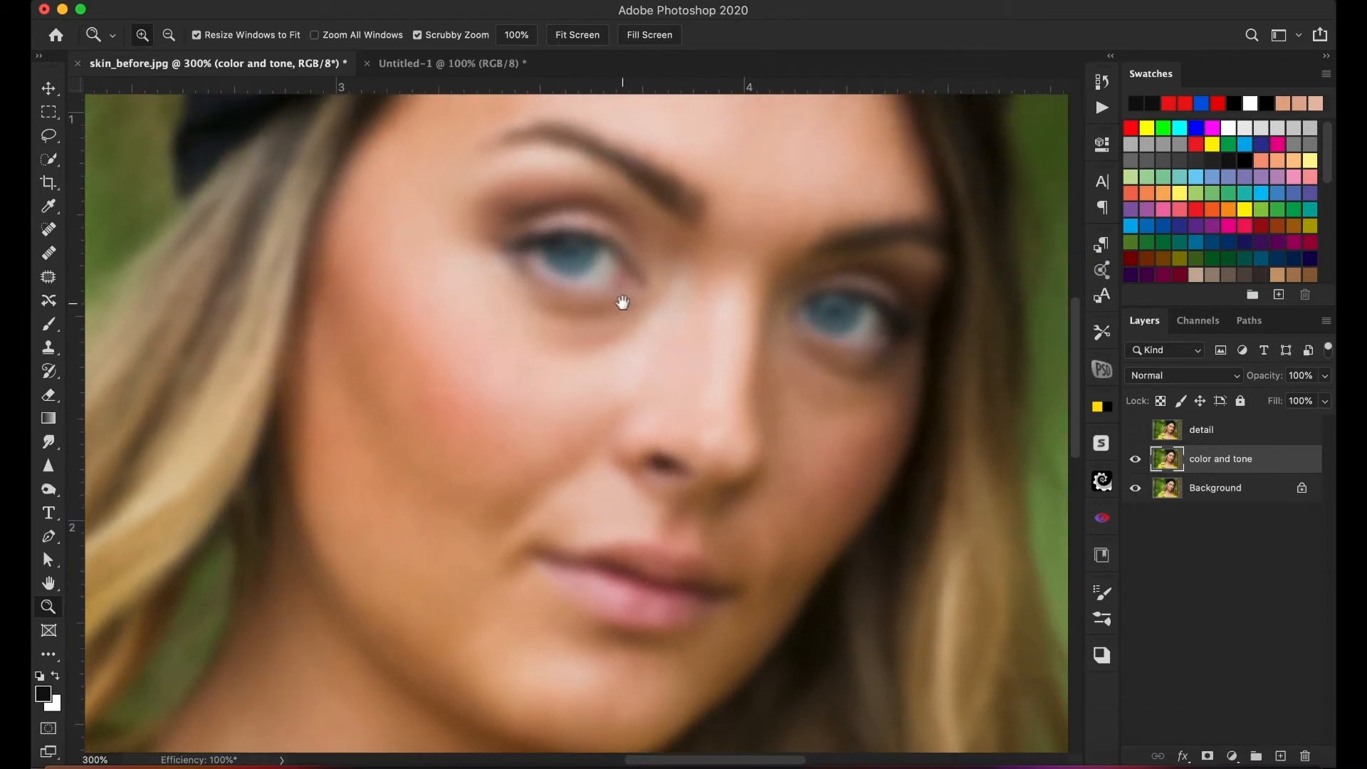
click(48, 88)
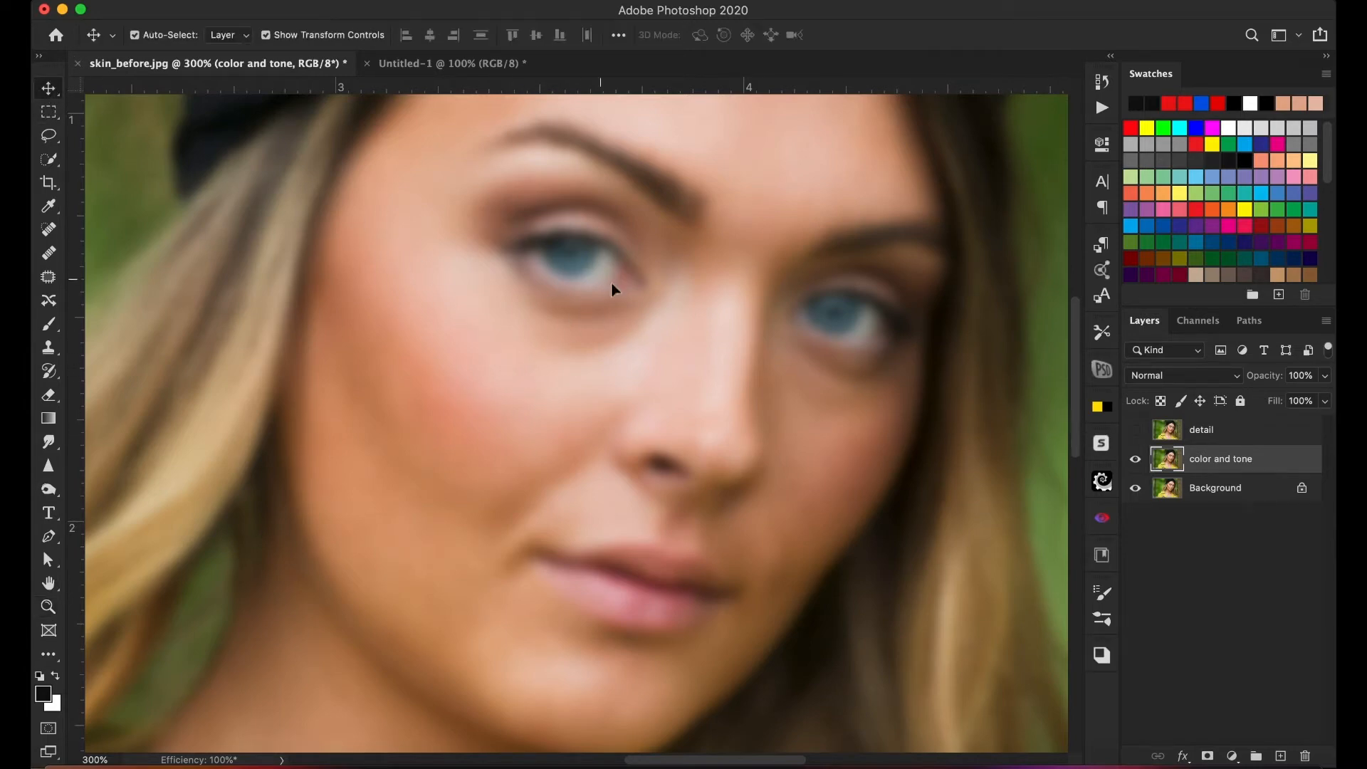
scroll(1014, 420, right, 1)
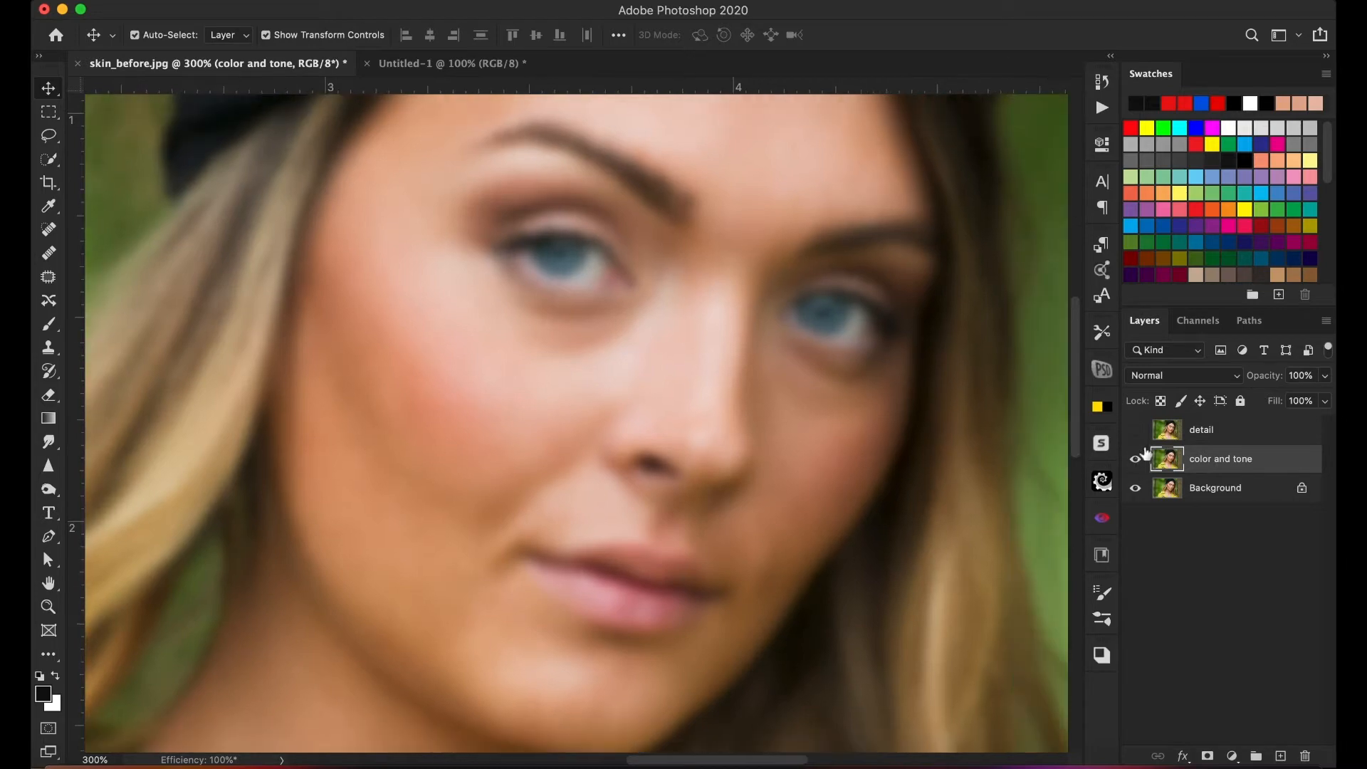
click(1201, 433)
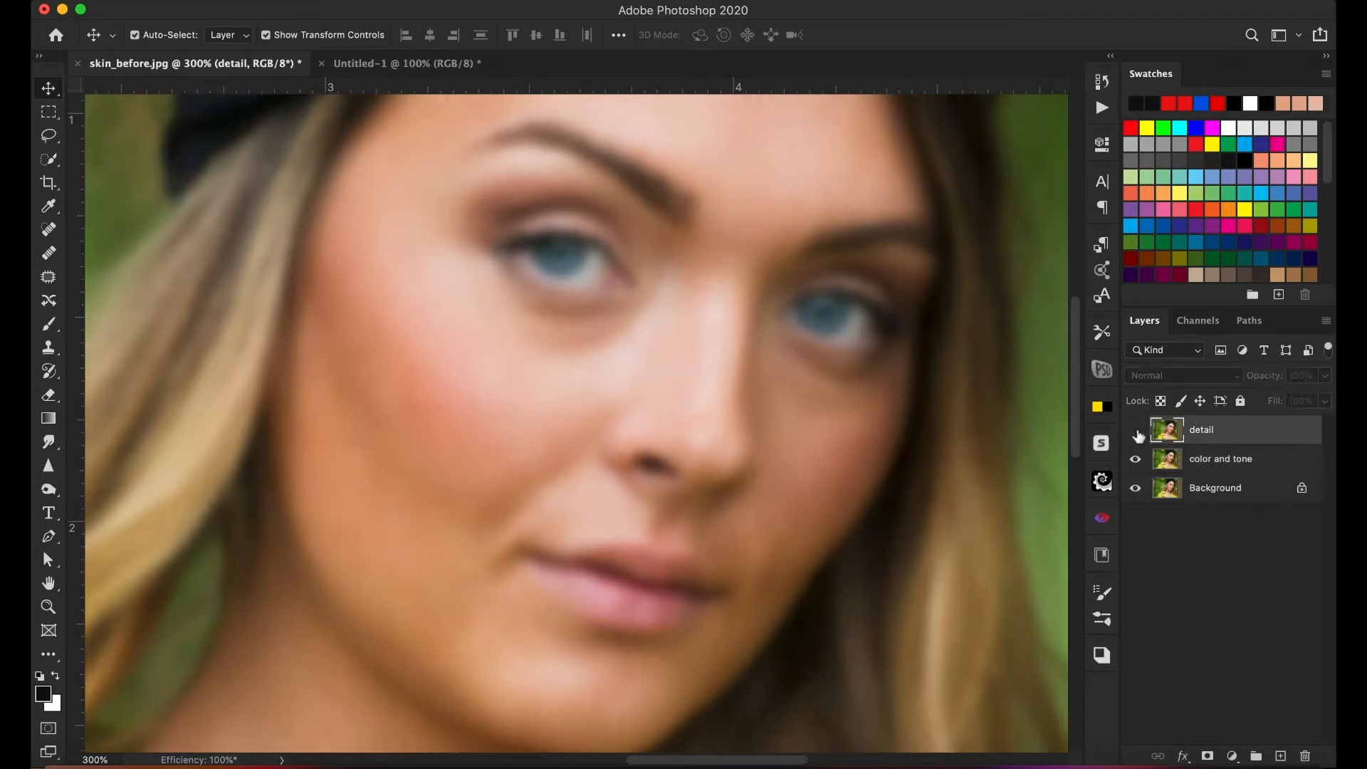
click(1137, 430)
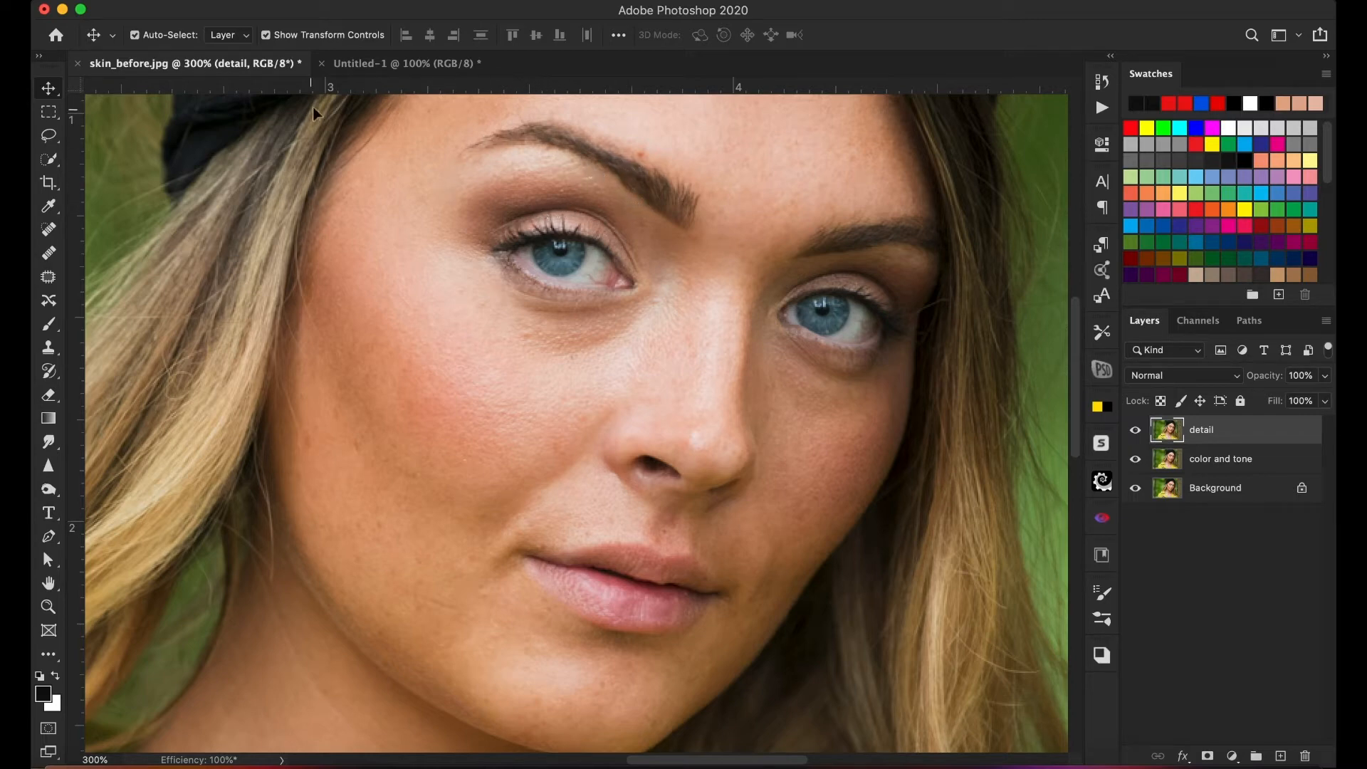
- Set up Apply Image on the detail layer with skin_before.jpg as source, color and tone as source layer and Subtract blending
click(253, 1)
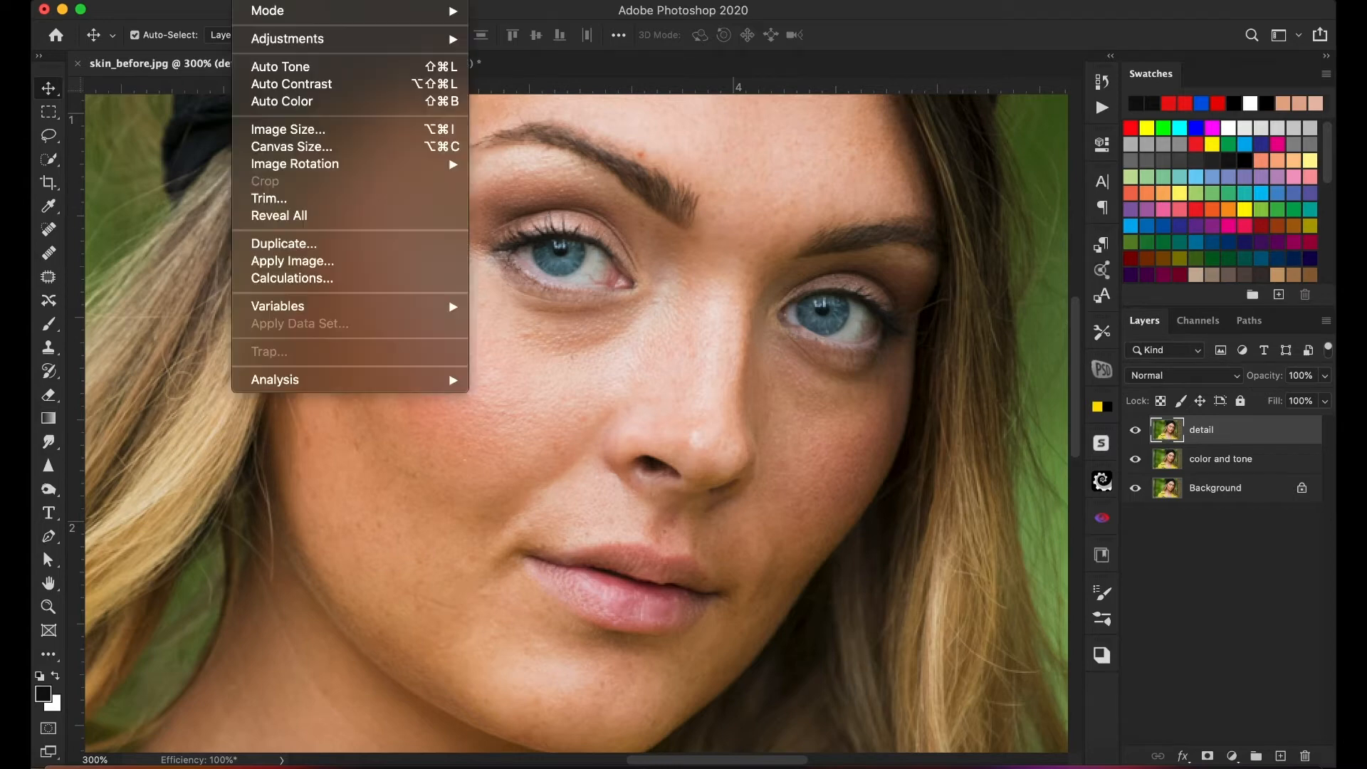
click(320, 266)
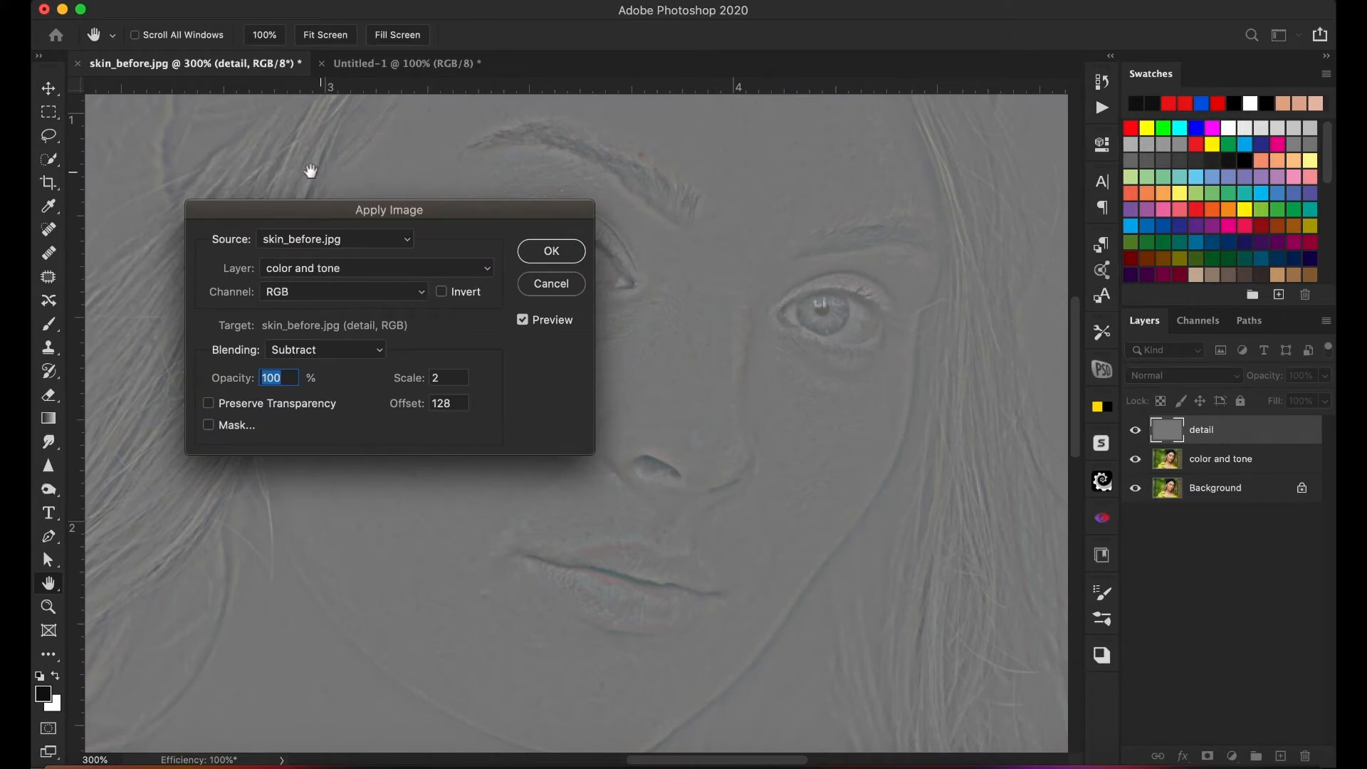
click(347, 245)
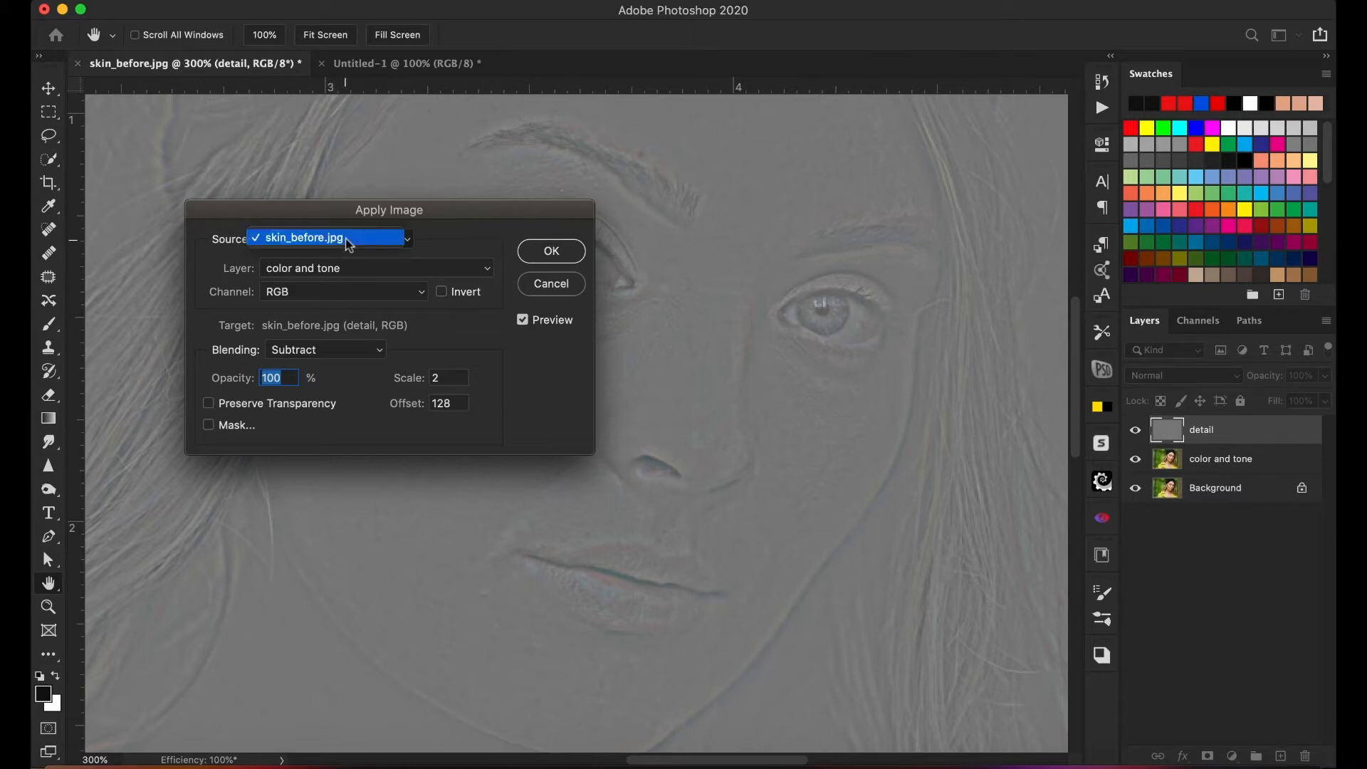
click(350, 242)
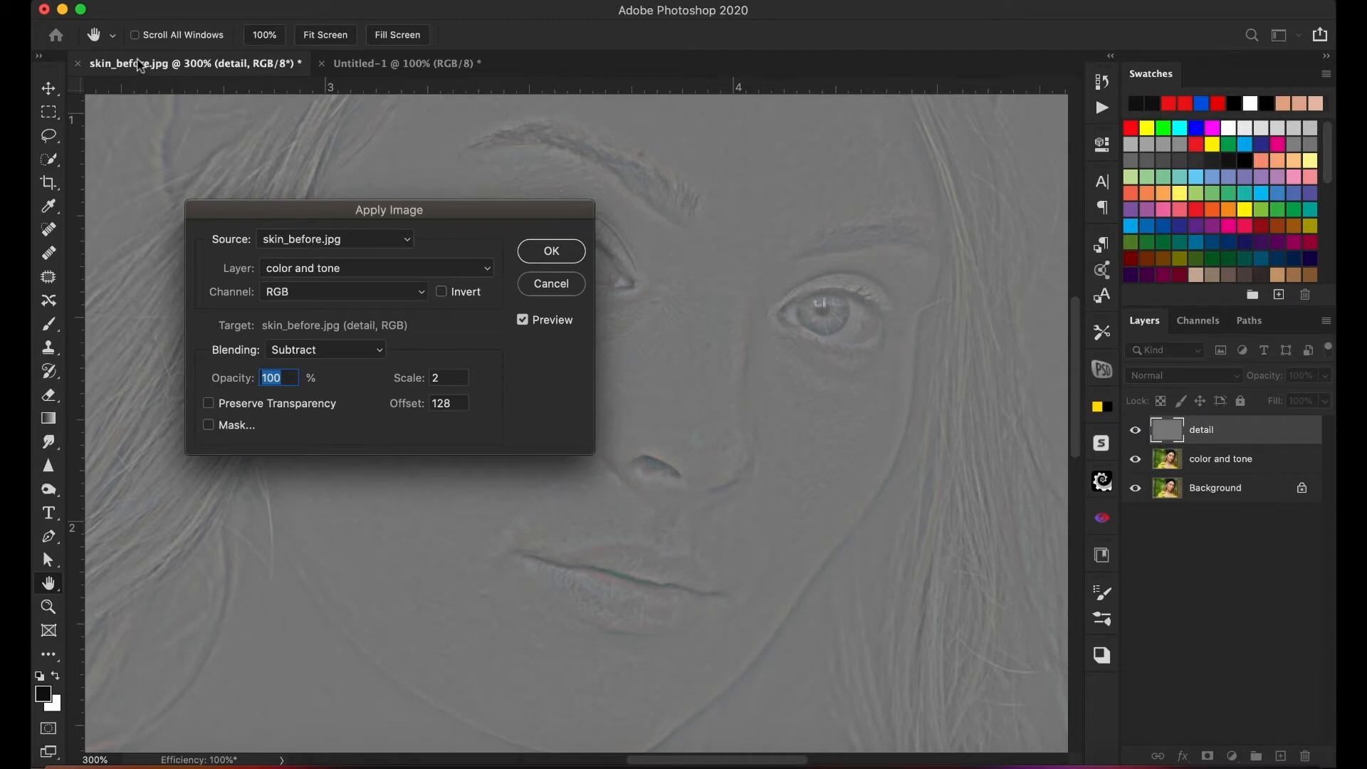
click(313, 273)
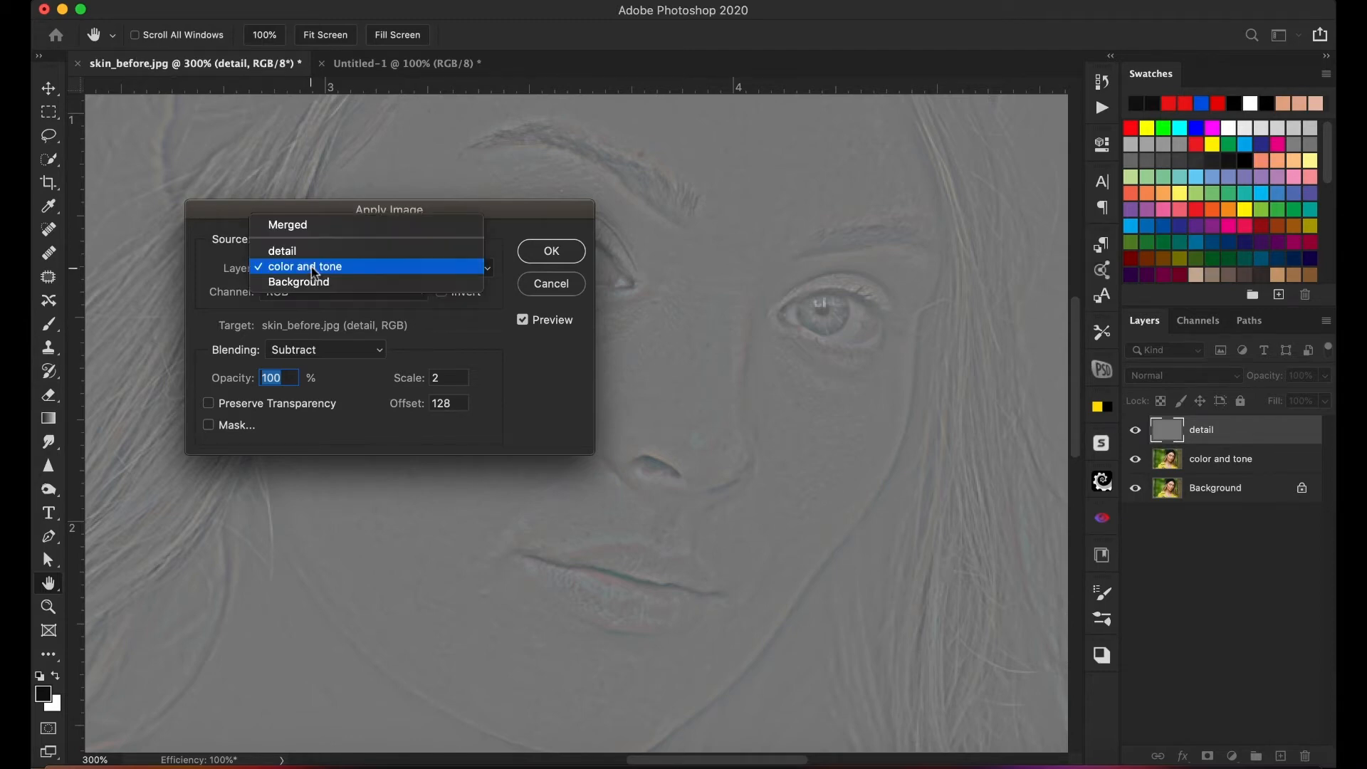
click(314, 269)
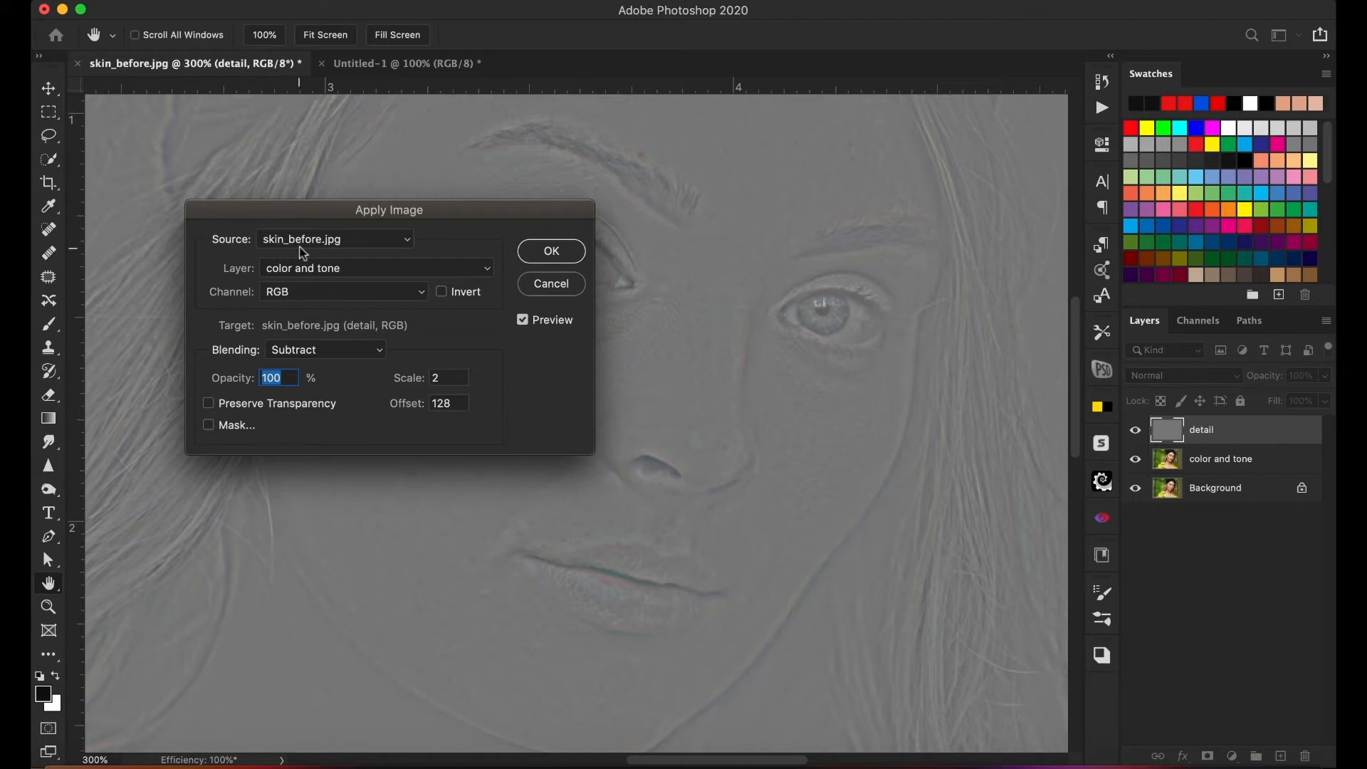
click(313, 270)
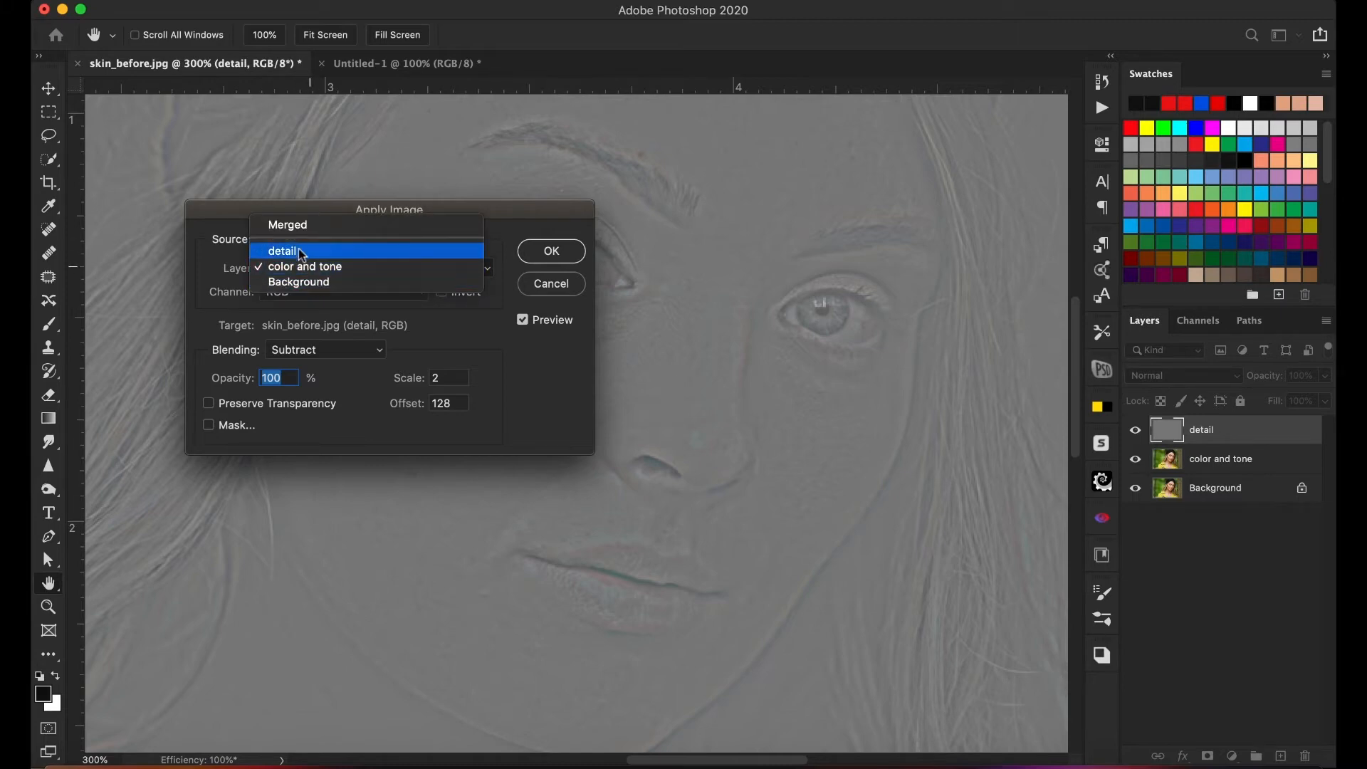
click(317, 271)
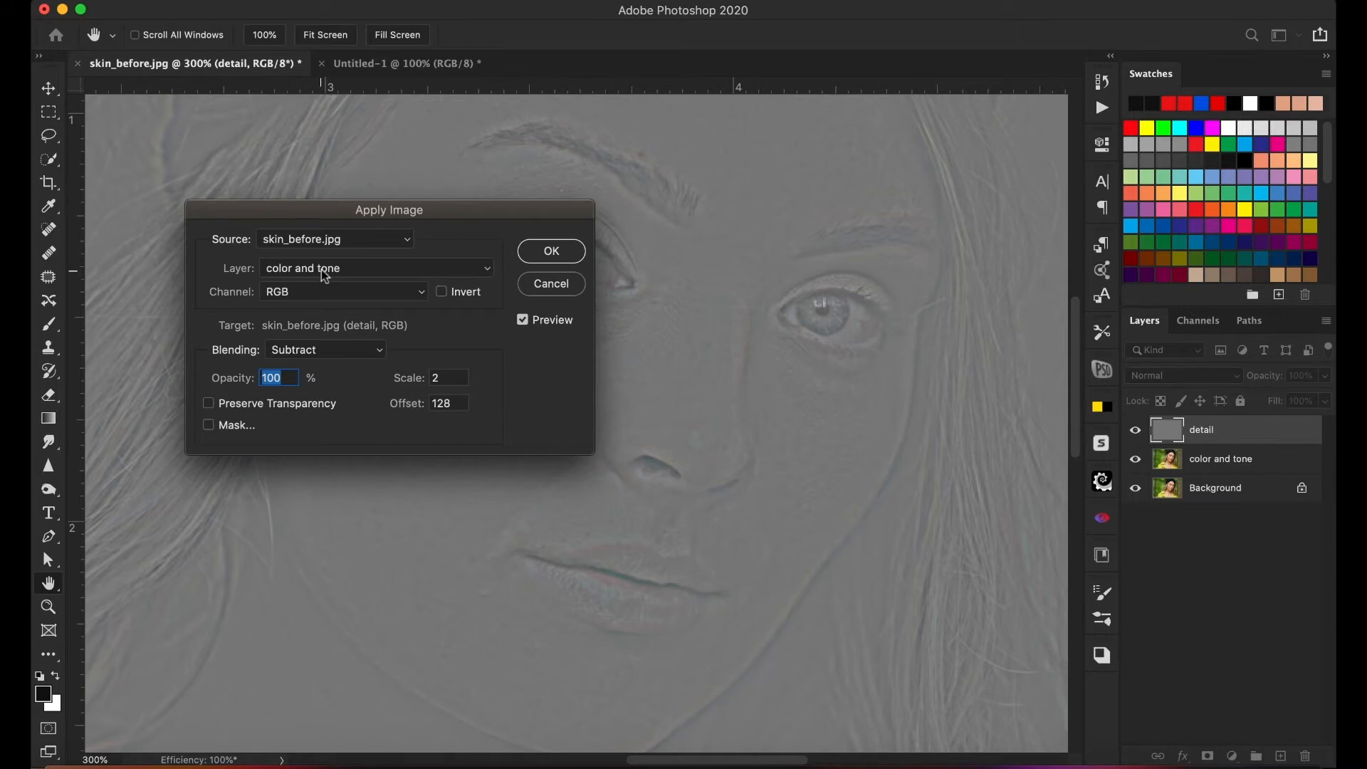
click(303, 351)
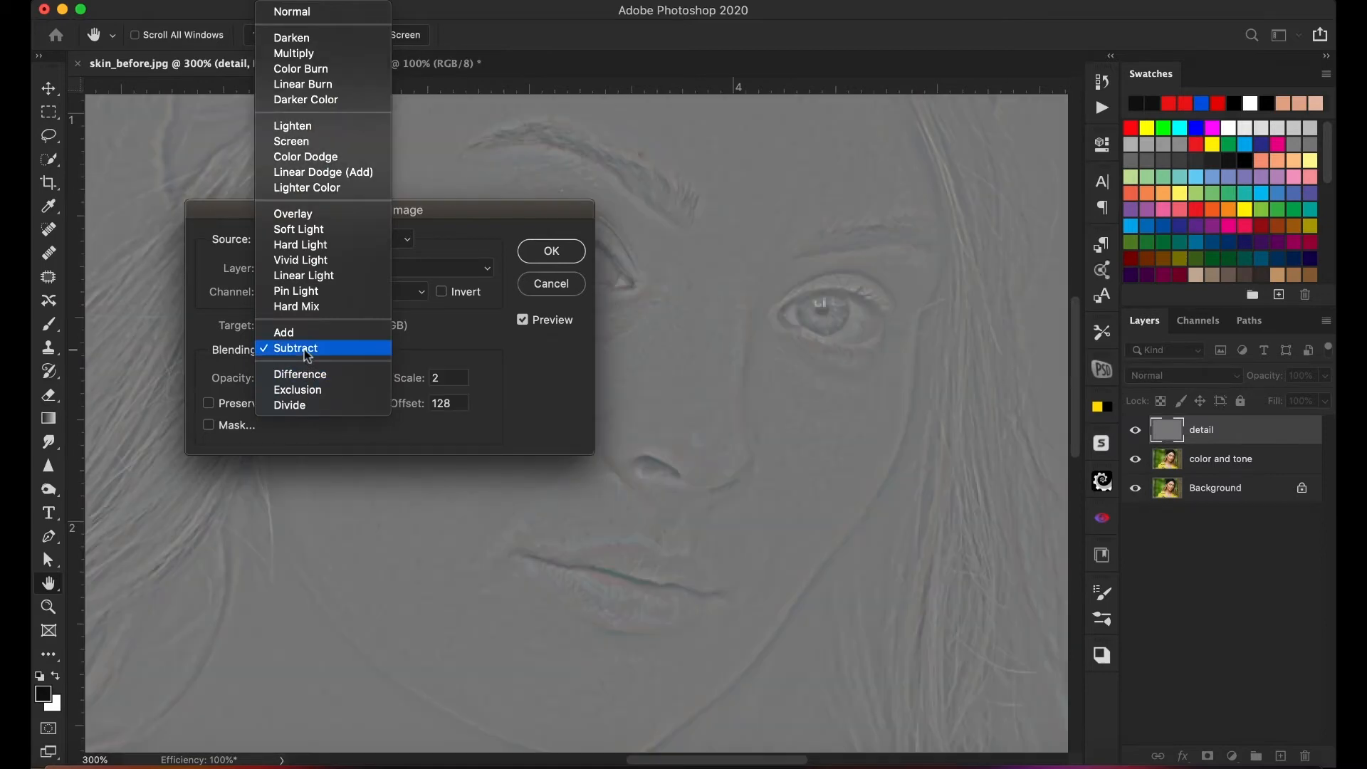
click(308, 349)
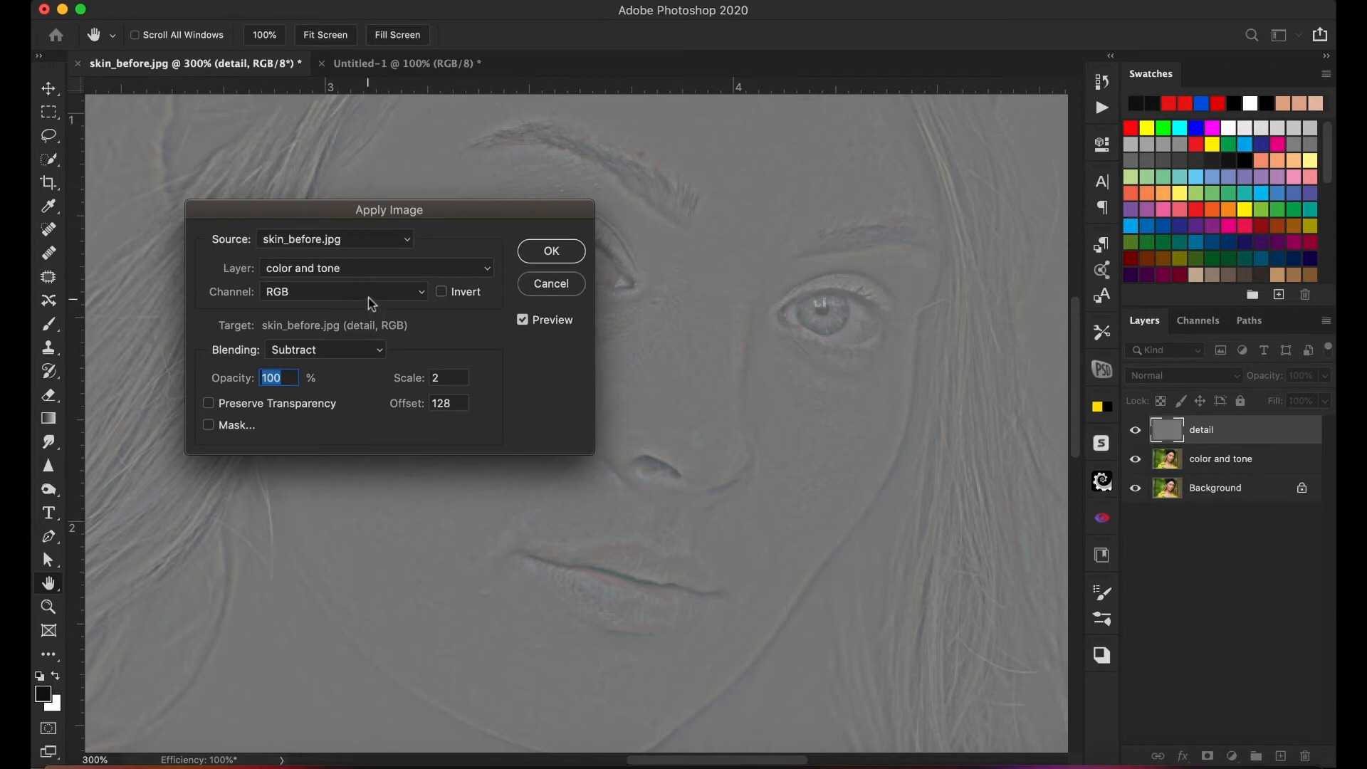
- Preview Add blending with Invert switched on and off, and return to Subtract with scale 2 and offset 128
click(360, 351)
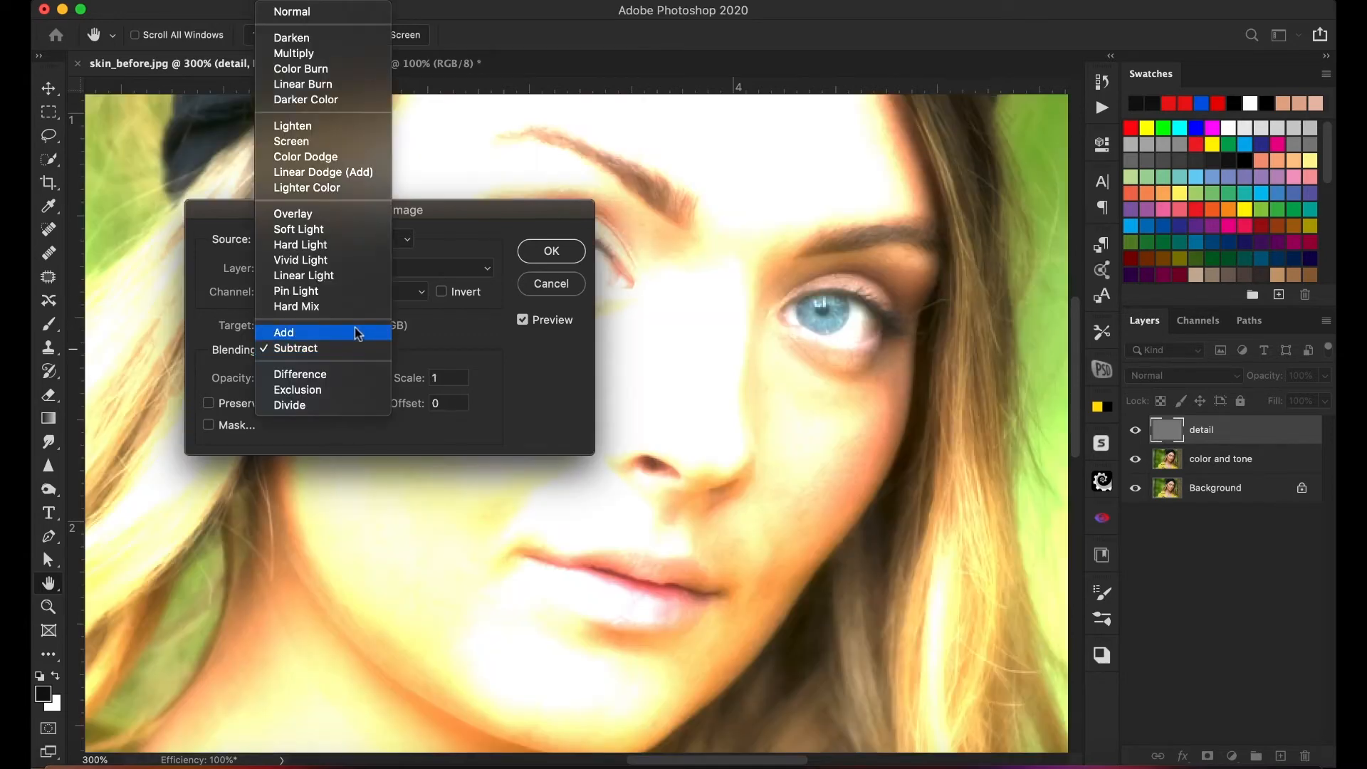
click(359, 333)
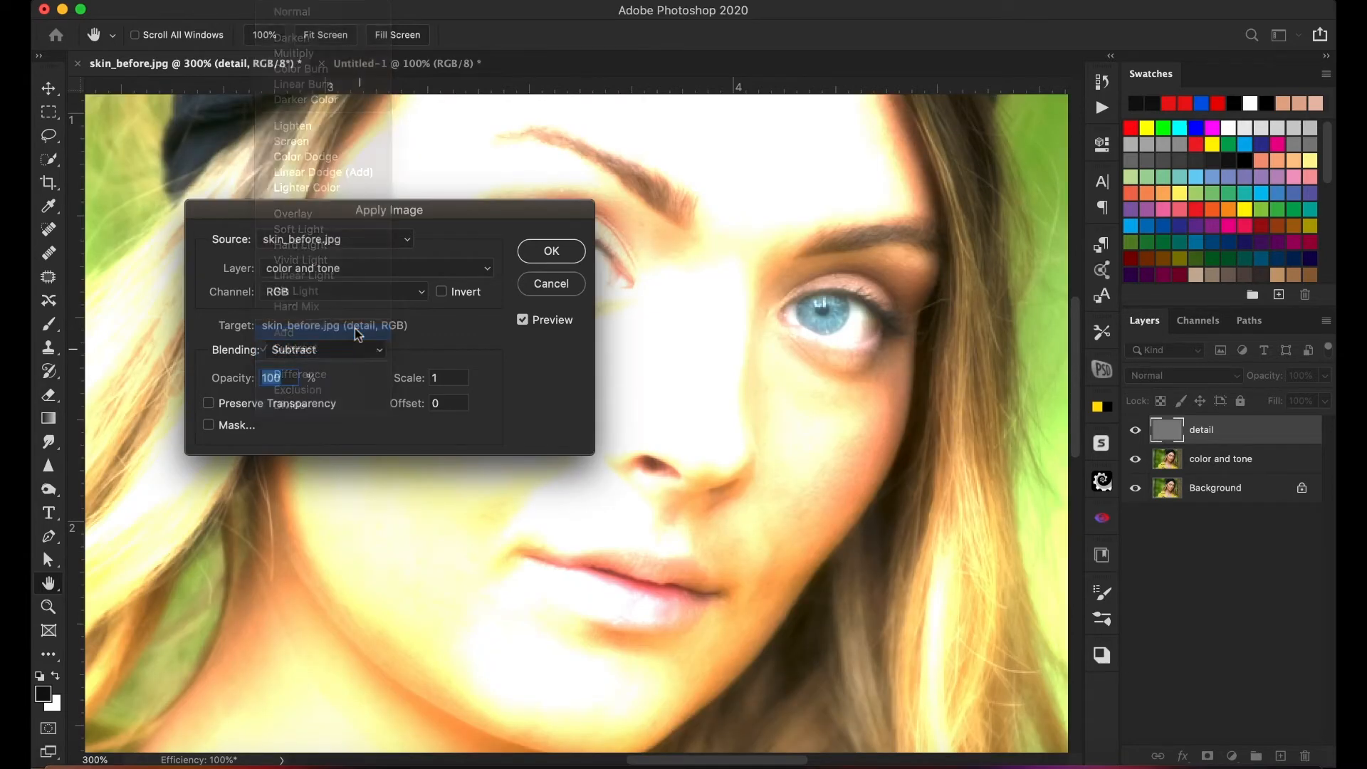
click(441, 292)
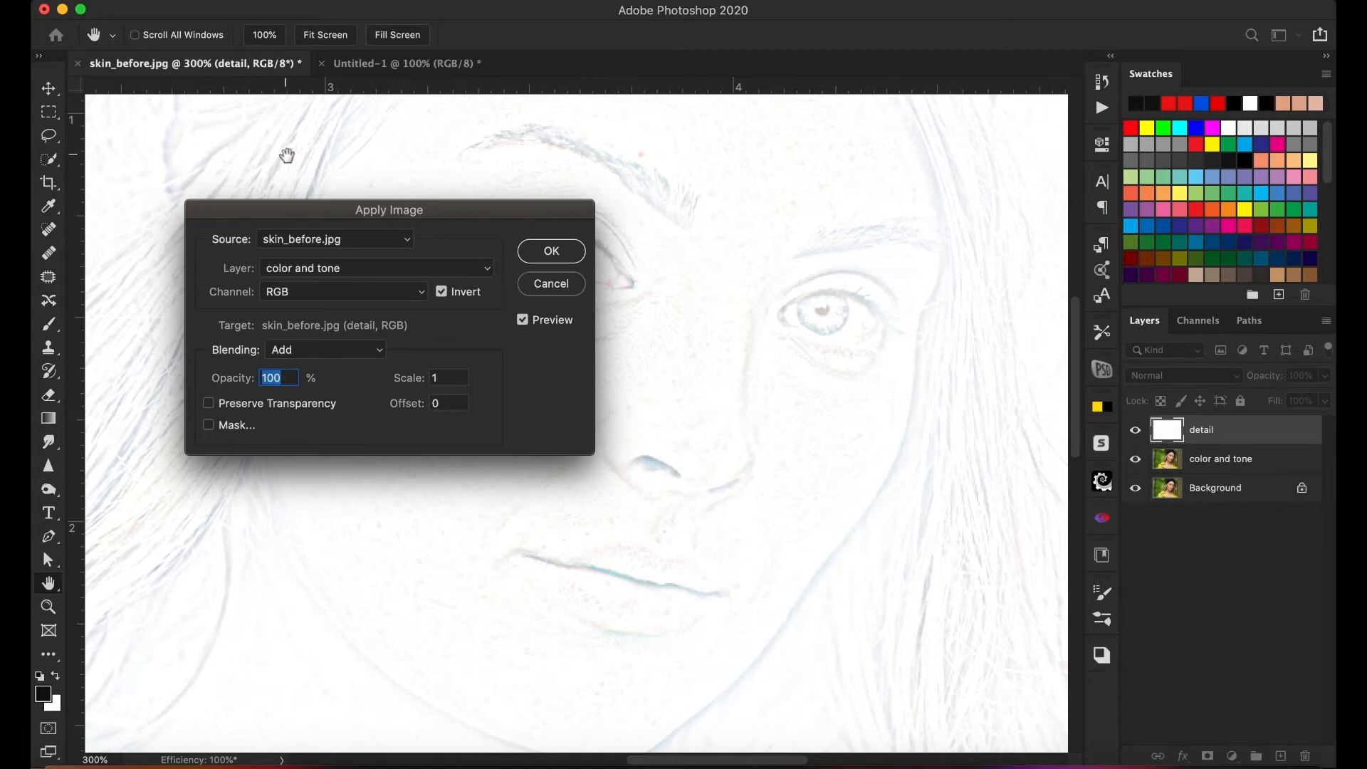
click(442, 291)
click(362, 350)
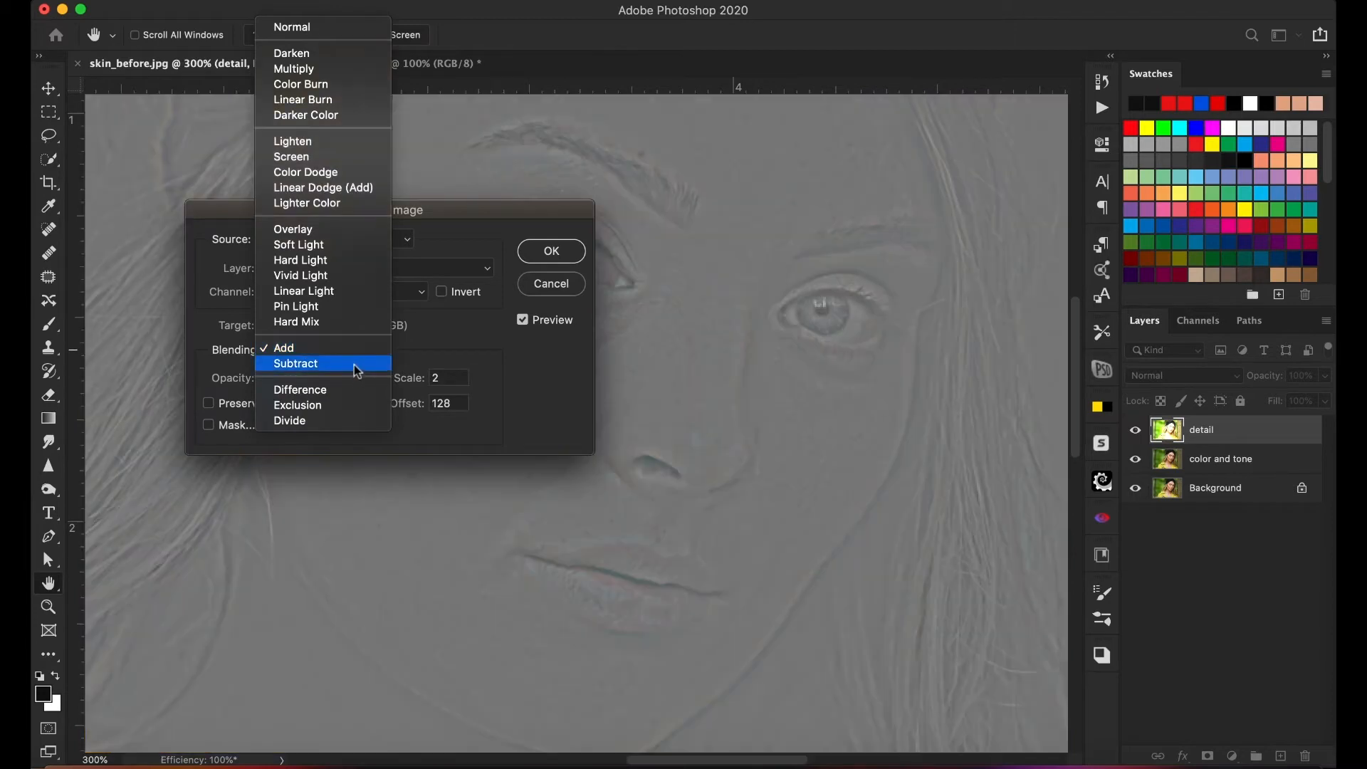
click(357, 364)
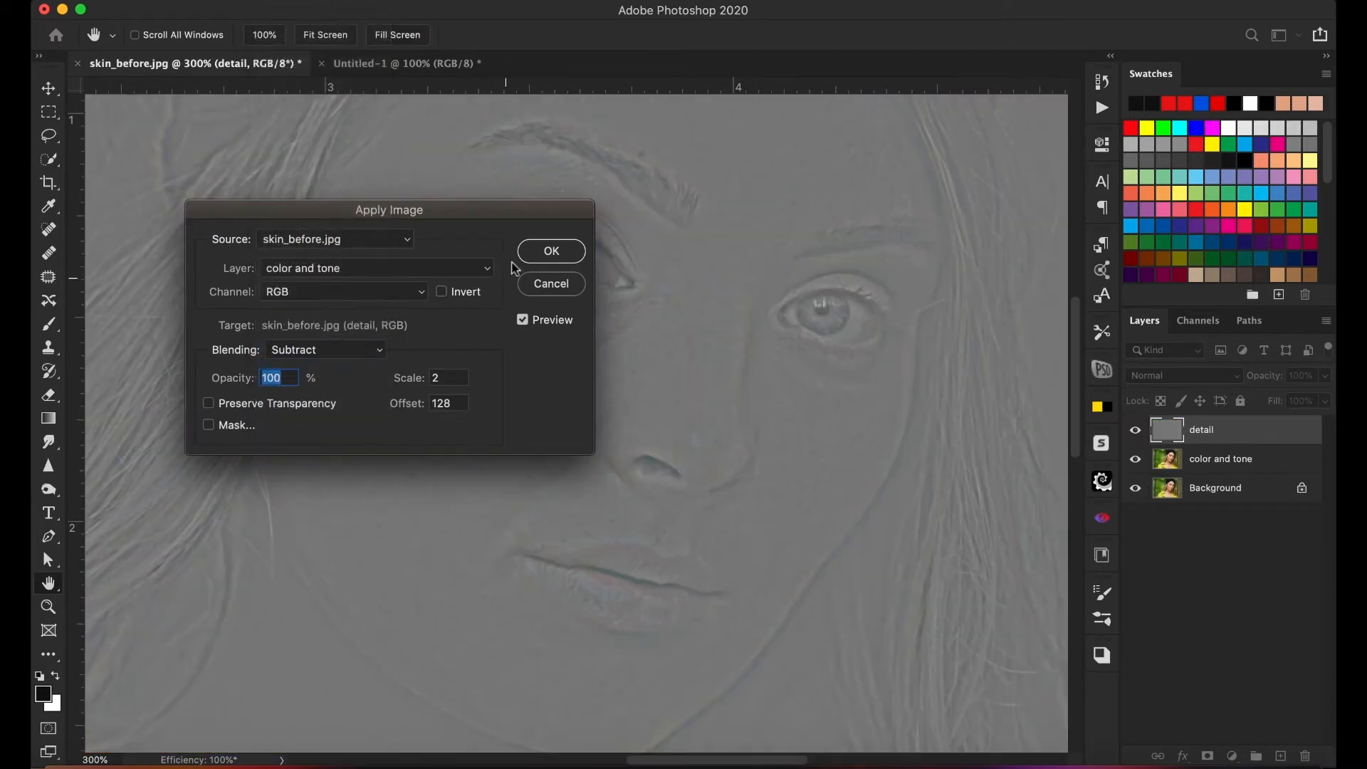
- Apply the Subtract image calculation to the detail layer and set that layer's blend mode to Linear Light
click(552, 253)
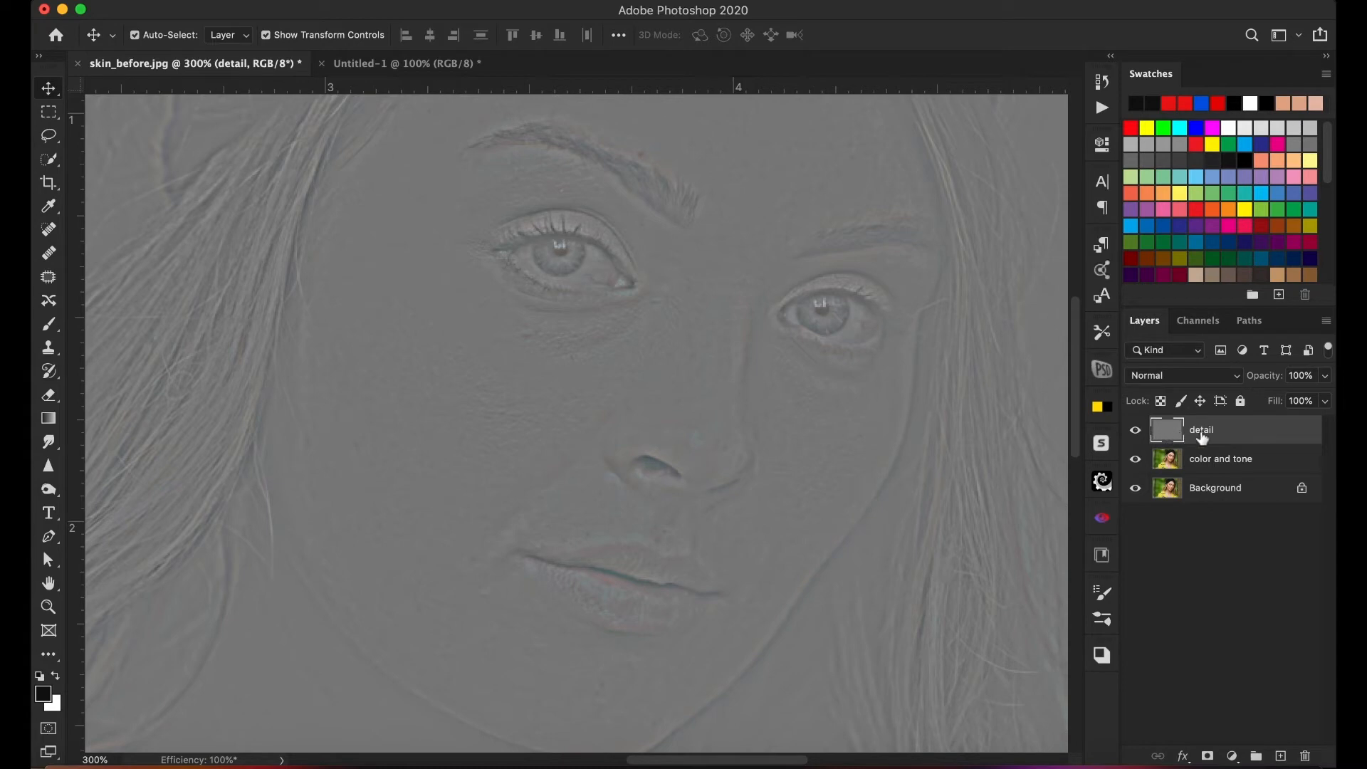
click(1213, 381)
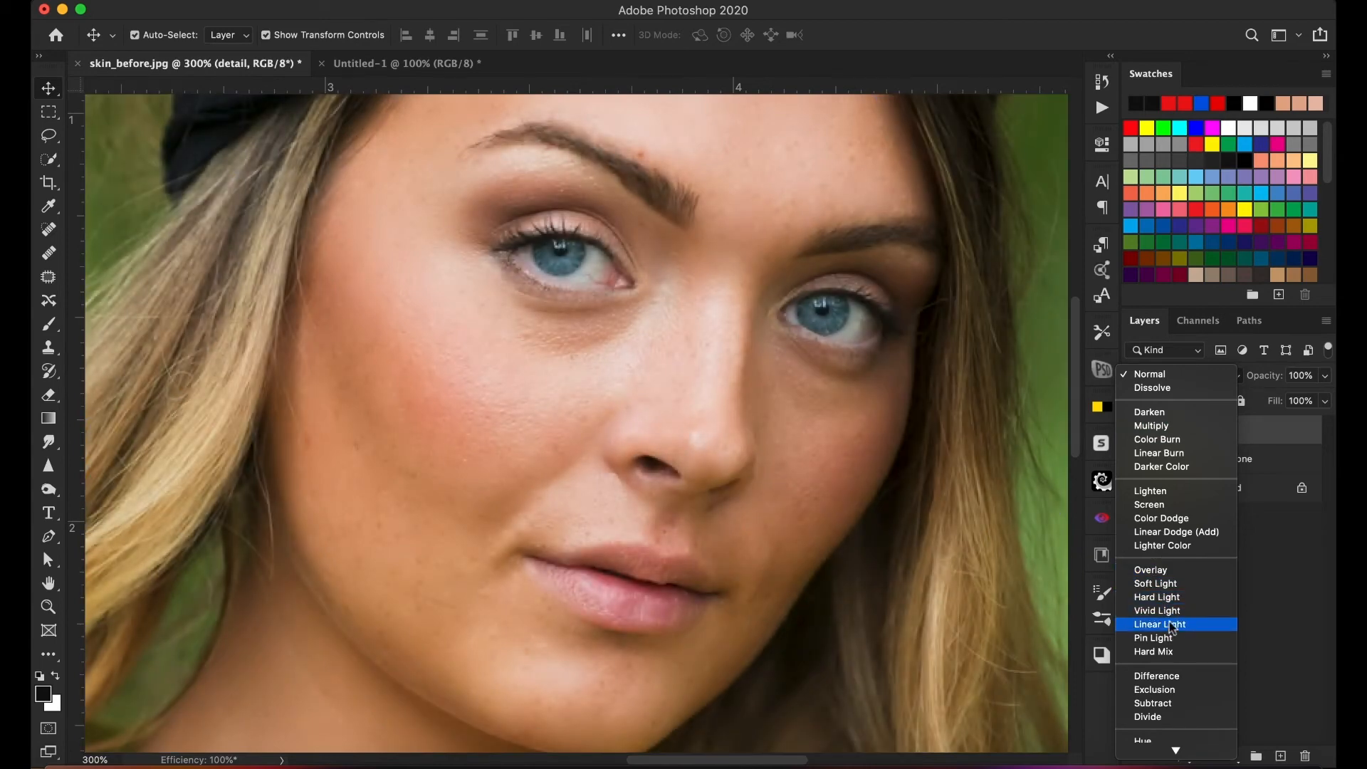
click(1174, 625)
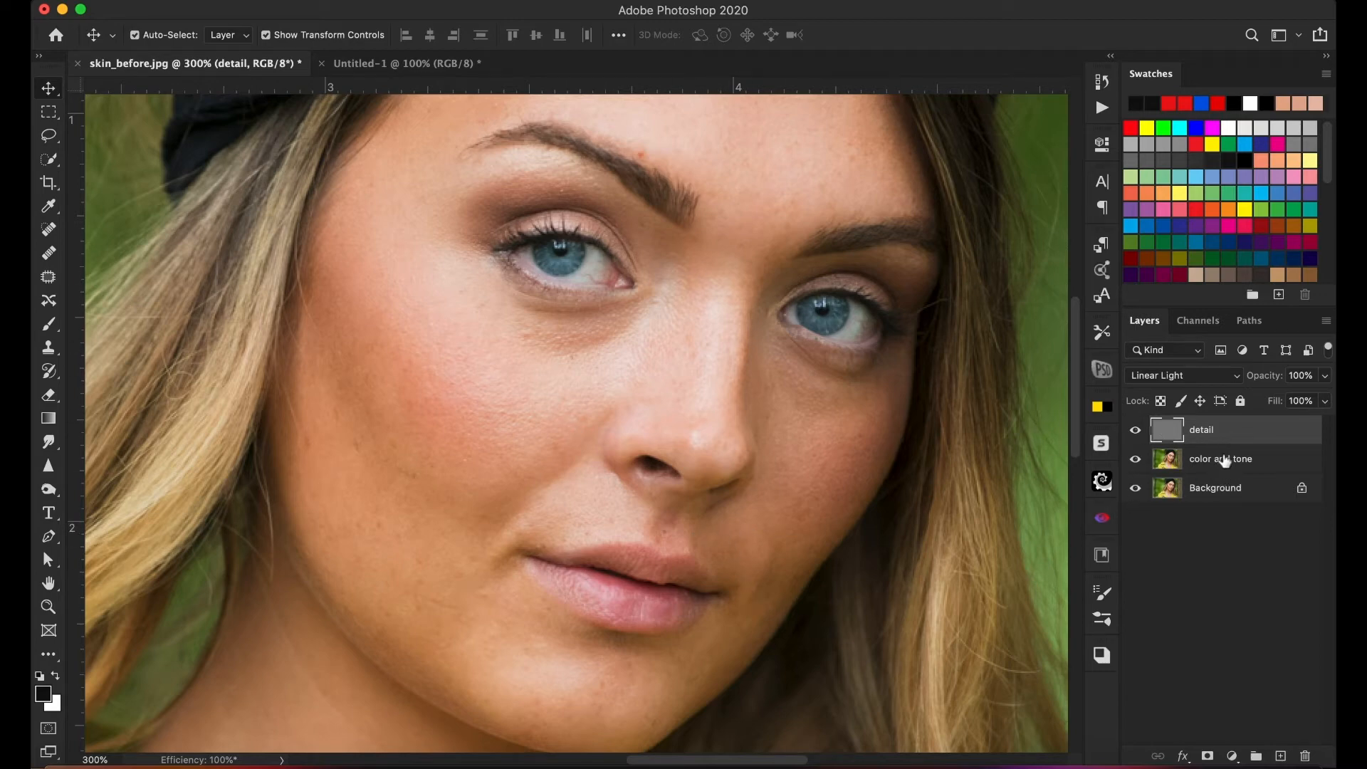
- Toggle the visibility of the layers to compare the separated result with the original Background, leaving all layers shown
click(1135, 488)
click(1136, 459)
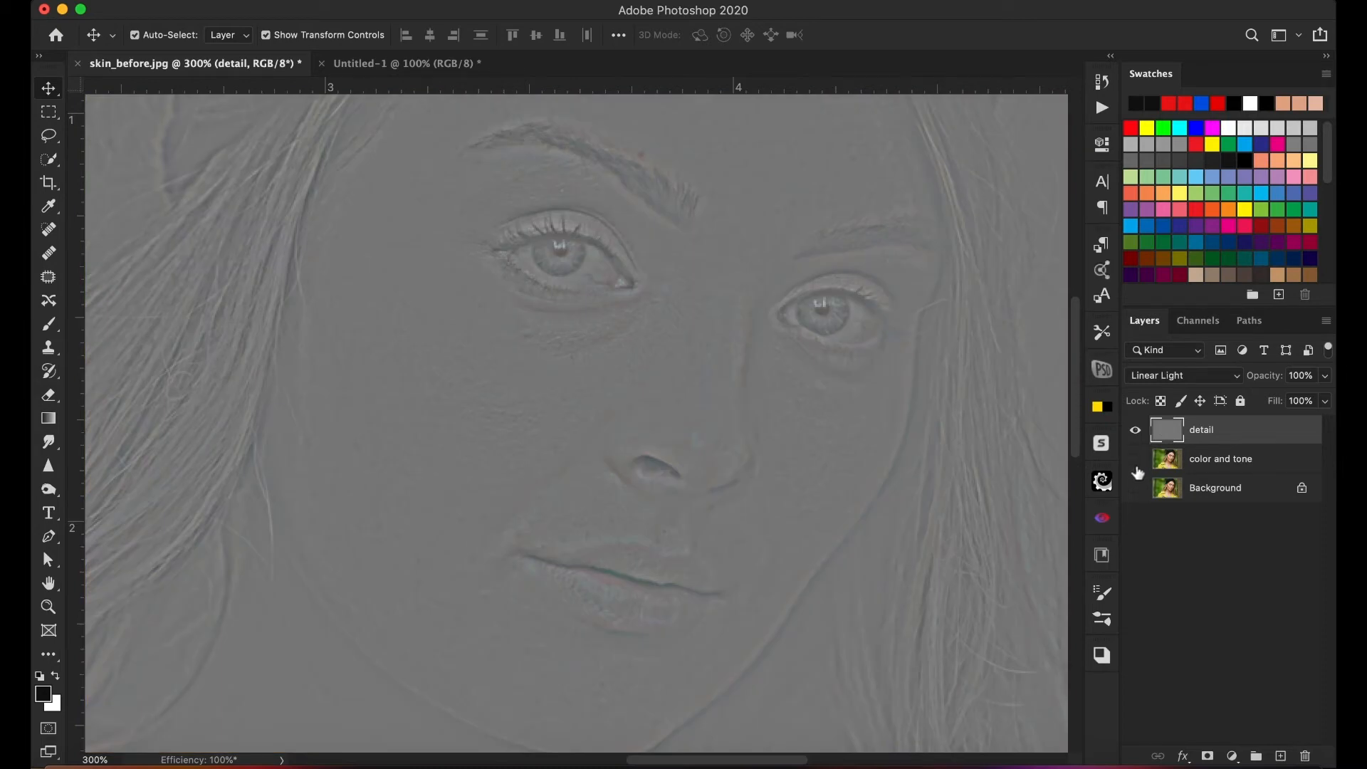
click(1136, 459)
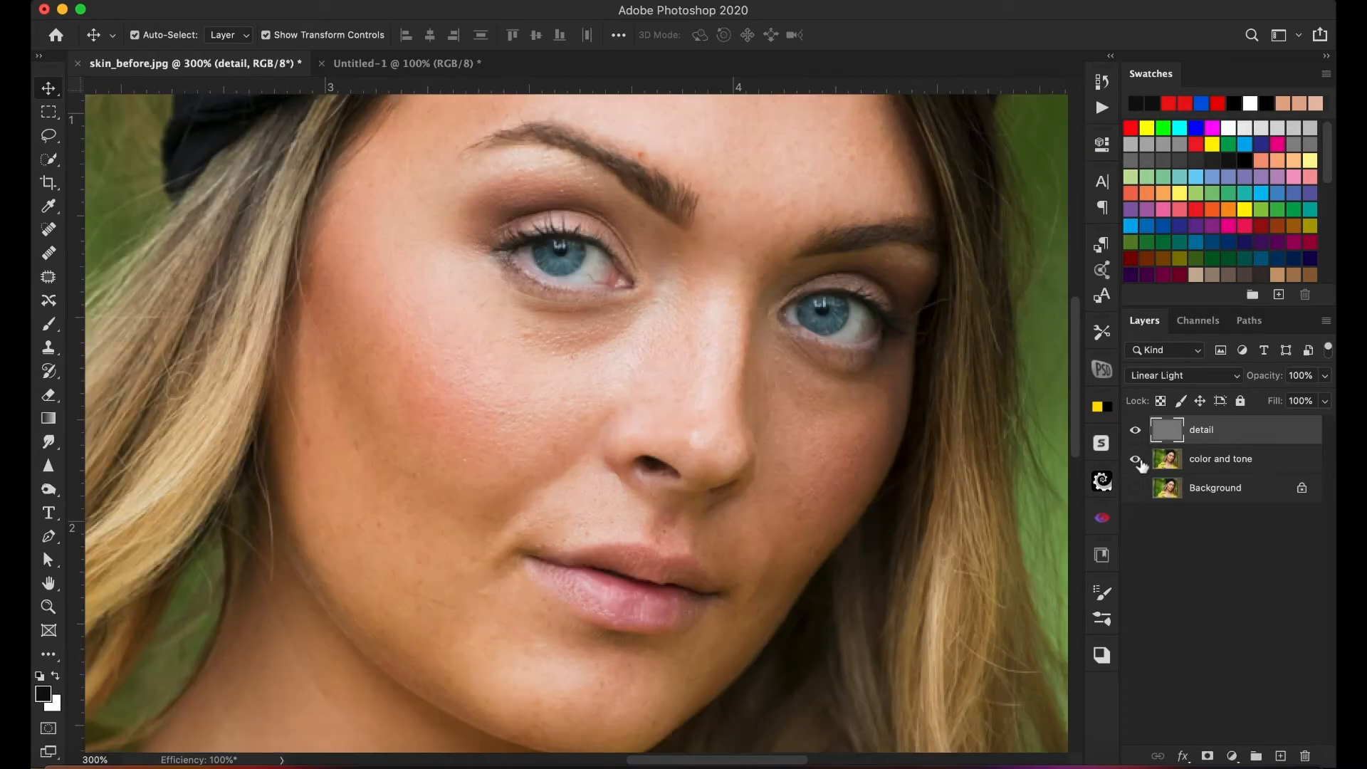
click(1137, 432)
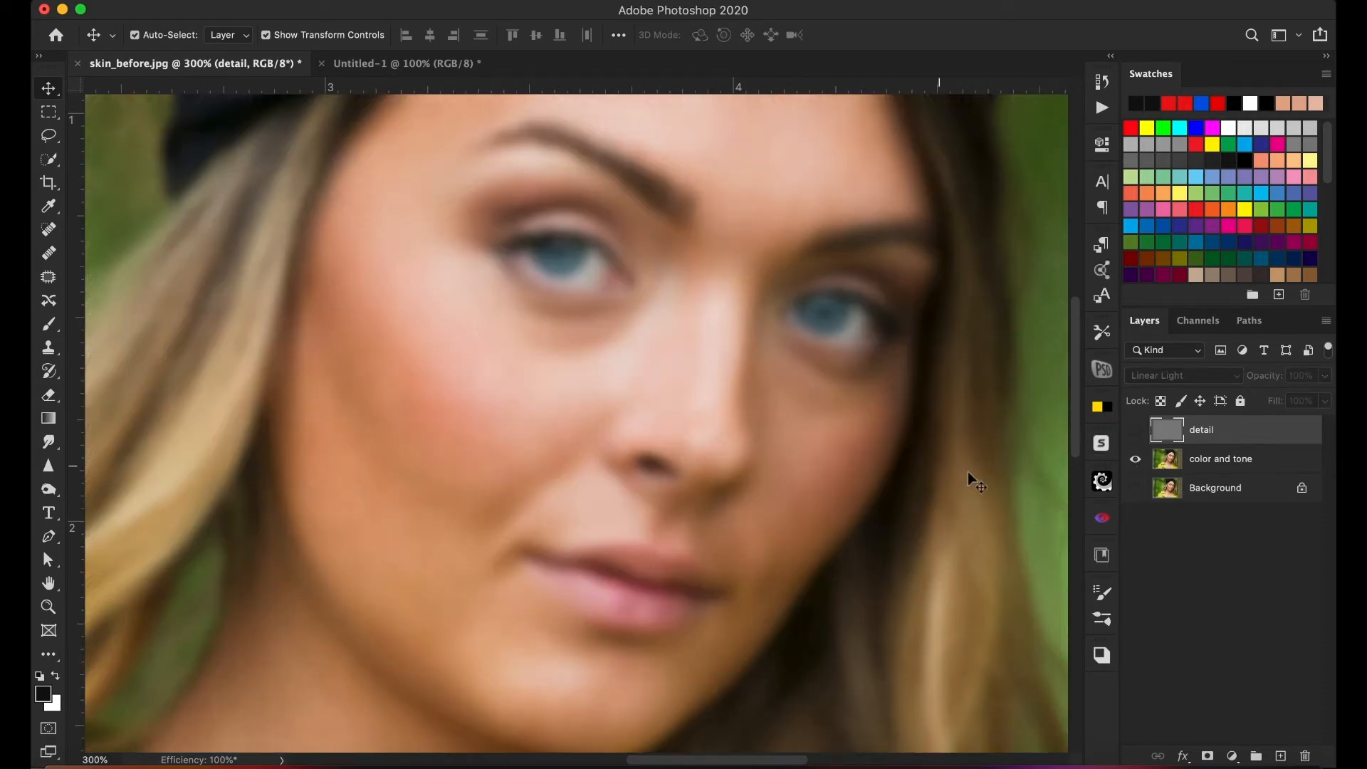
click(1136, 431)
click(1135, 488)
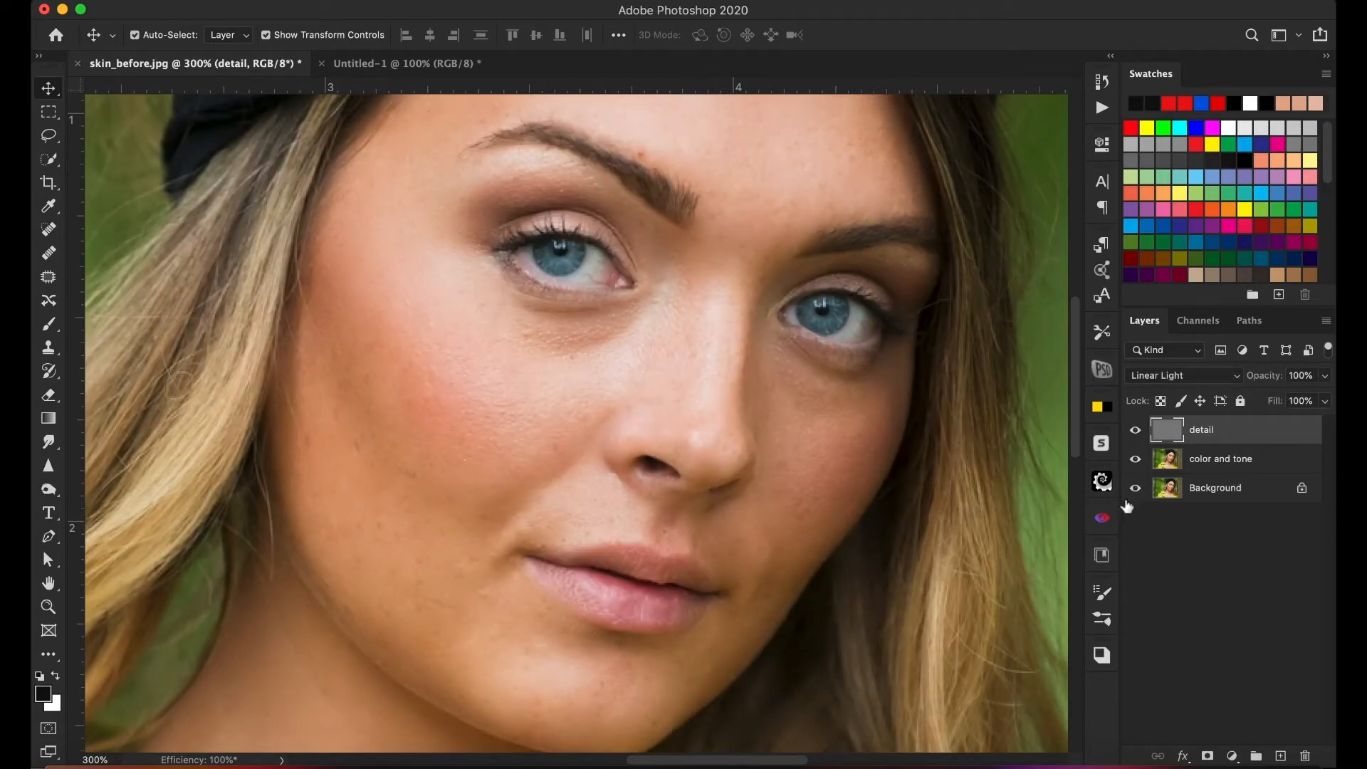
alt+click(1135, 489)
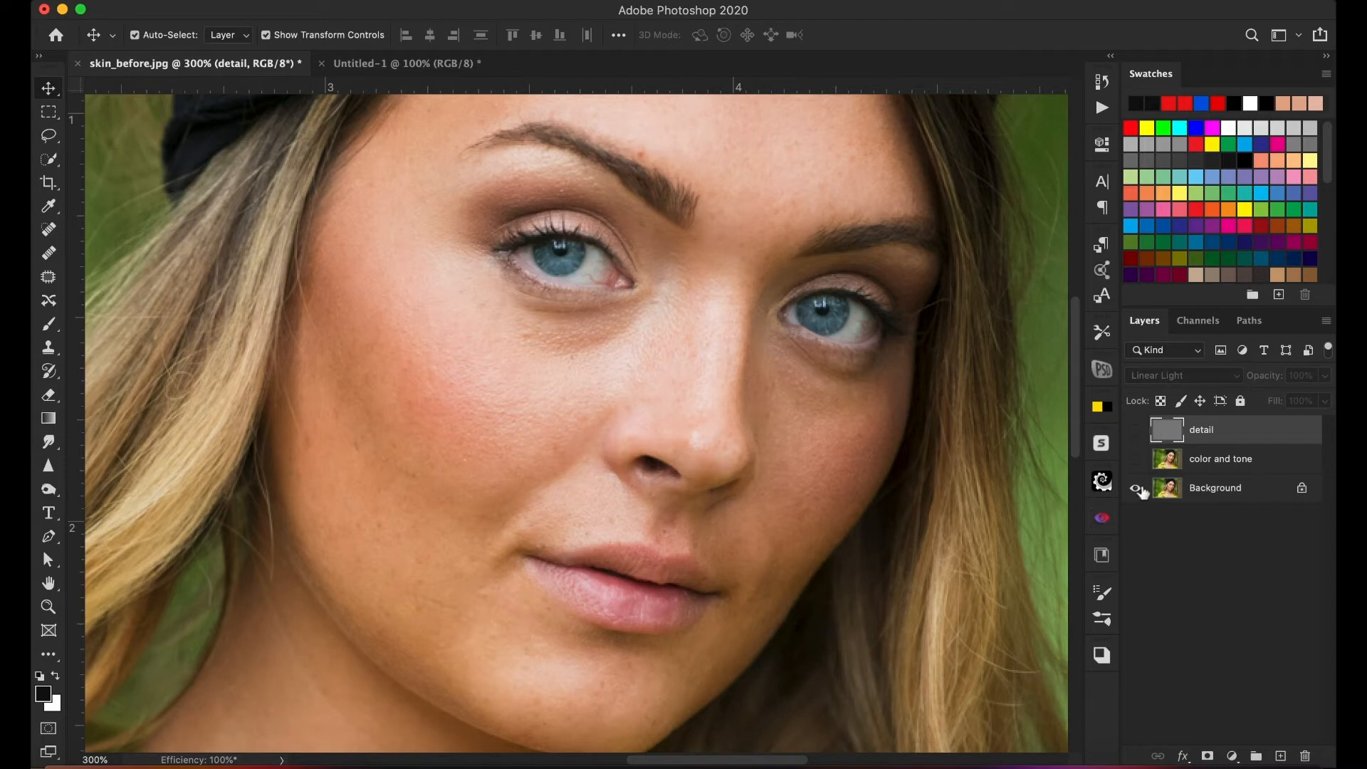
alt+click(1136, 491)
alt+click(1135, 490)
alt+click(1137, 490)
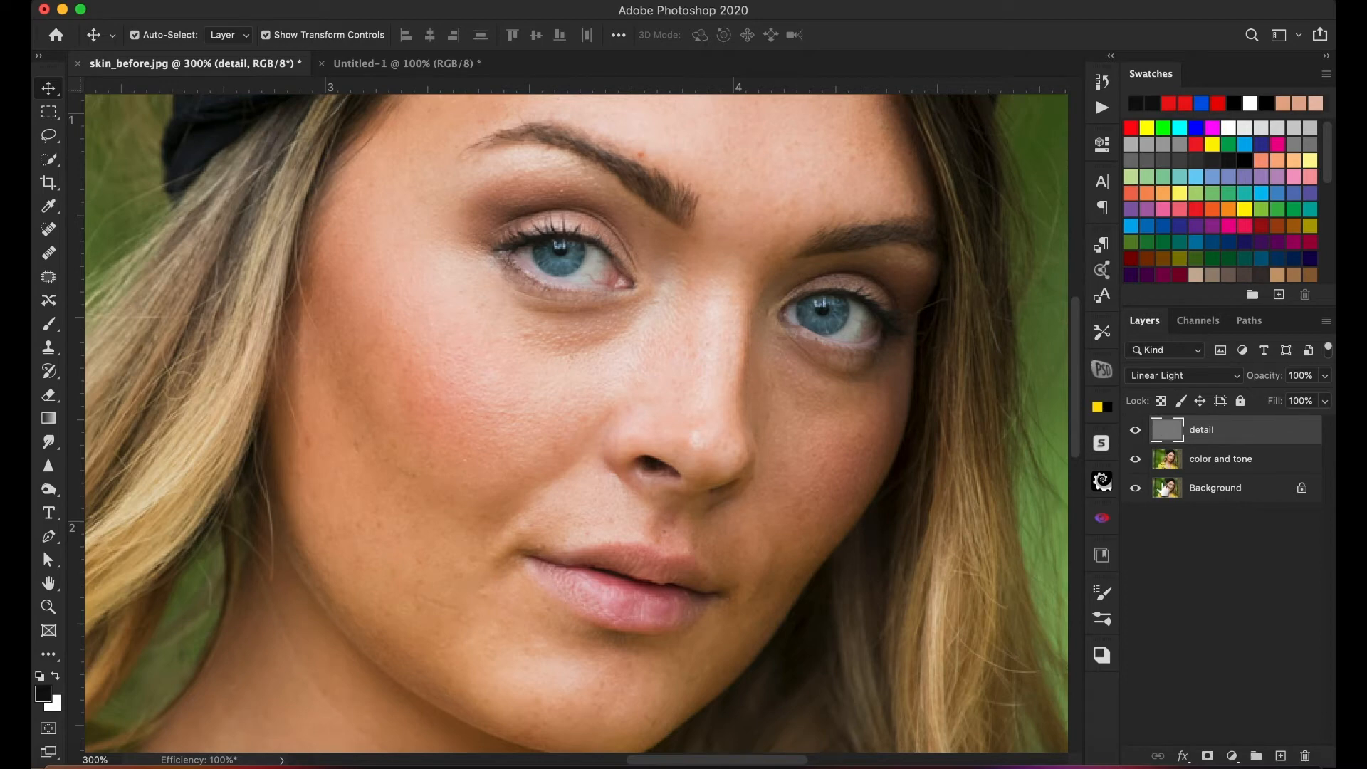
- Hide the detail layer and add a new empty layer directly above the color and tone layer
click(1135, 431)
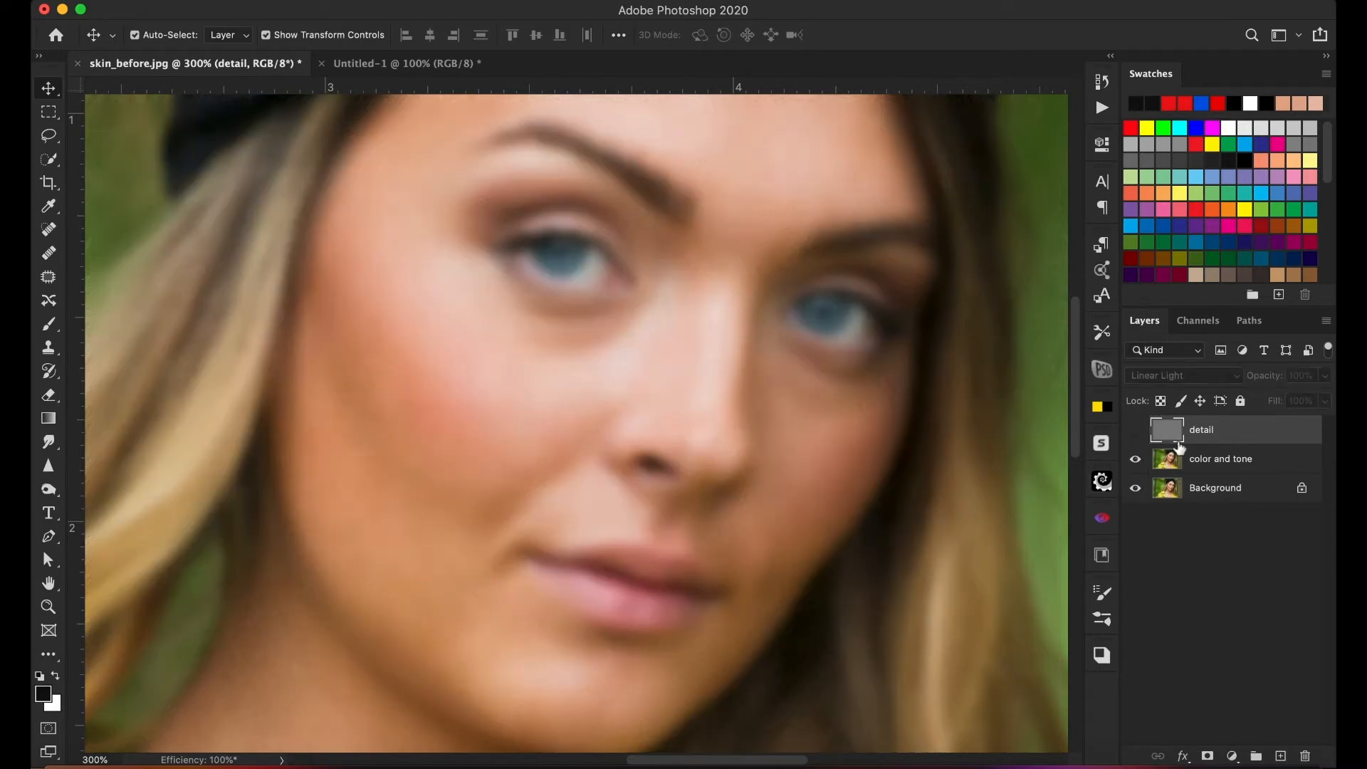
click(1210, 463)
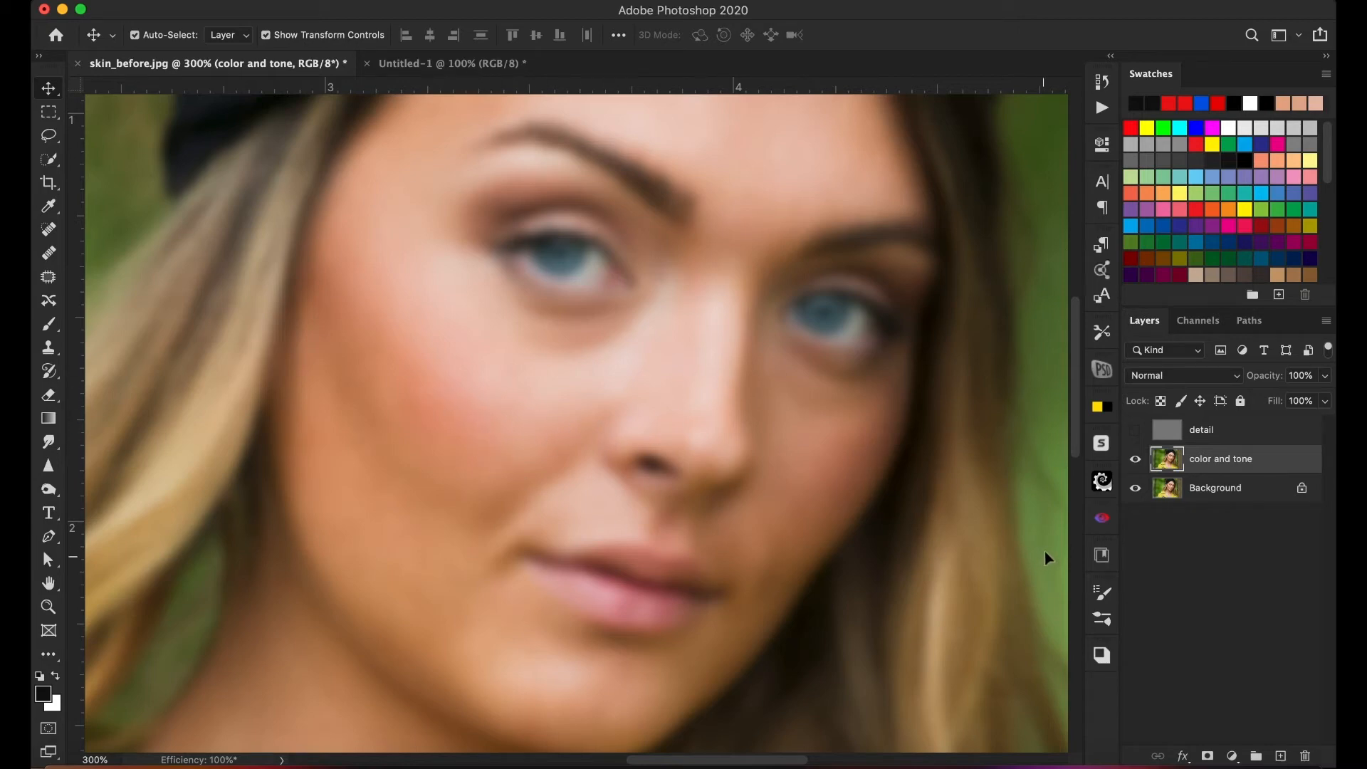
mouse_move(1258, 764)
click(1279, 756)
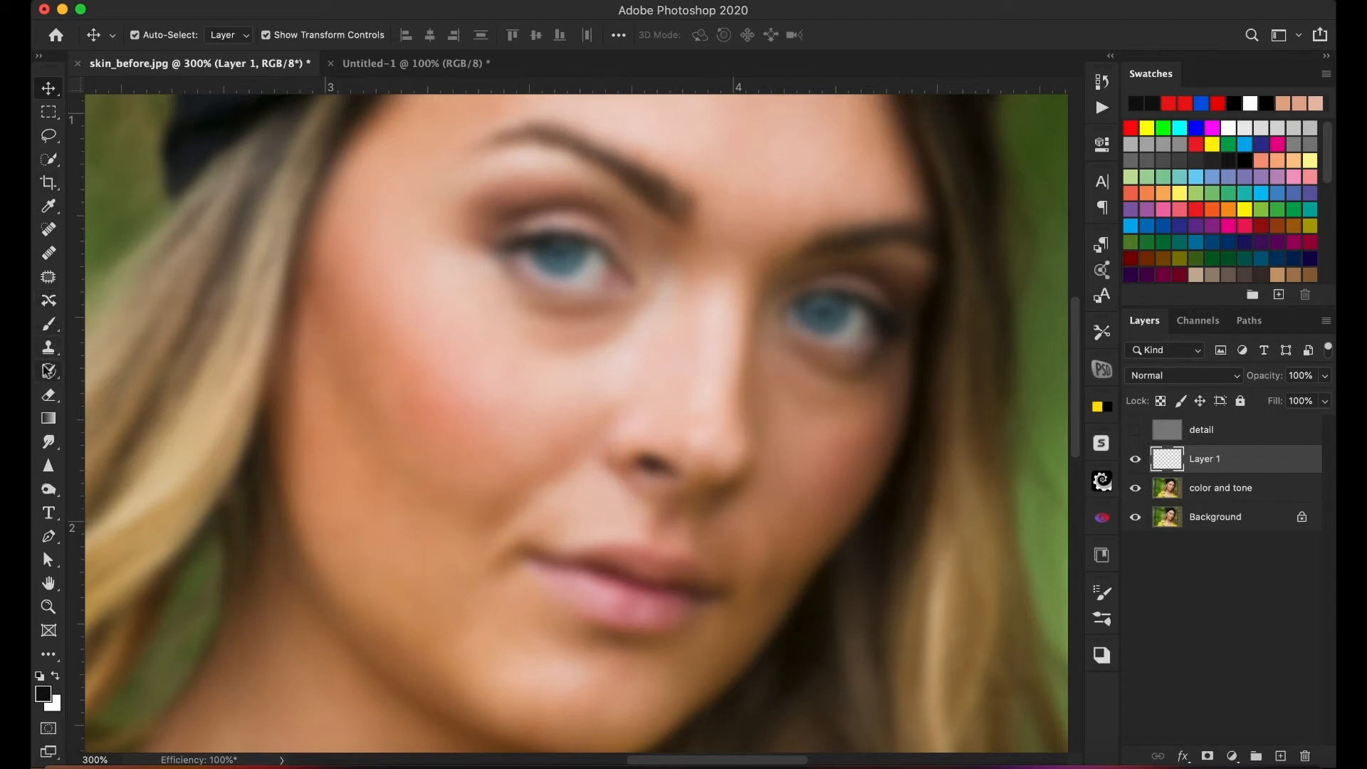
- Set up the Clone Stamp tool with 21% opacity and sampling from Current & Below
click(50, 348)
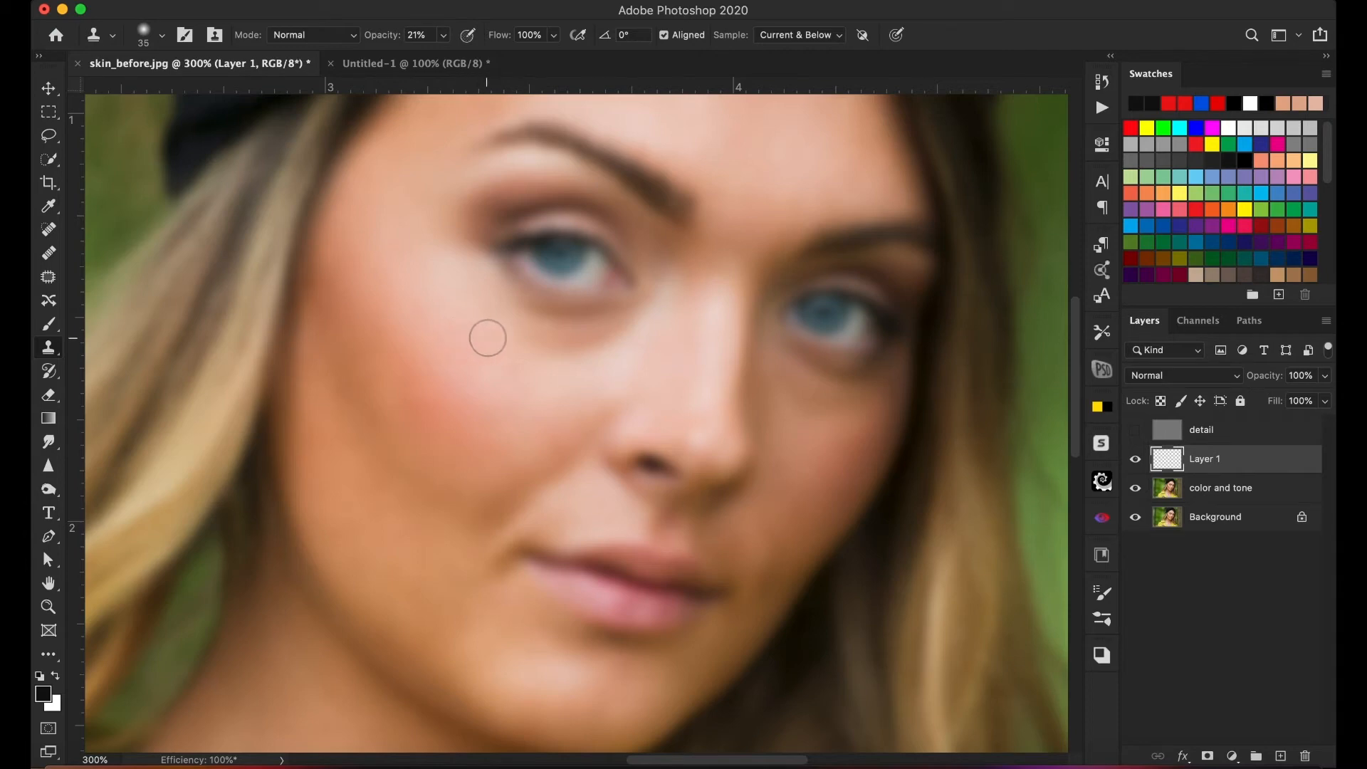
click(446, 36)
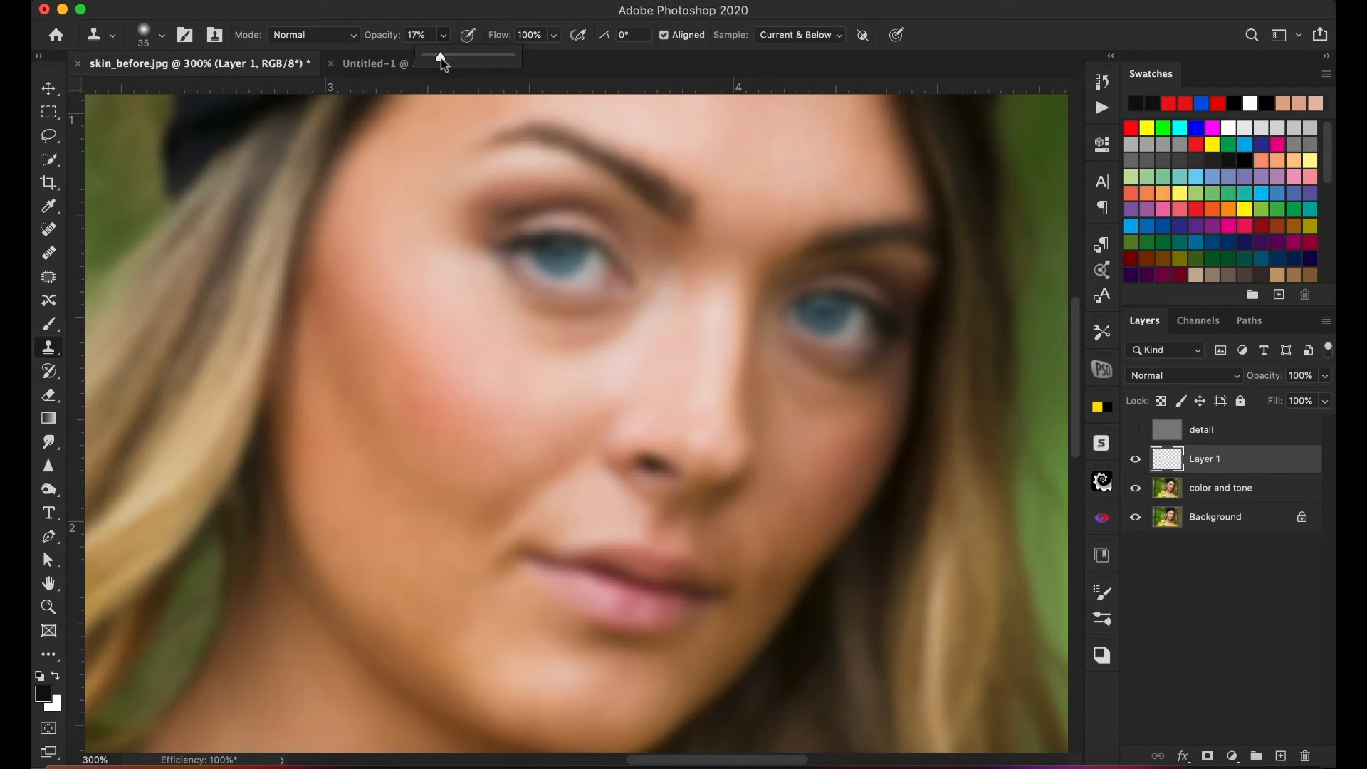
drag(444, 60, 442, 61)
click(445, 35)
drag(444, 55, 445, 55)
click(548, 18)
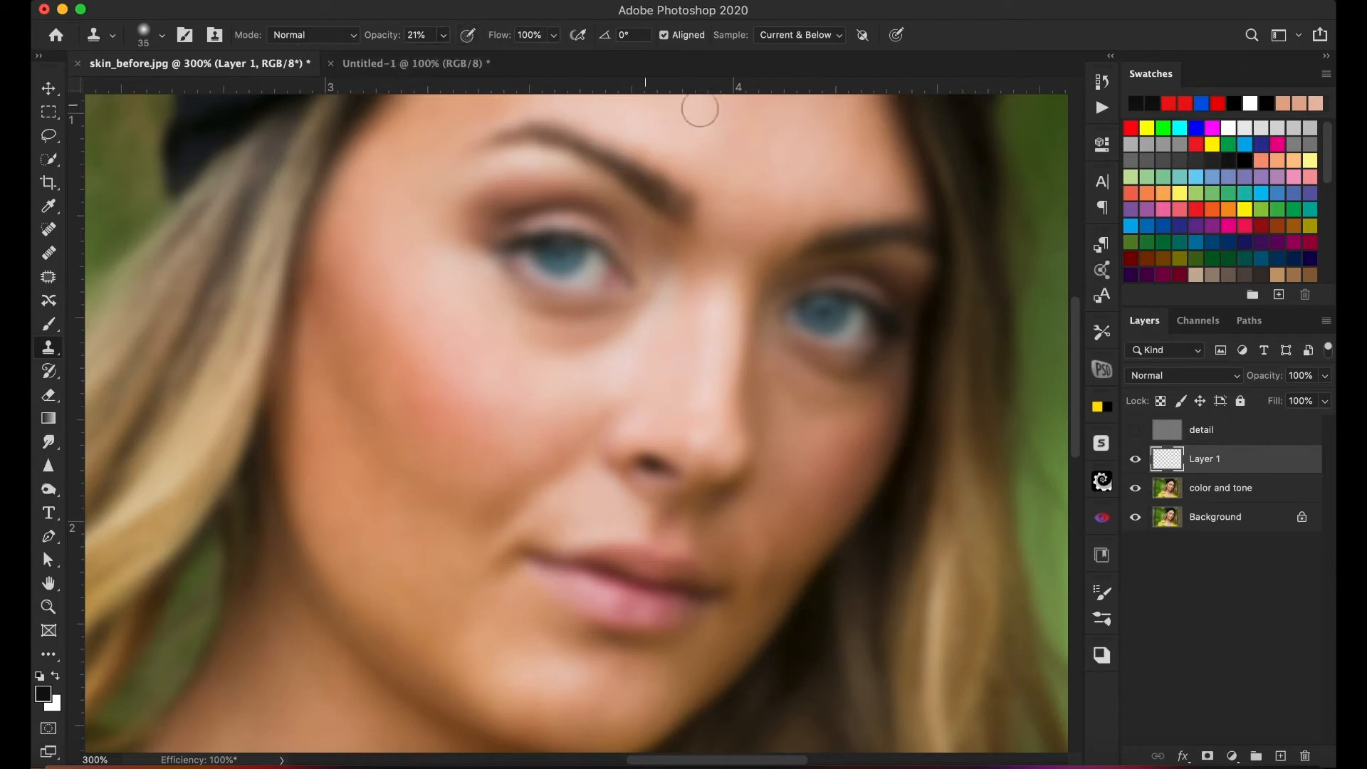
click(815, 42)
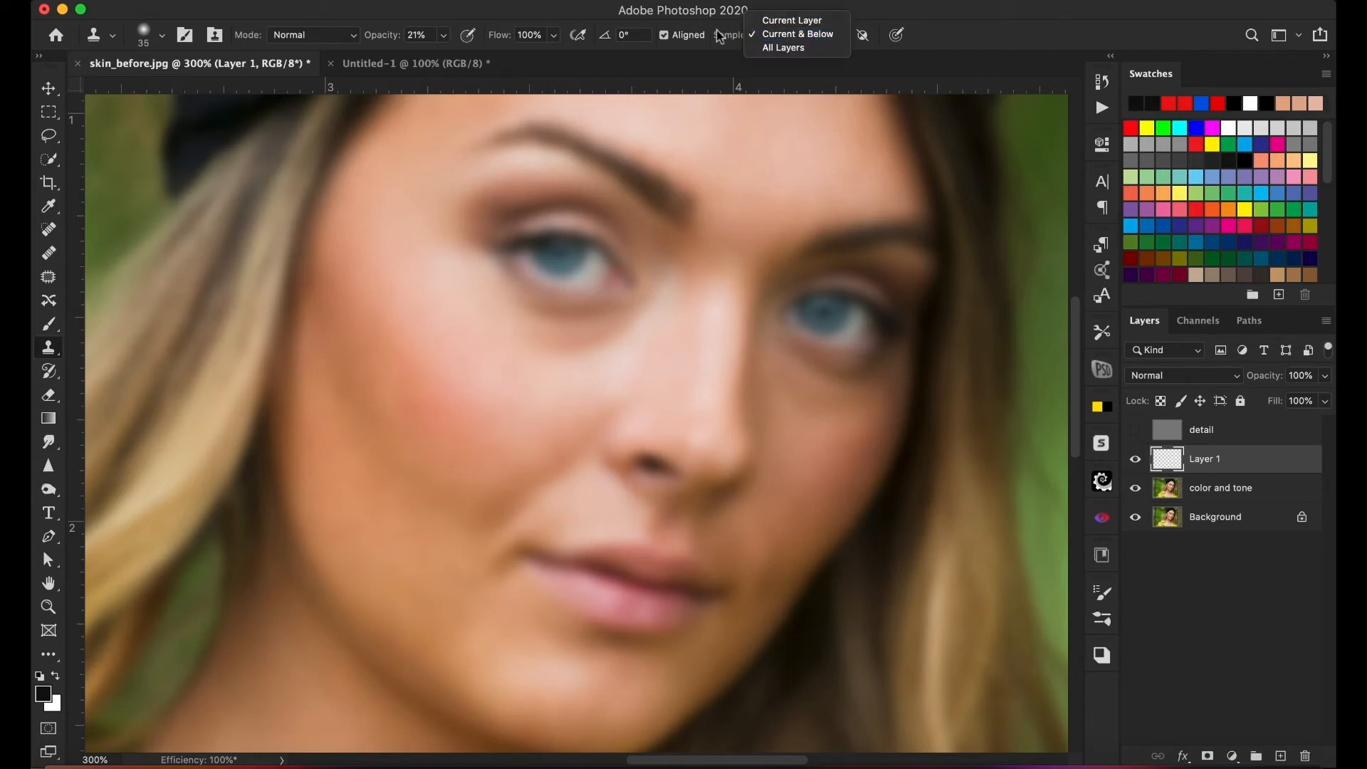
click(727, 64)
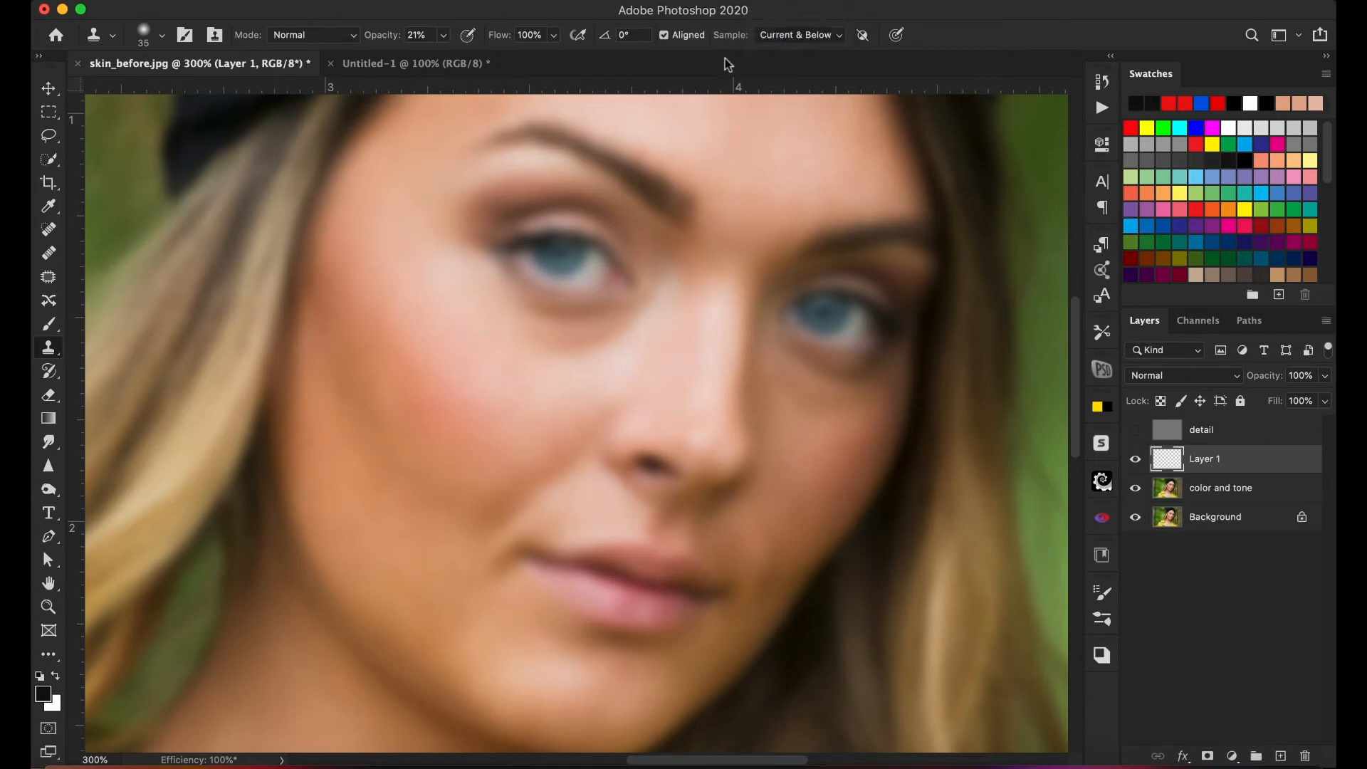
click(820, 47)
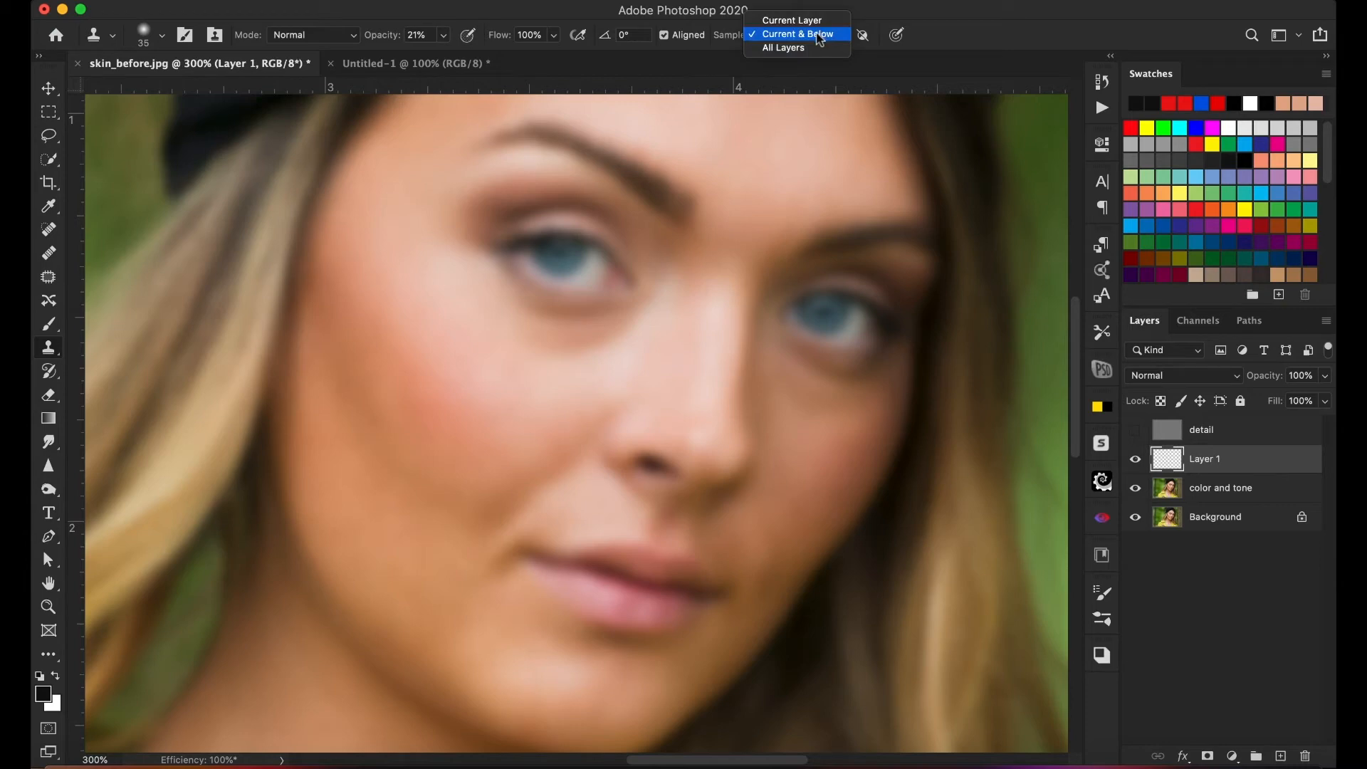
click(822, 39)
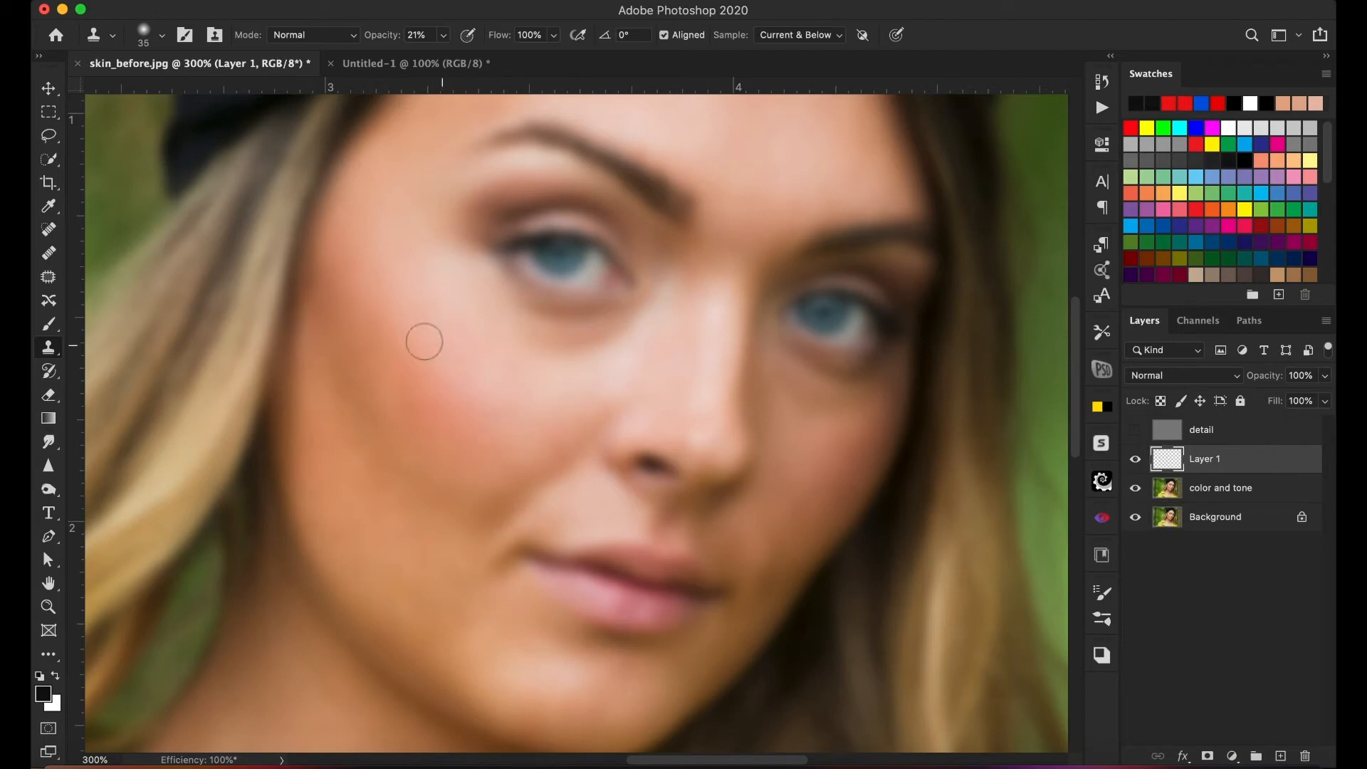
- Clone lighter cheek skin over the dark area beneath the image-left eye on the new layer, undoing unwanted strokes
click(477, 331)
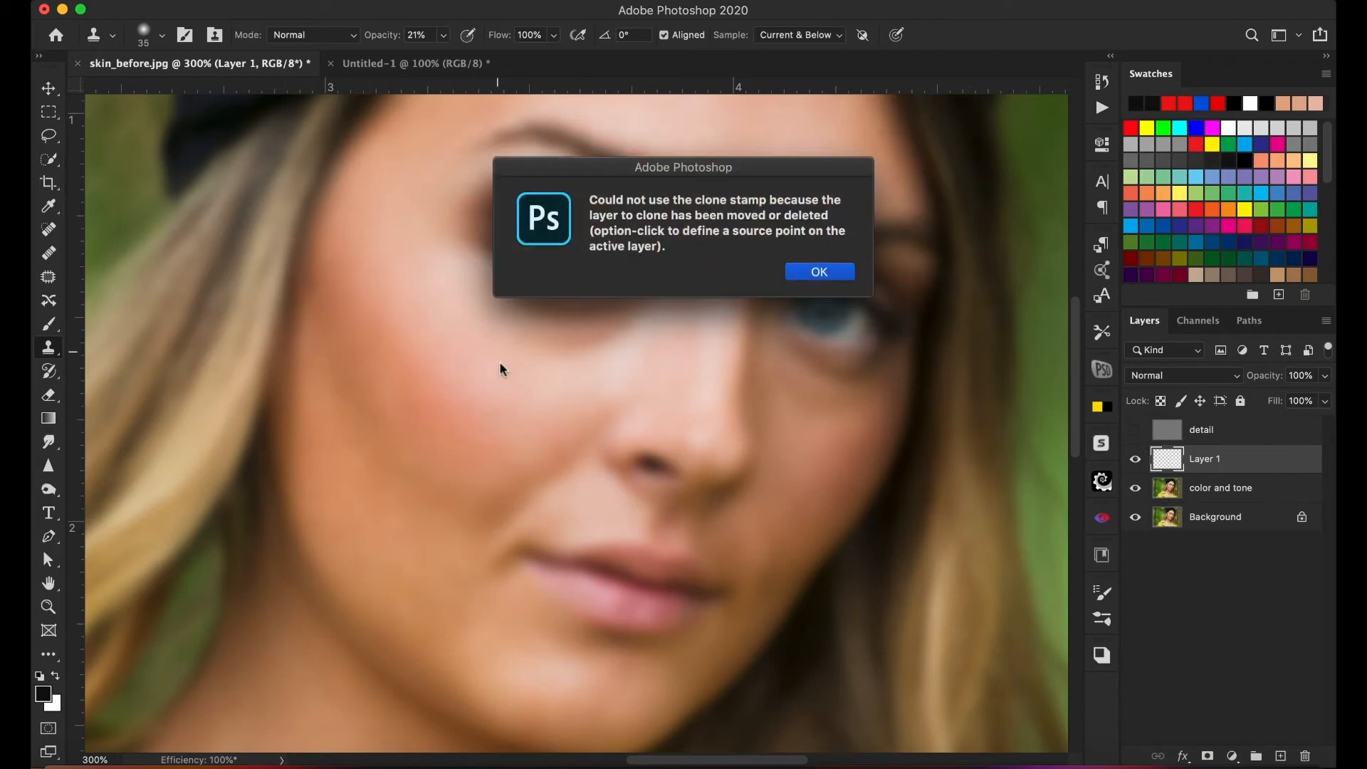
click(826, 276)
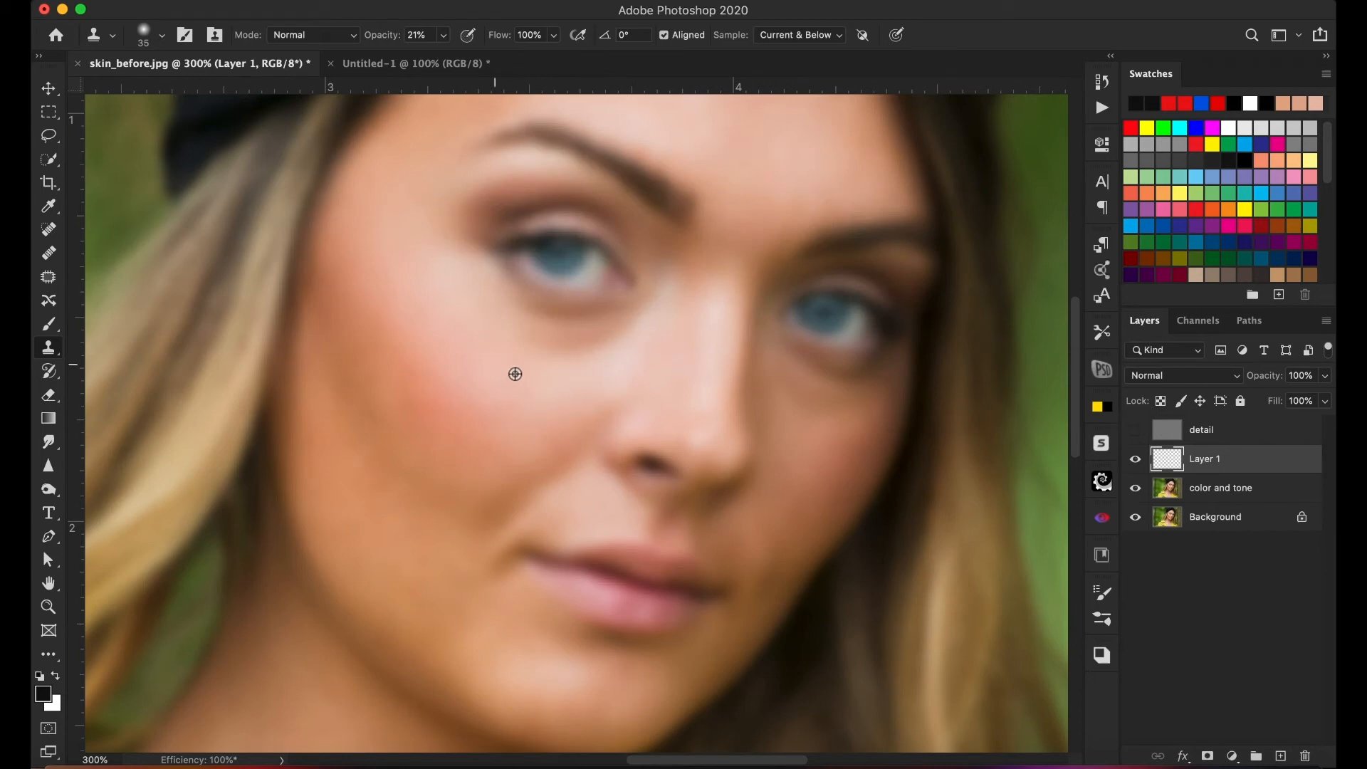
mouse_move(532, 339)
mouse_down()
mouse_move(621, 328)
mouse_move(575, 336)
mouse_up()
alt+click(582, 368)
key(super+z)
alt+click(505, 385)
alt+click(507, 366)
mouse_move(550, 336)
mouse_down()
mouse_move(518, 337)
mouse_move(546, 341)
mouse_up()
alt+click(544, 336)
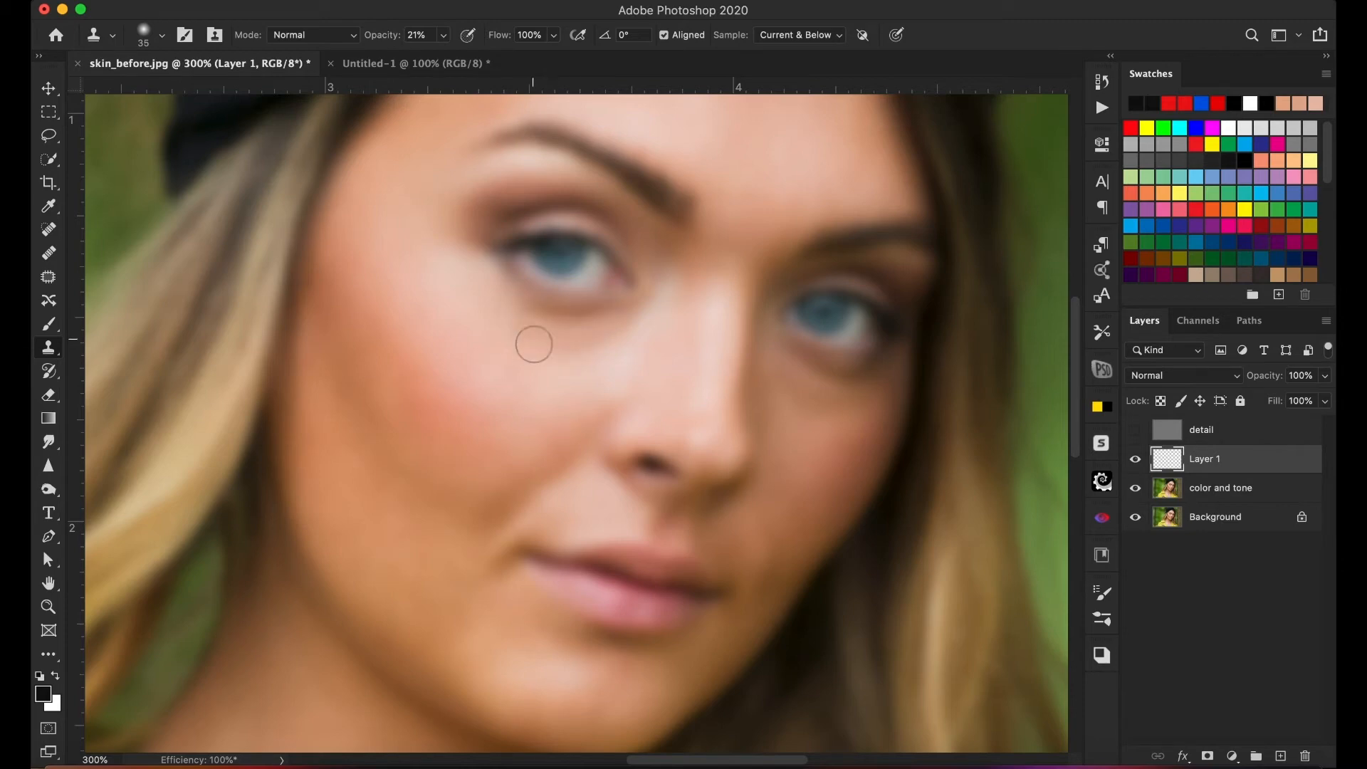
click(676, 222)
key(super+z)
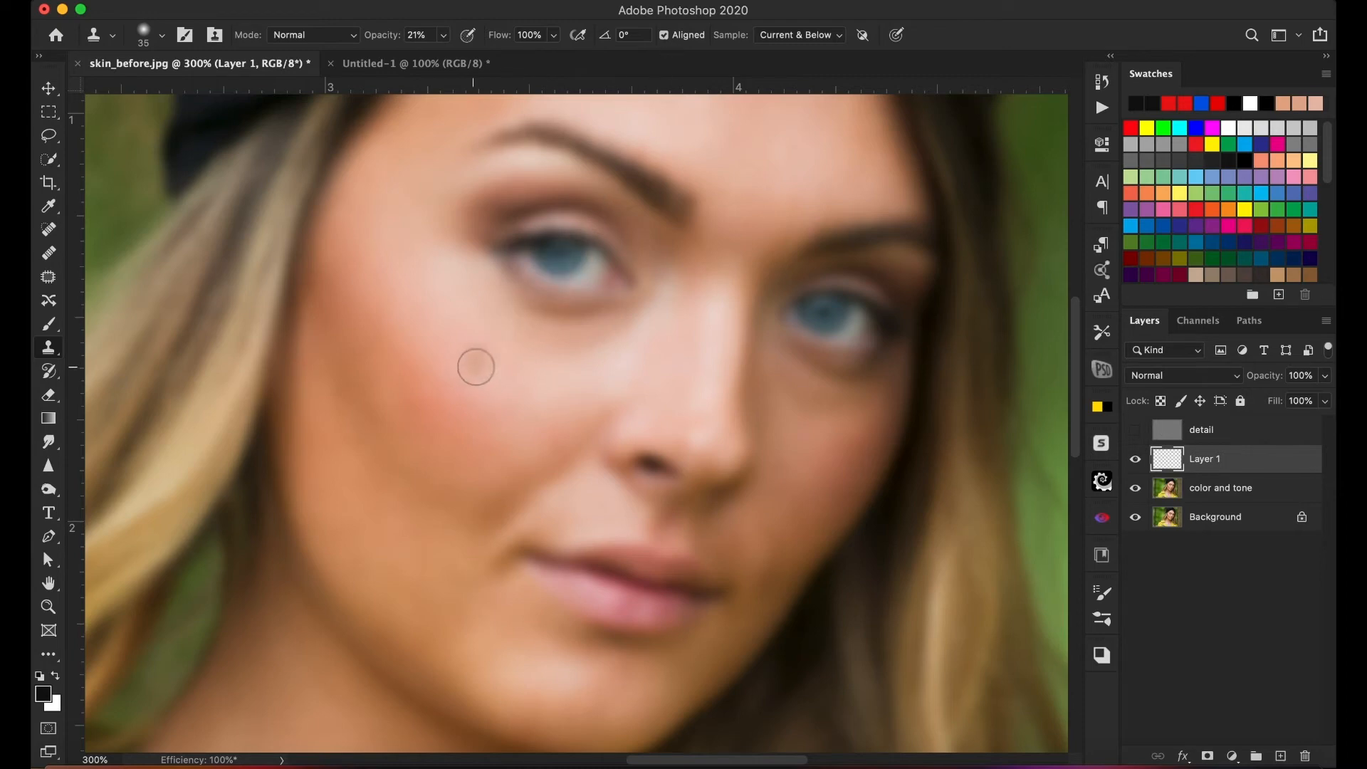
alt+click(501, 345)
mouse_move(519, 327)
mouse_down()
mouse_move(517, 366)
mouse_move(529, 332)
mouse_move(514, 350)
mouse_move(530, 366)
mouse_move(617, 344)
mouse_move(550, 357)
mouse_move(549, 374)
mouse_move(603, 357)
mouse_move(516, 323)
mouse_move(568, 373)
mouse_move(603, 357)
mouse_move(584, 366)
mouse_move(529, 344)
mouse_move(521, 321)
mouse_move(596, 339)
mouse_move(526, 344)
mouse_move(522, 371)
mouse_move(512, 355)
mouse_move(627, 326)
mouse_up()
alt+click(510, 357)
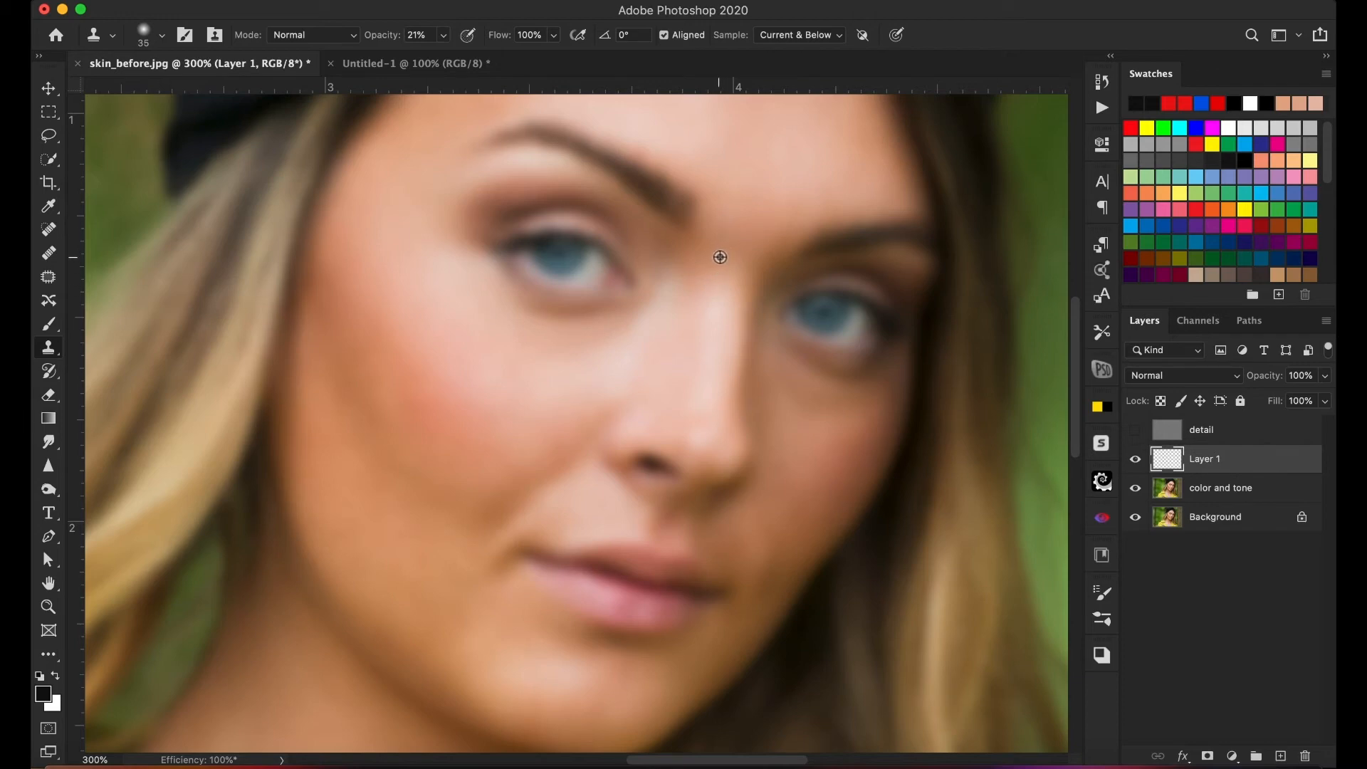
- Turn on pen pressure for the clone brush size and clone along the nose and adjoining cheek
click(898, 40)
drag(700, 394, 701, 445)
alt+click(770, 410)
drag(730, 182, 707, 262)
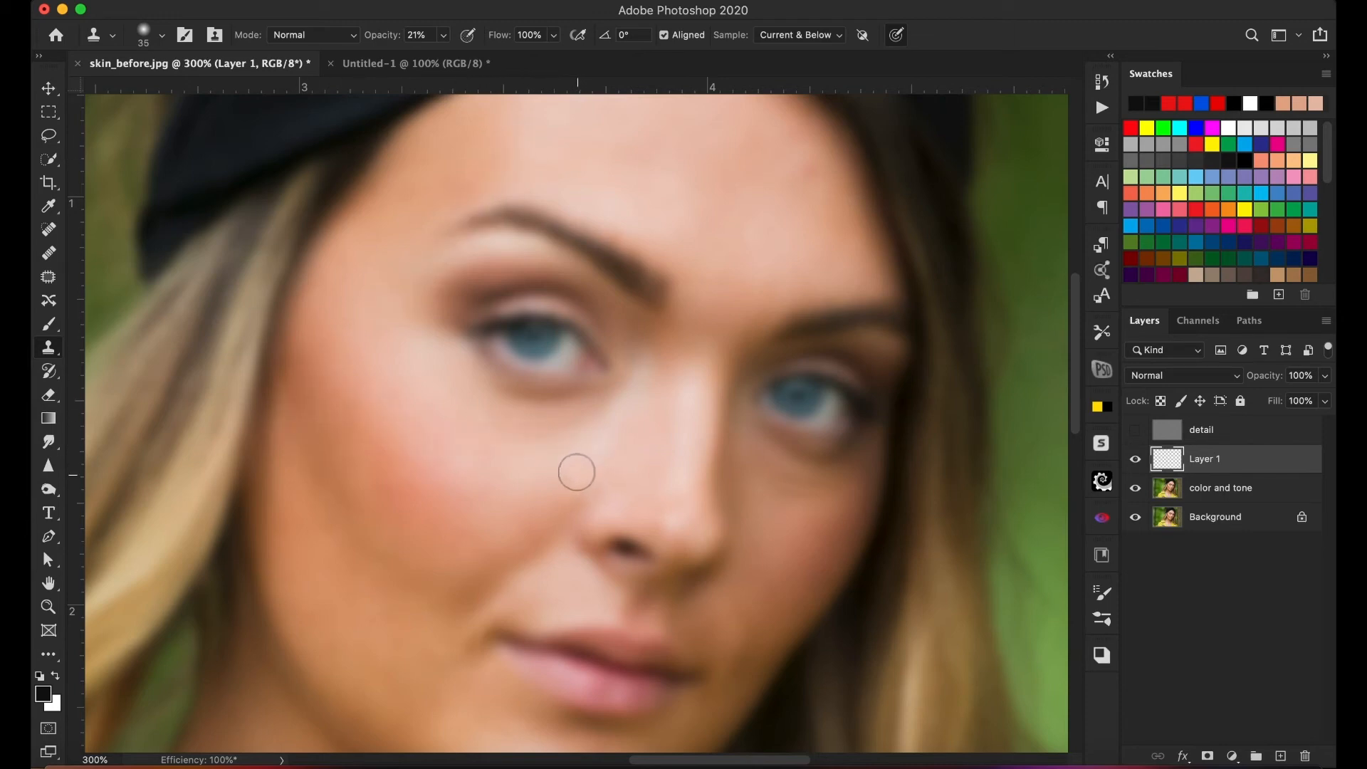
scroll(549, 433, down, 5)
scroll(549, 432, left, 2)
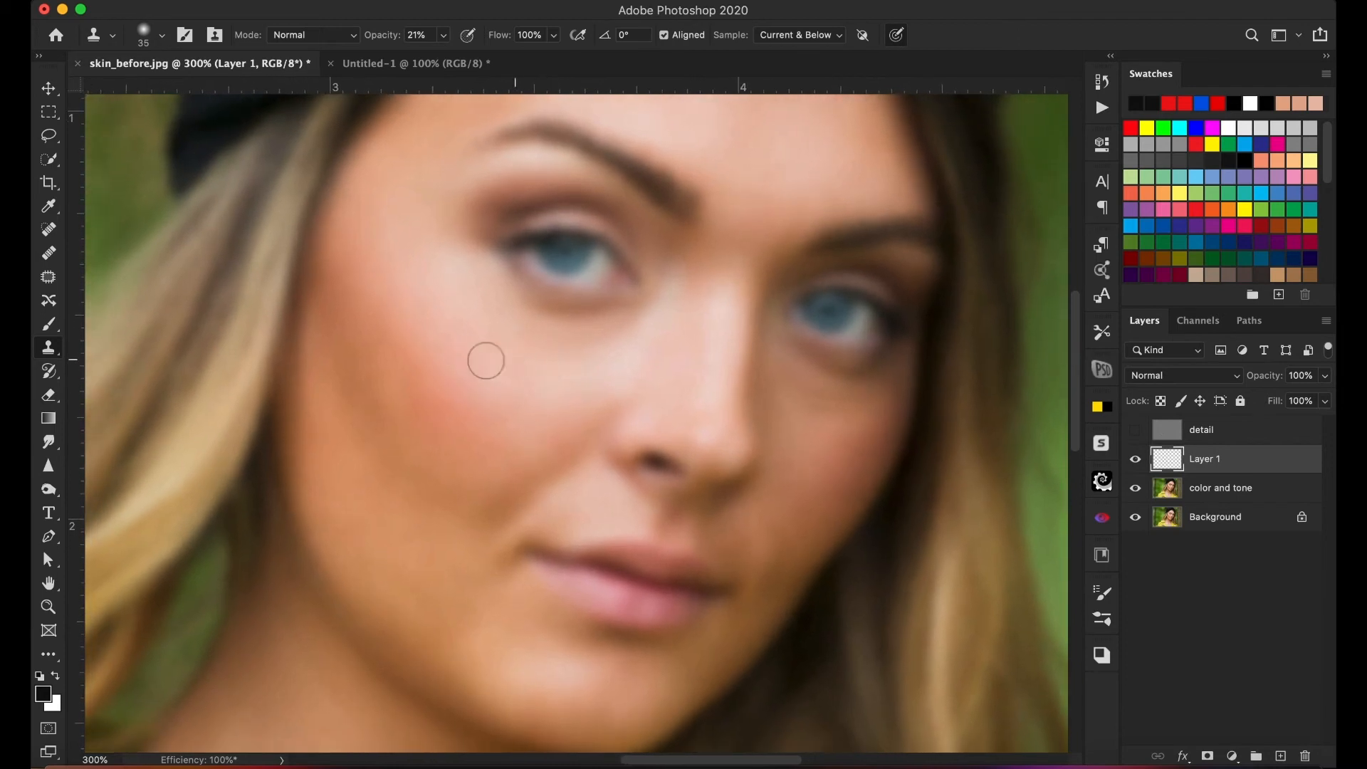
- With the Brush tool at 10% opacity, paint sampled skin tones beside the mouth corner and beneath the image-left eye
click(53, 324)
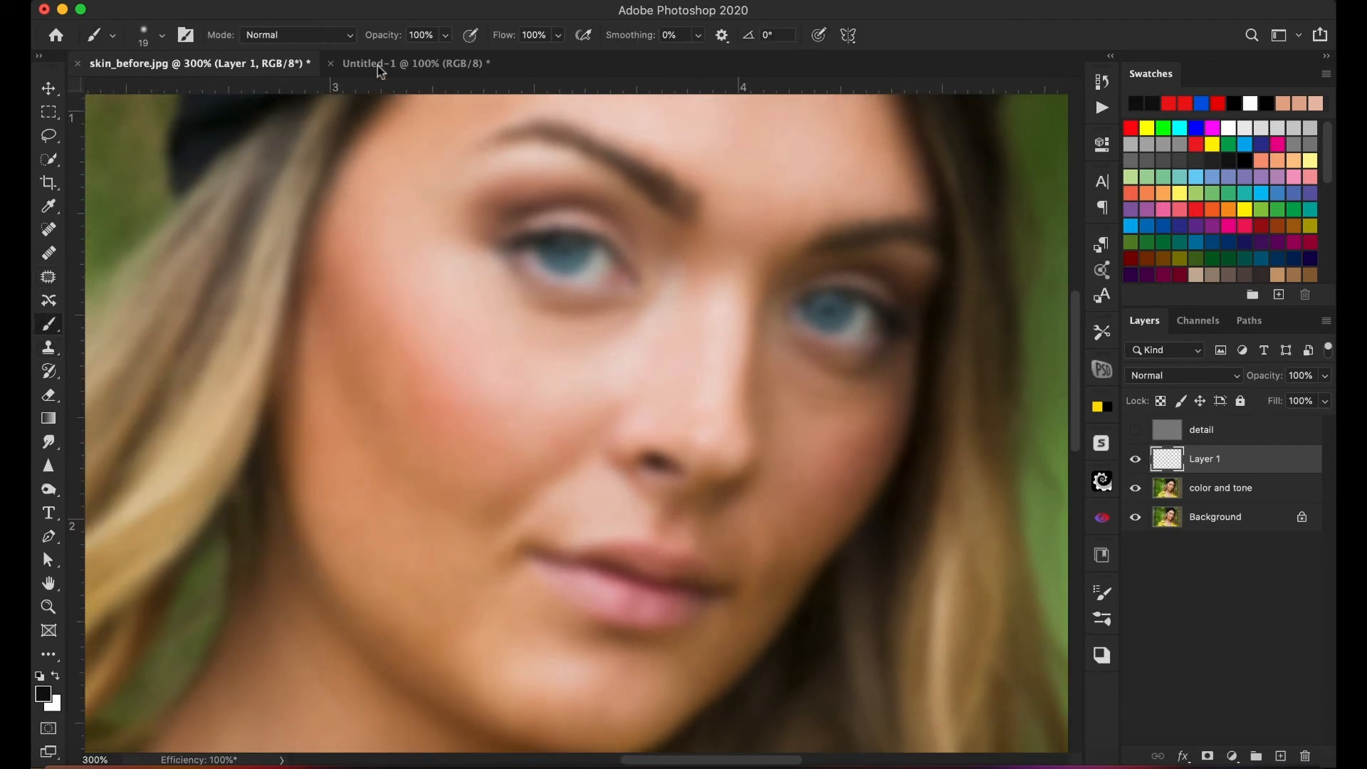
click(432, 34)
text(1)
mouse_move(471, 559)
mouse_down()
mouse_move(479, 543)
mouse_move(492, 558)
mouse_up()
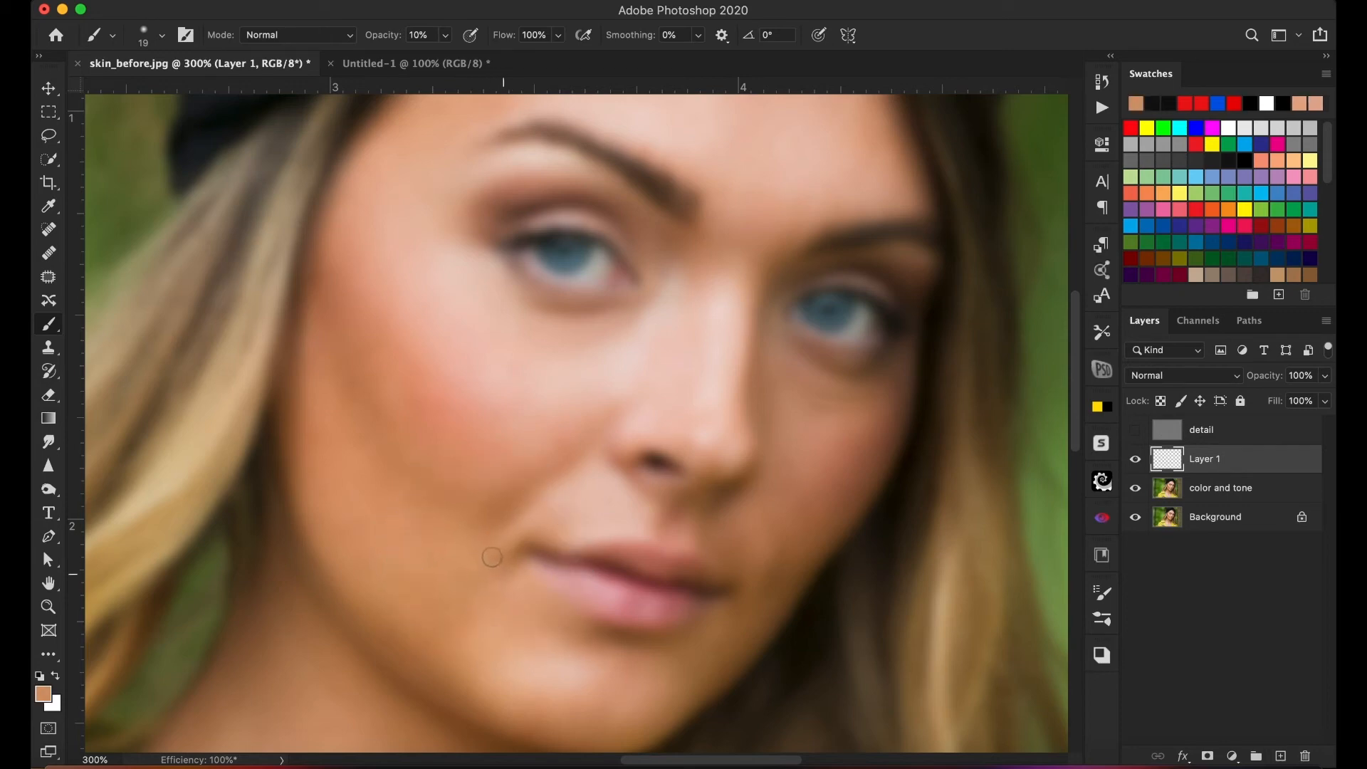
drag(515, 328, 573, 322)
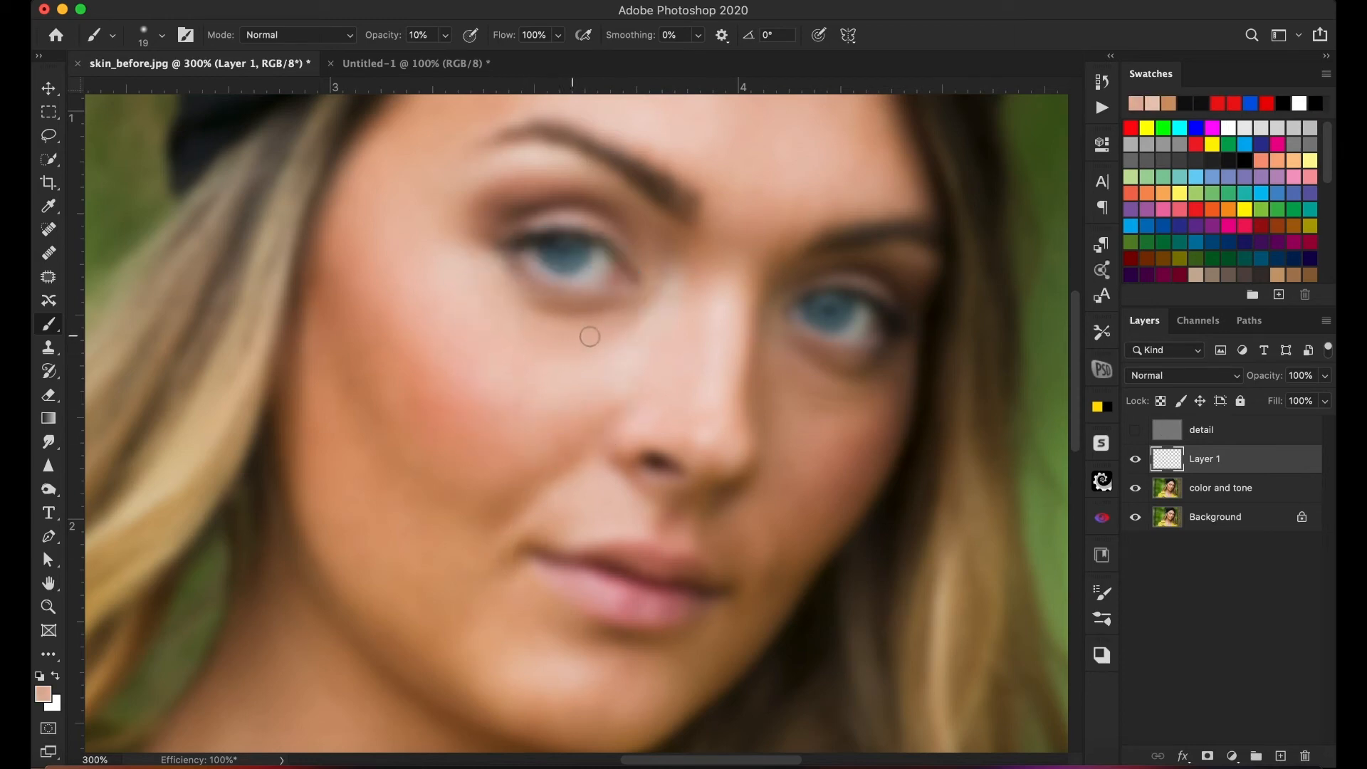
- Set the brush size to 28 px and paint sampled skin tones near the image-left inner eye corner and across the image-right cheek
right_click(563, 369)
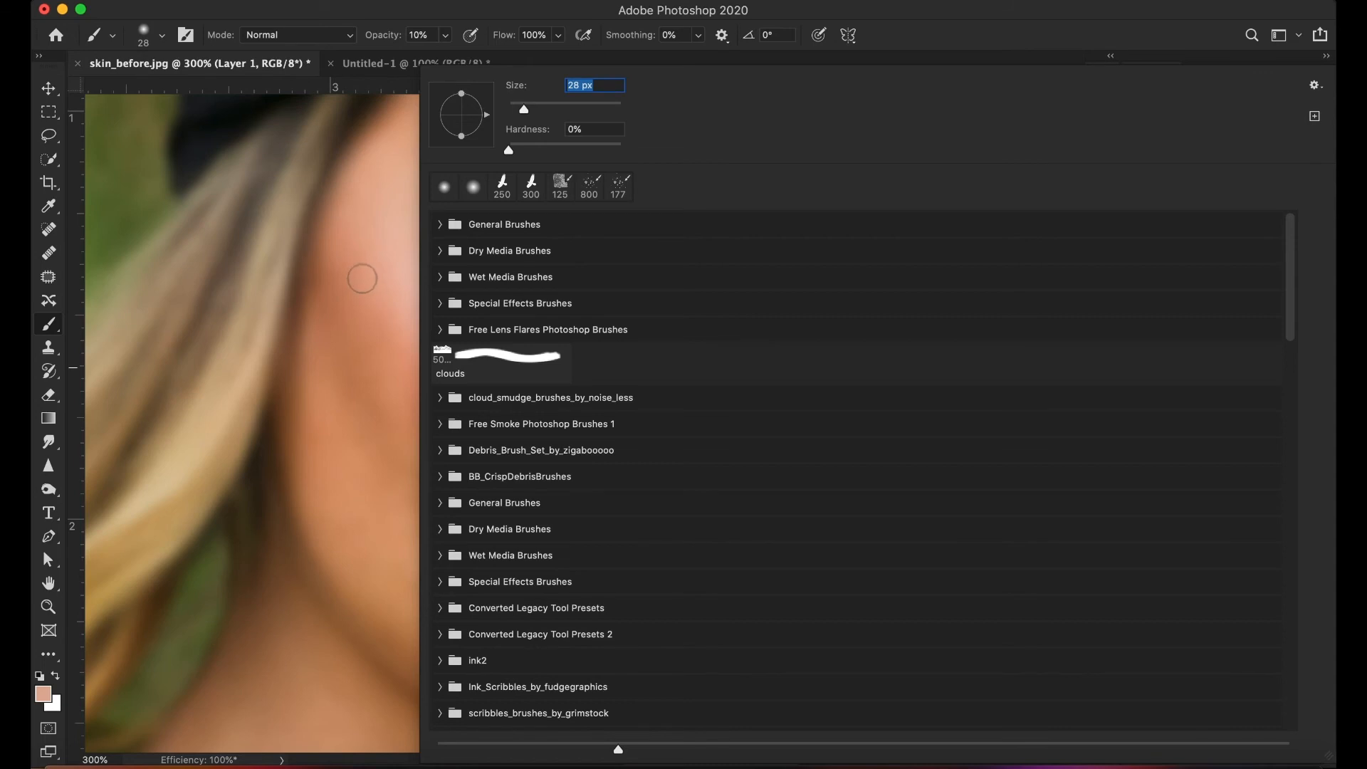
click(362, 279)
alt+click(640, 315)
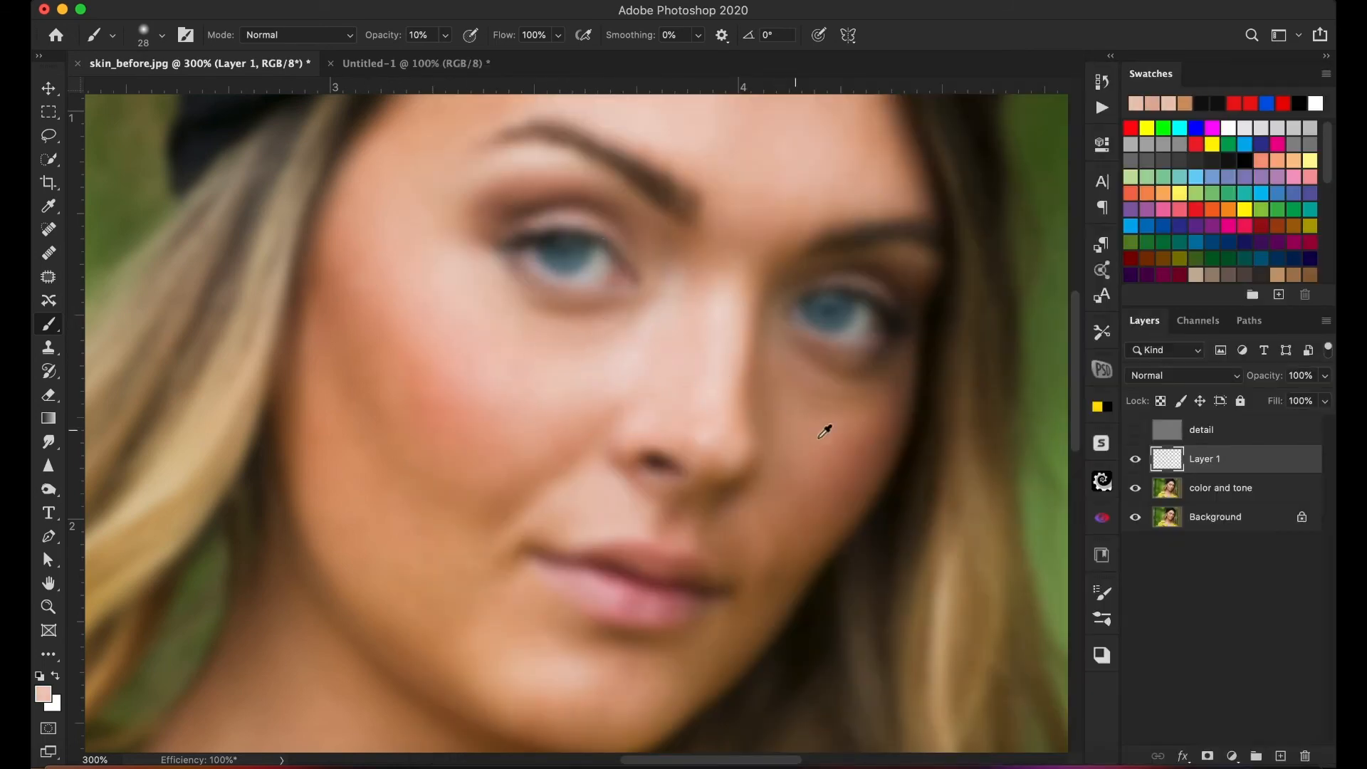
alt+click(827, 406)
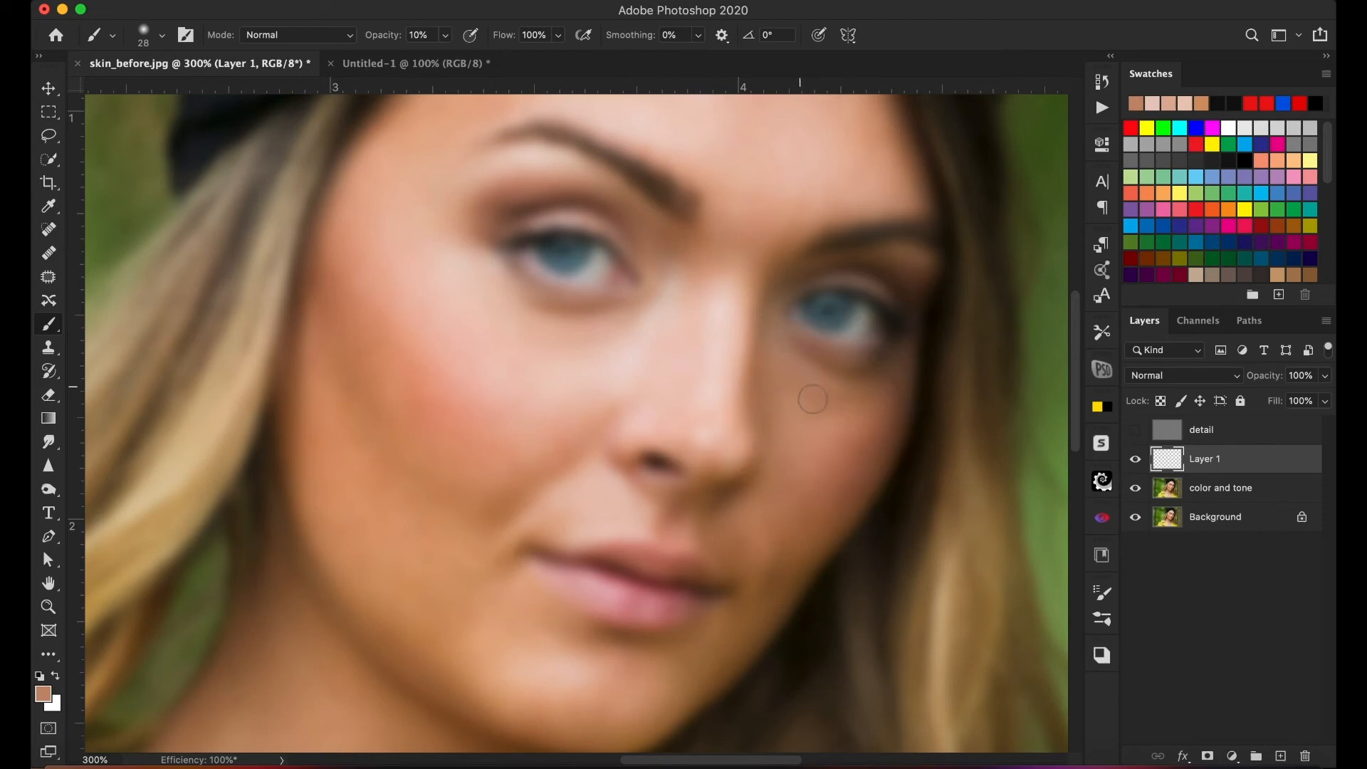
alt+click(813, 464)
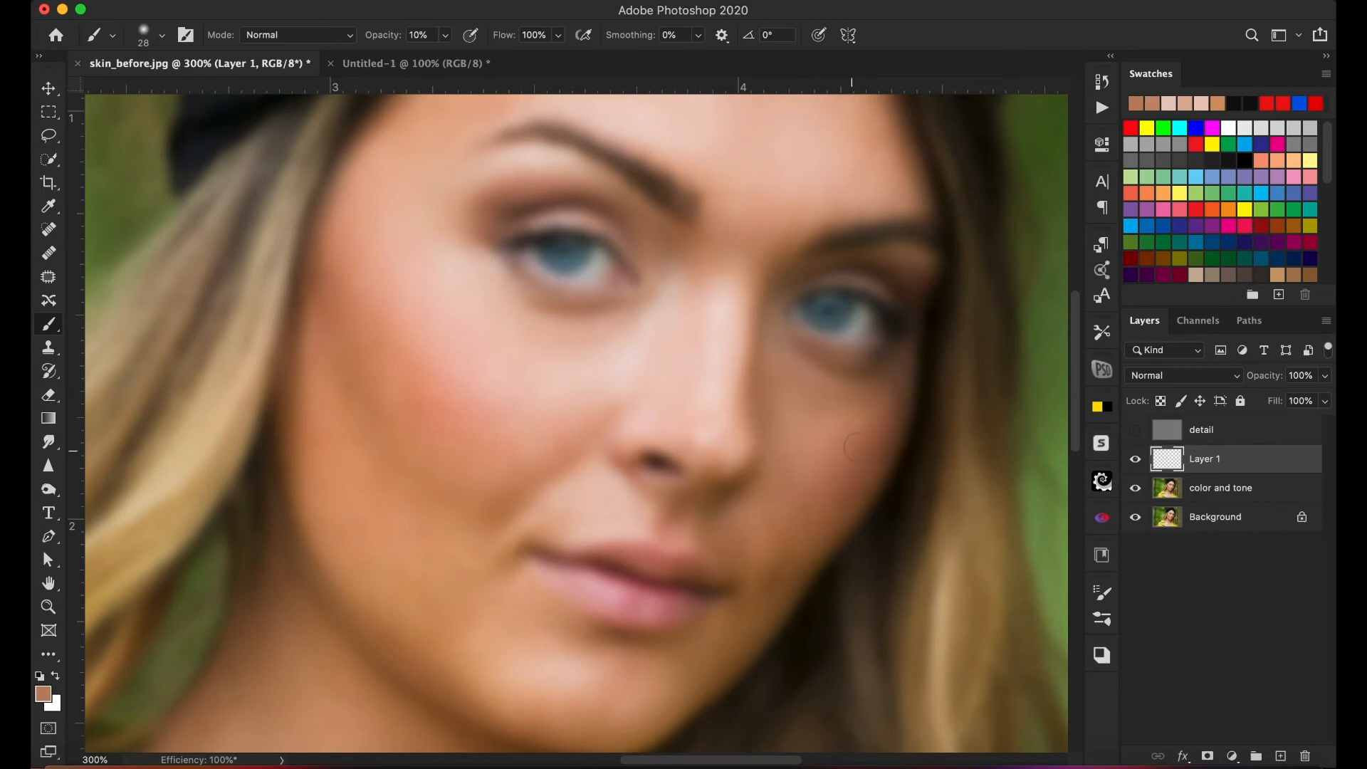
alt+click(803, 381)
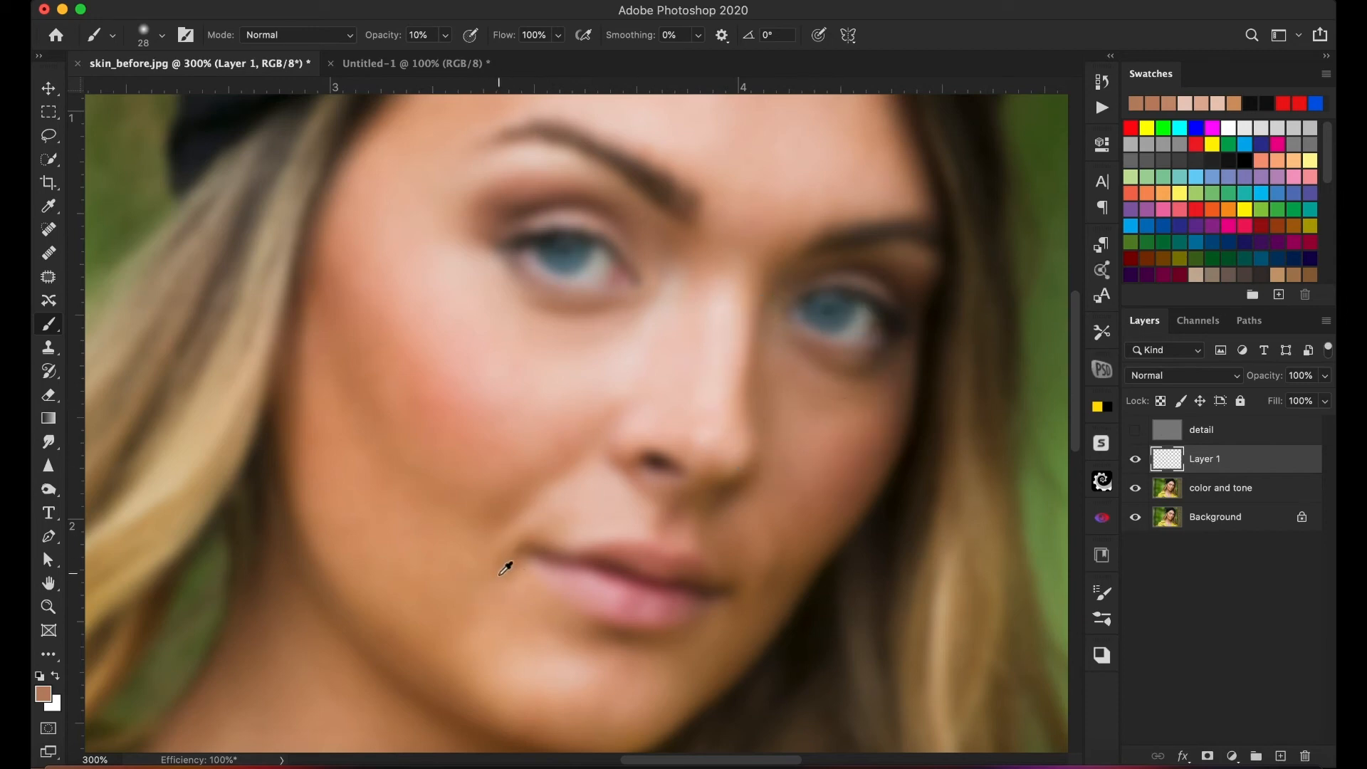
- Paint sampled skin tones beside the mouth, over the lower cheeks and chin, and between the eyebrows to even the color
alt+click(474, 559)
mouse_move(494, 548)
mouse_down()
mouse_move(499, 538)
mouse_move(495, 555)
mouse_up()
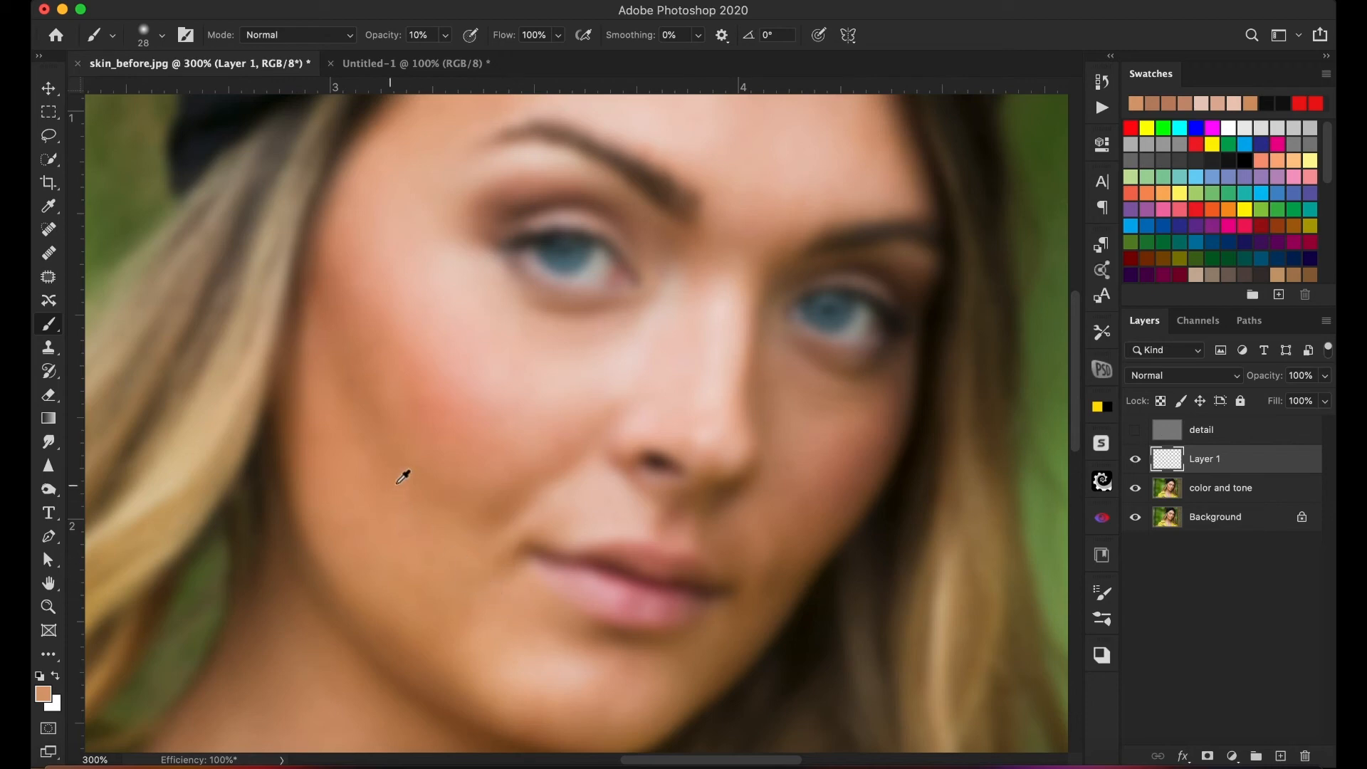
alt+click(425, 440)
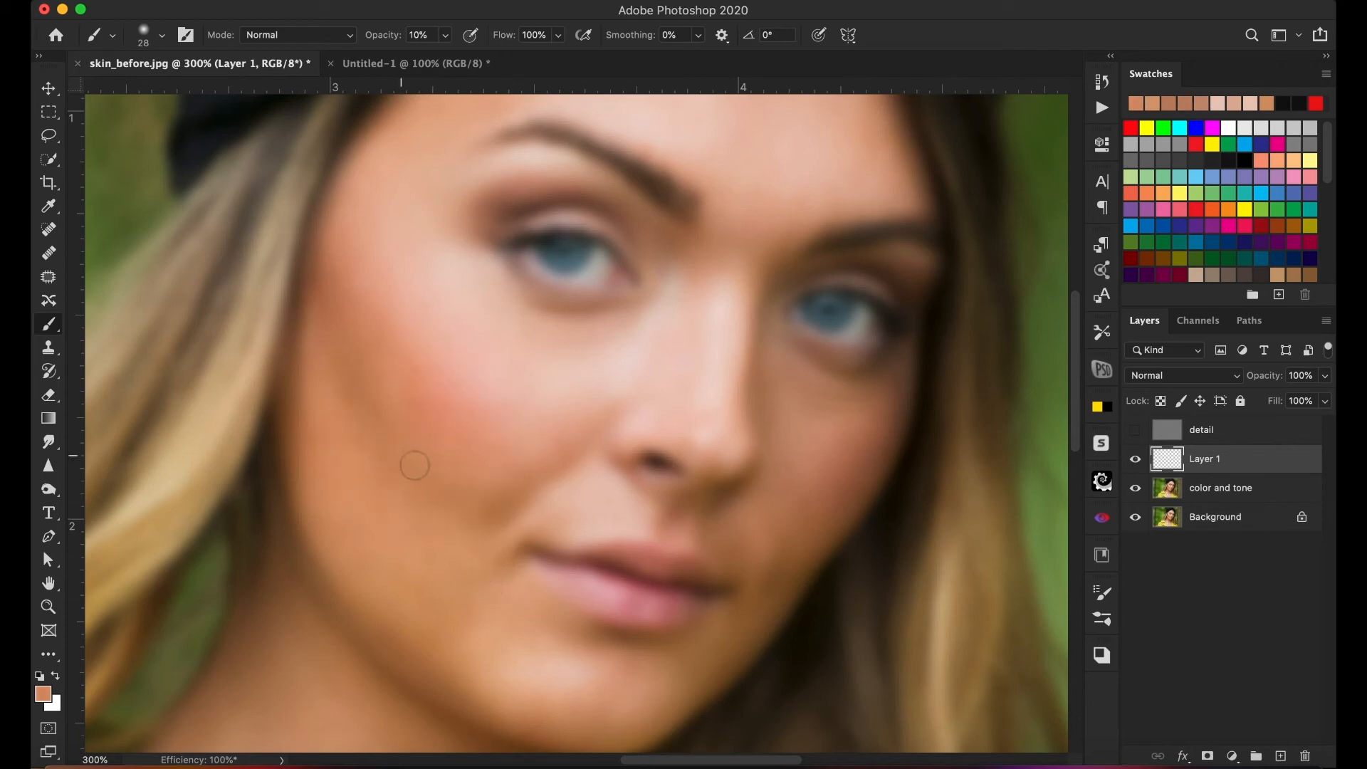
alt+click(390, 485)
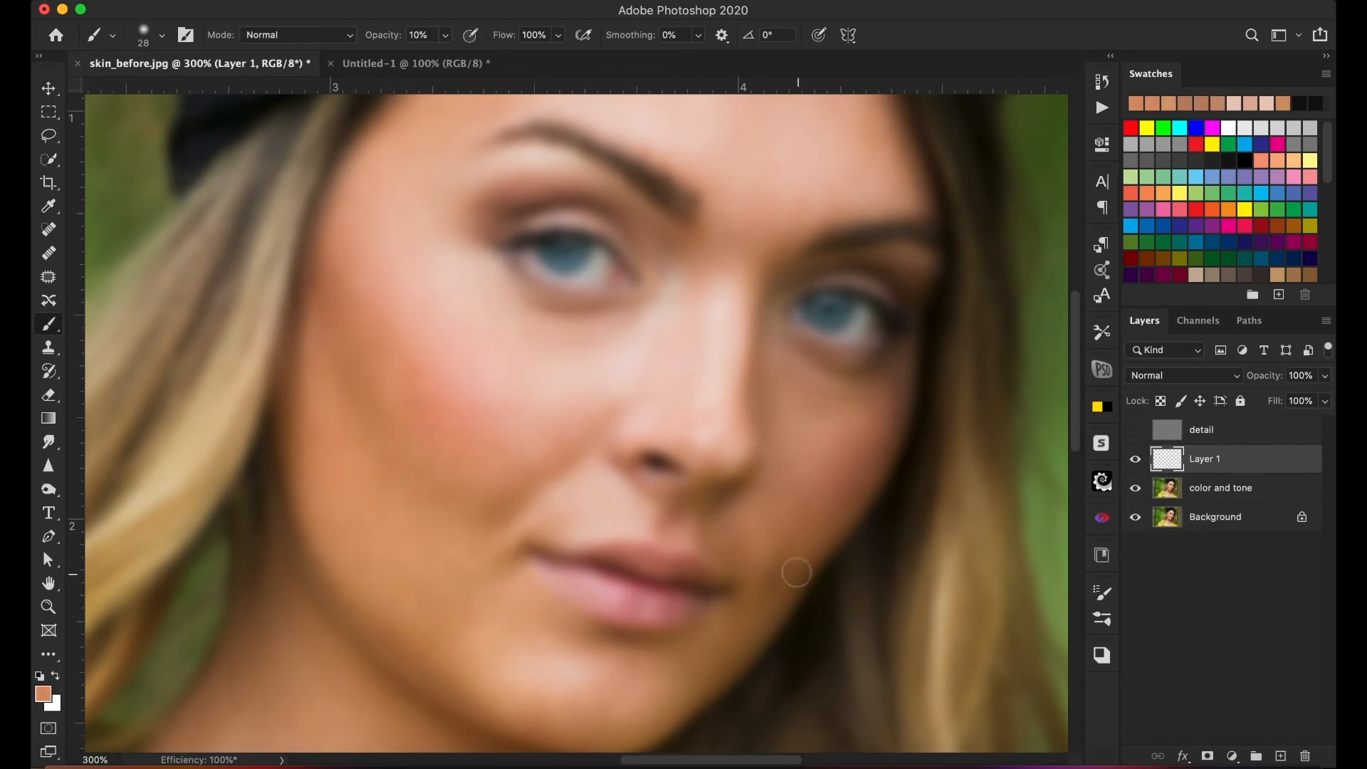
alt+click(752, 535)
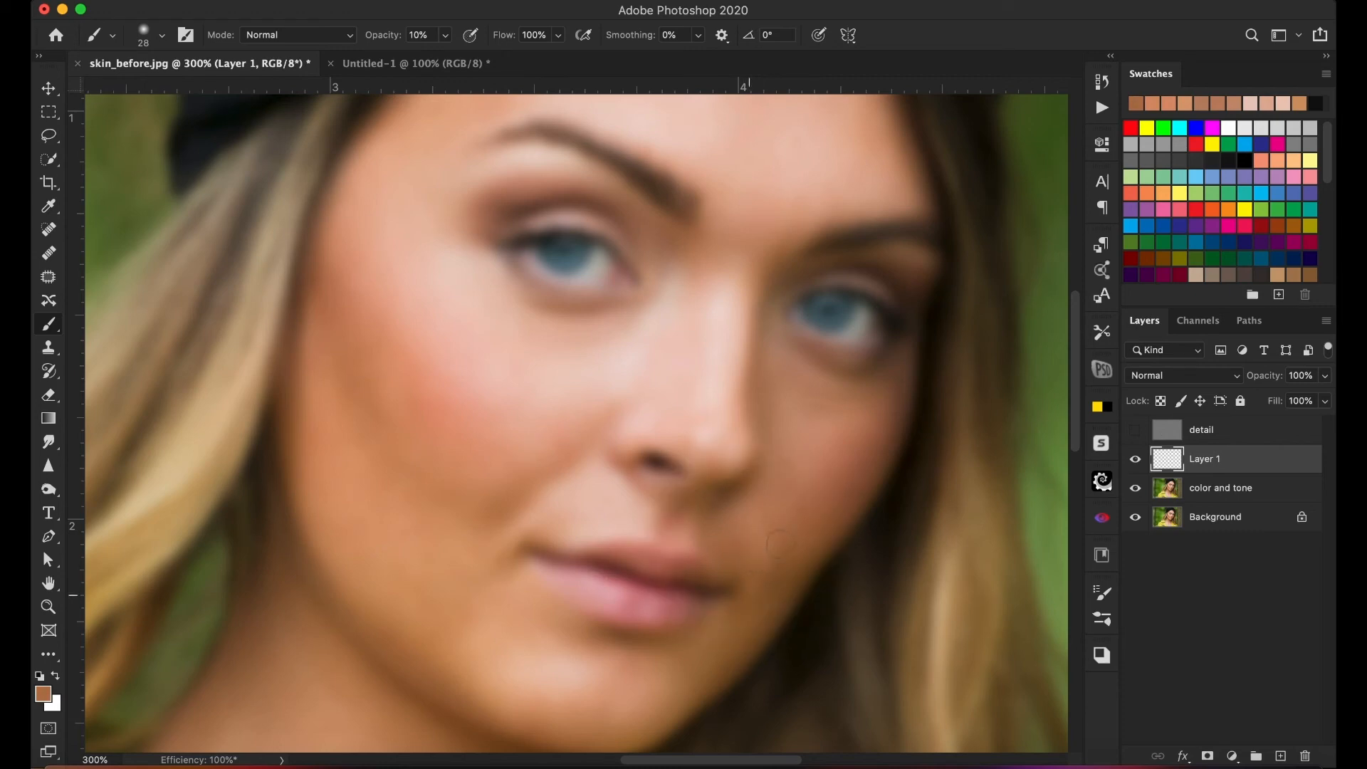
drag(781, 544, 769, 575)
alt+click(538, 643)
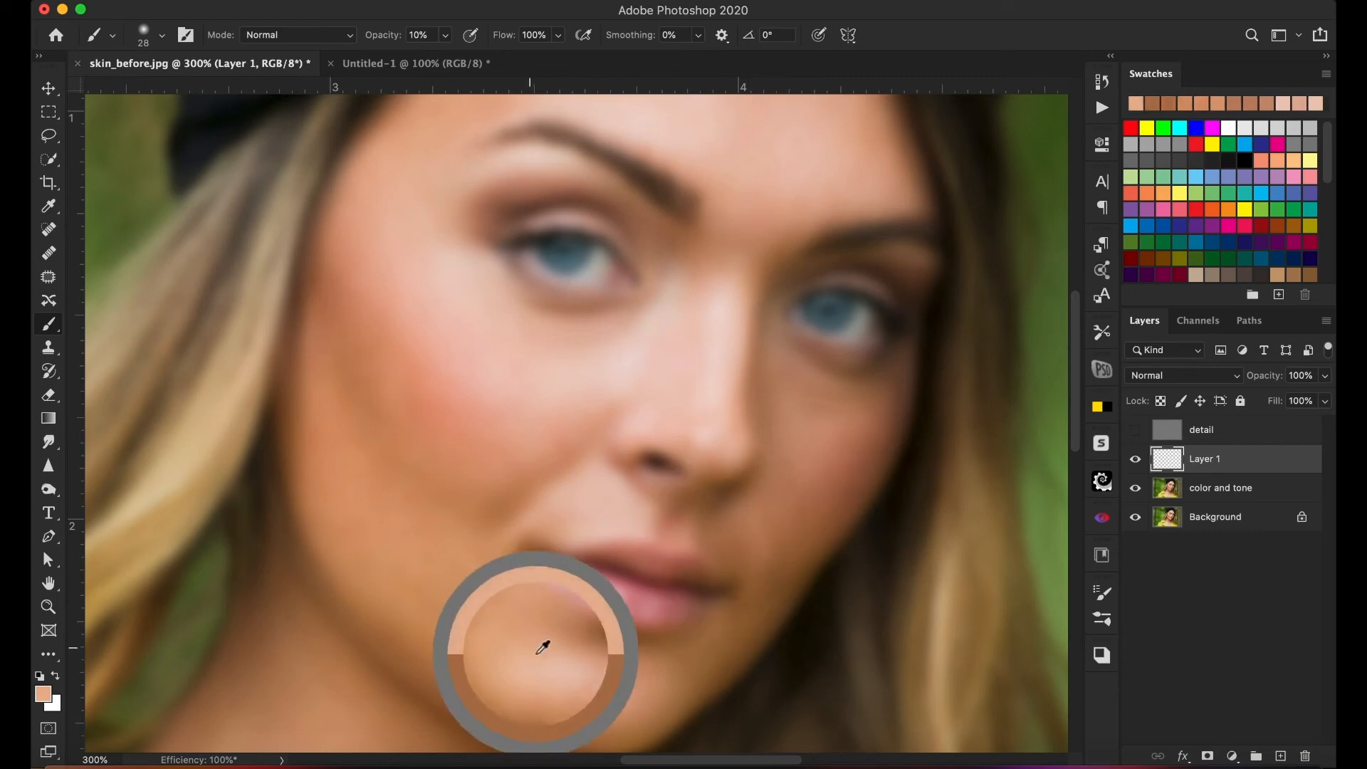
scroll(714, 293, up, 5)
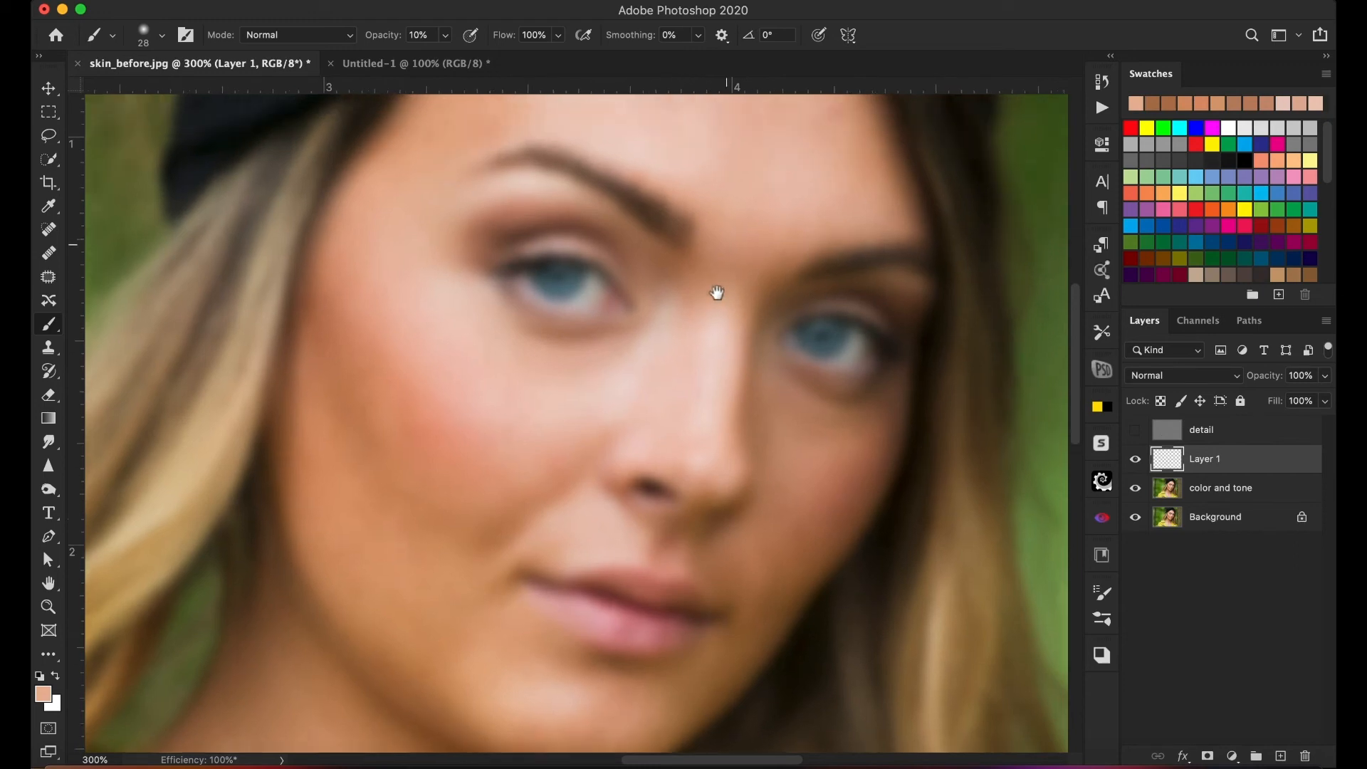
alt+click(737, 246)
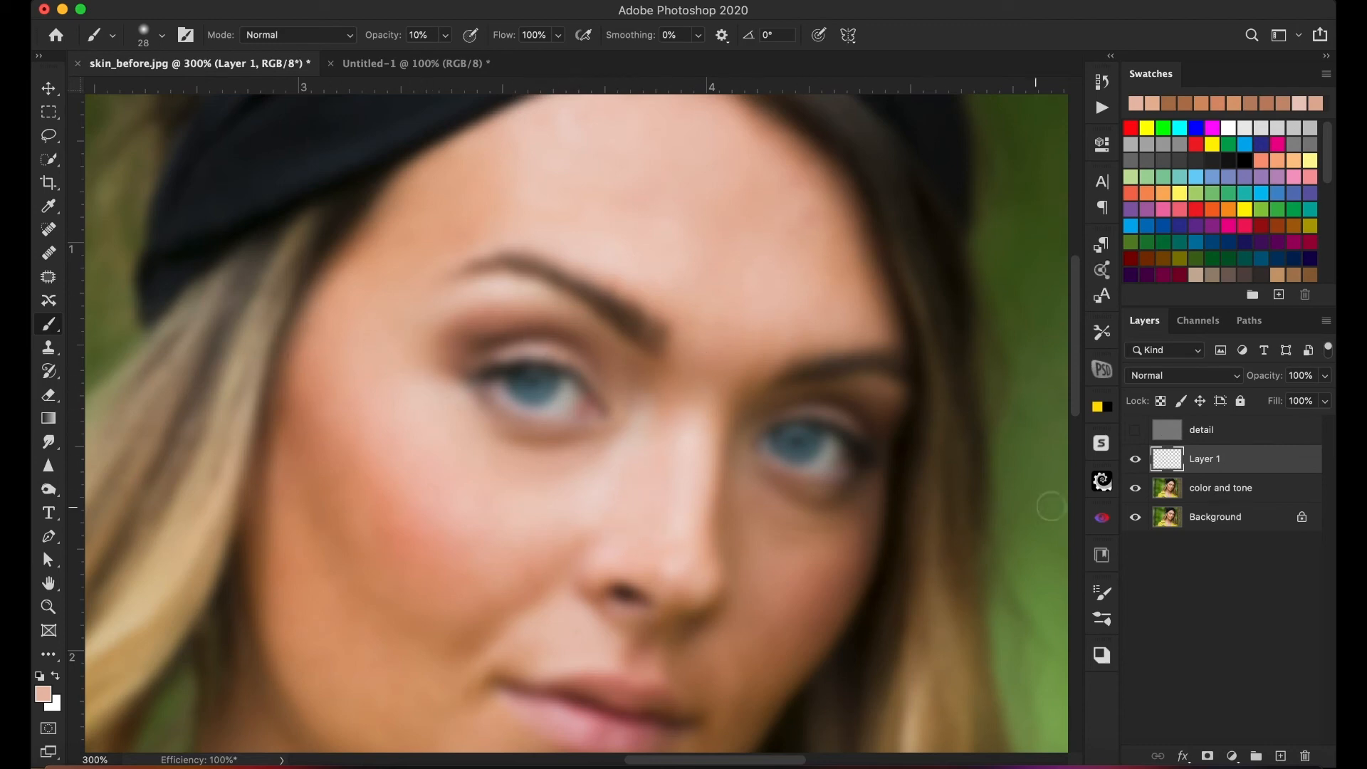
- Add a new empty layer above Layer 1
click(1260, 741)
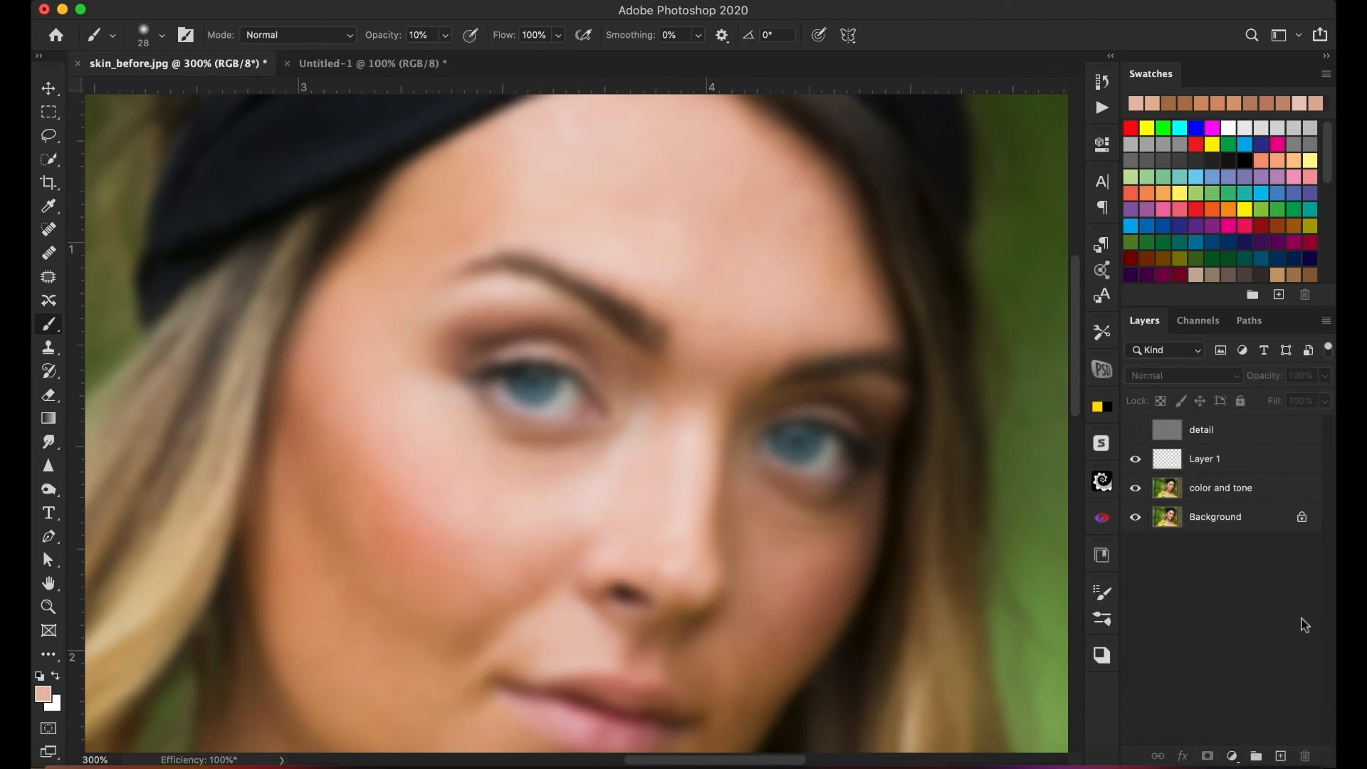
click(1214, 466)
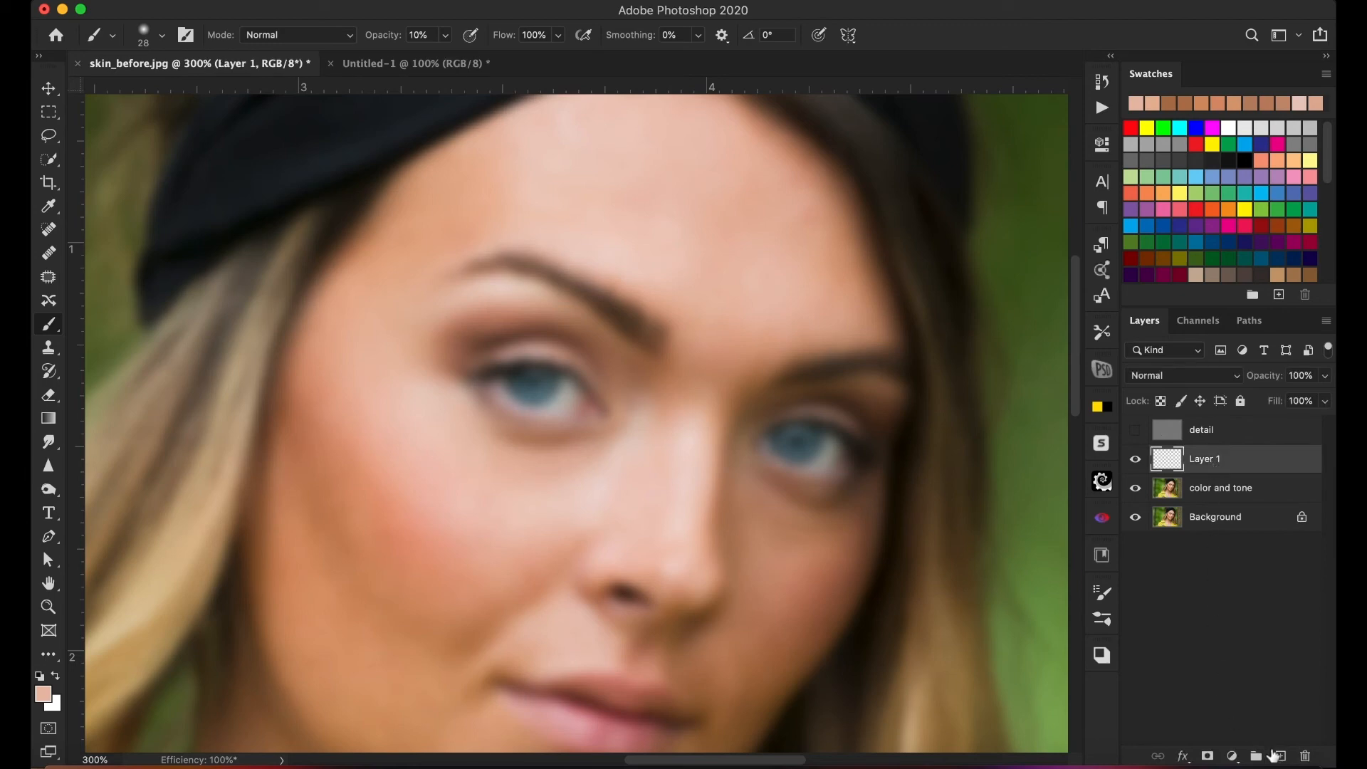
click(1280, 756)
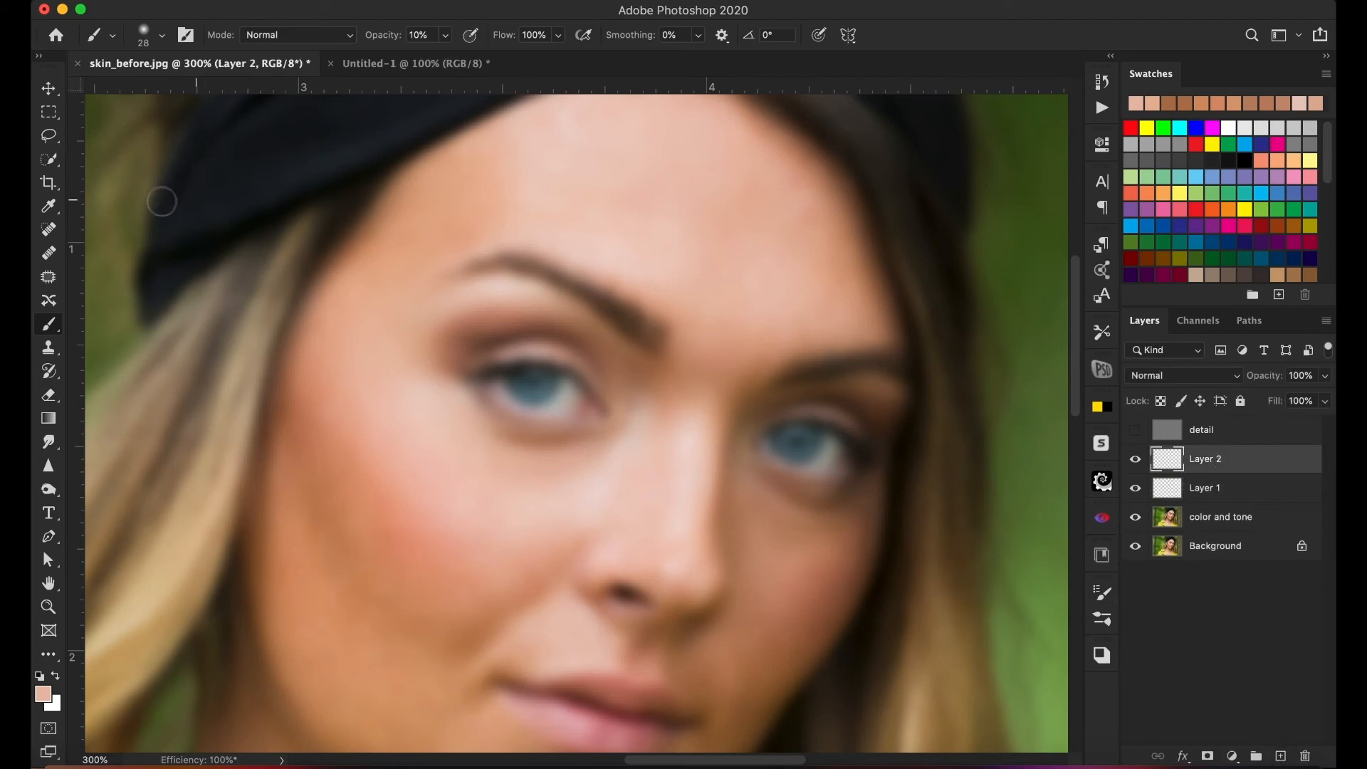
- Switch to the Spot Healing Brush, then select the detail layer and make it visible
click(55, 254)
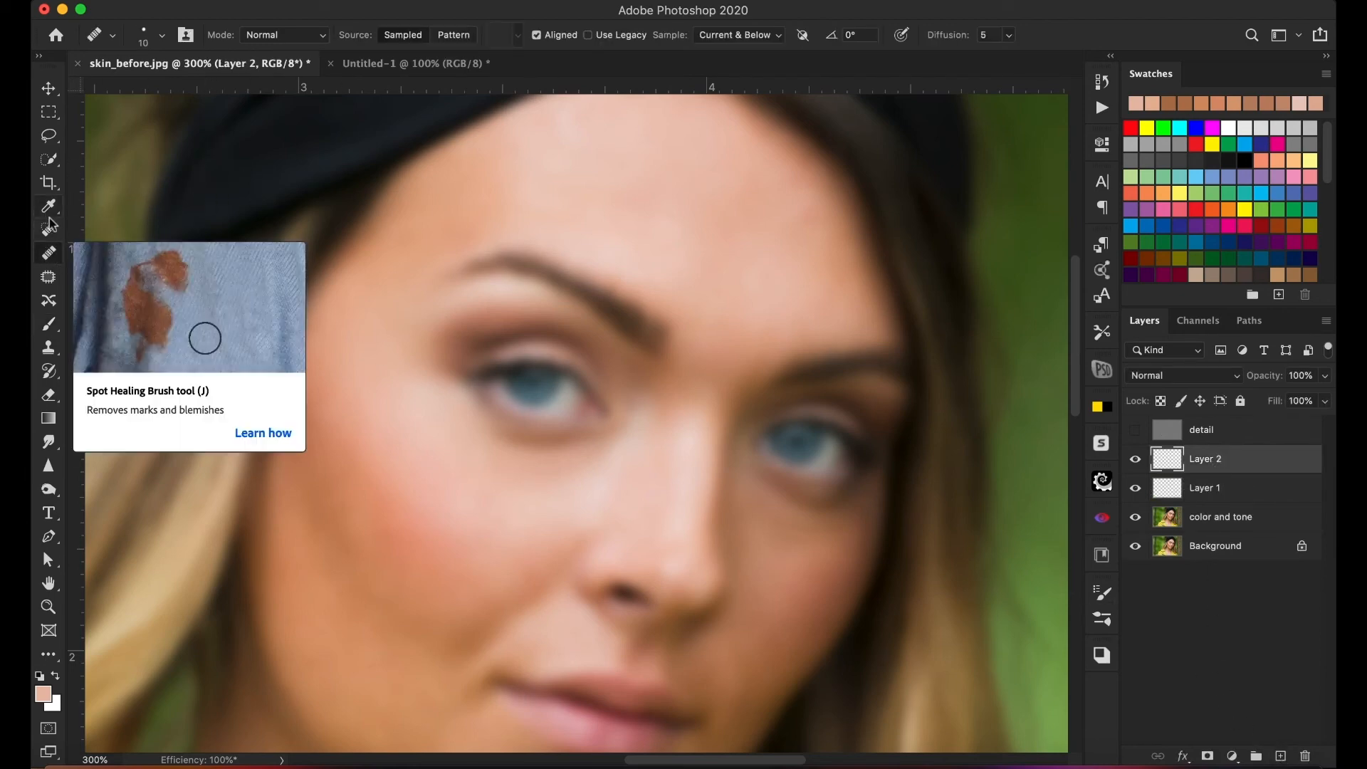
click(49, 229)
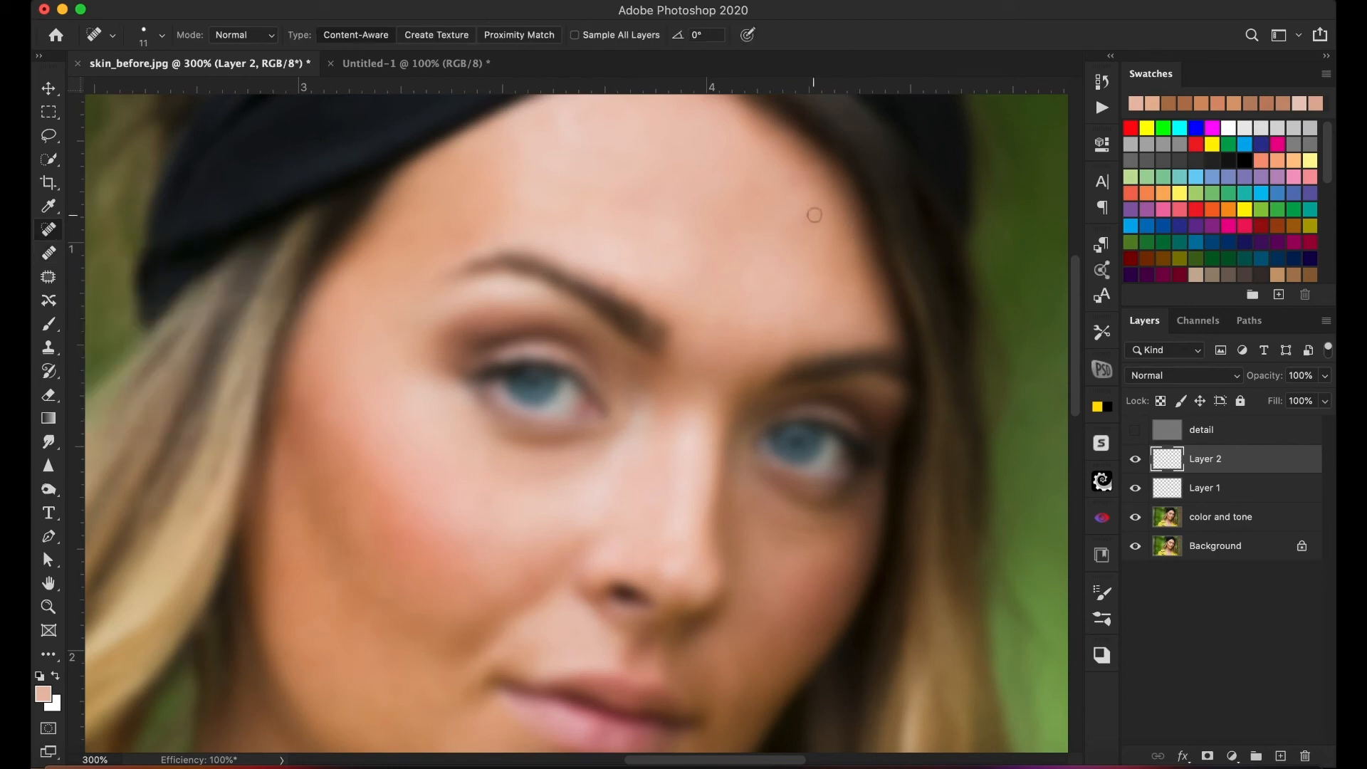
click(396, 488)
click(1169, 434)
click(1137, 430)
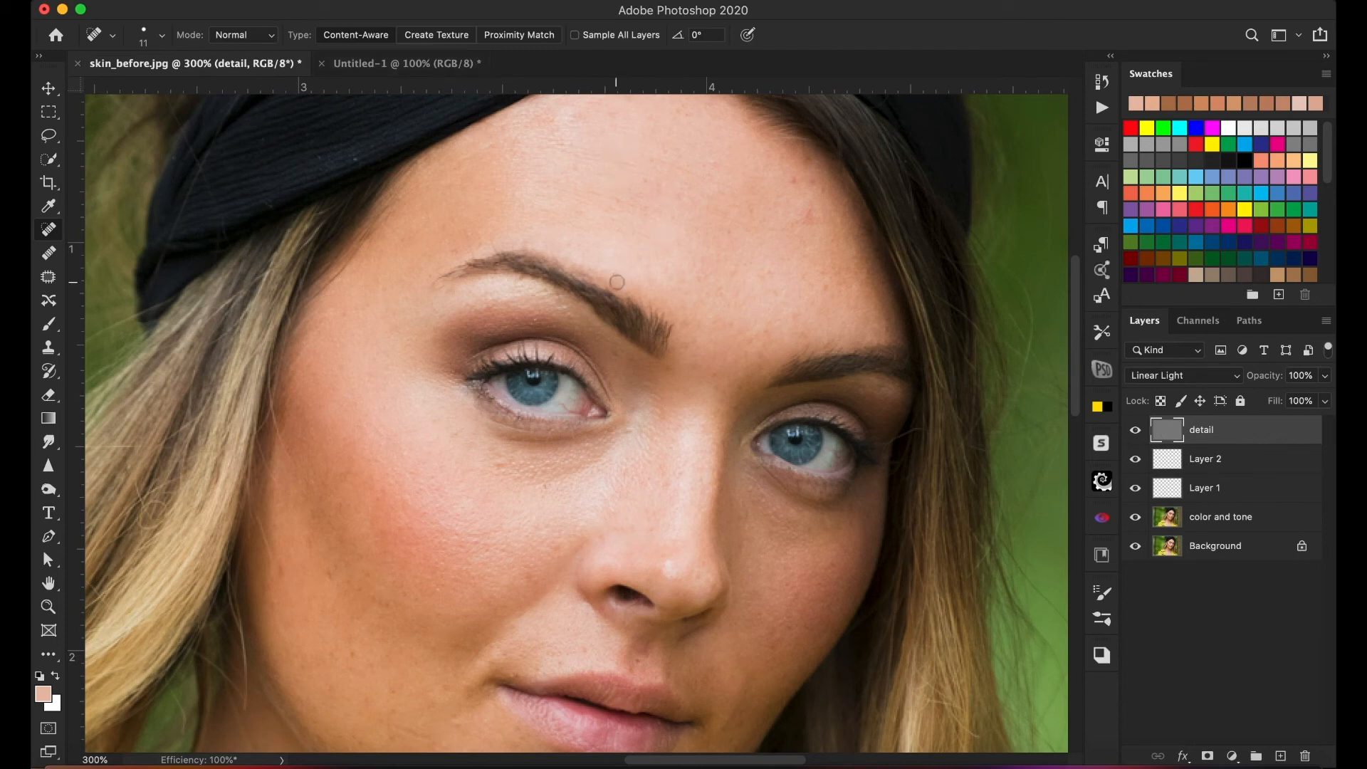
- Heal the blemishes on the image-right forehead and above the outer end of the image-left eyebrow
click(808, 156)
click(807, 216)
click(453, 254)
click(471, 231)
- Heal the spots beside the image-left mouth corner and over the image-right cheek and jaw on the detail layer
scroll(544, 406, down, 5)
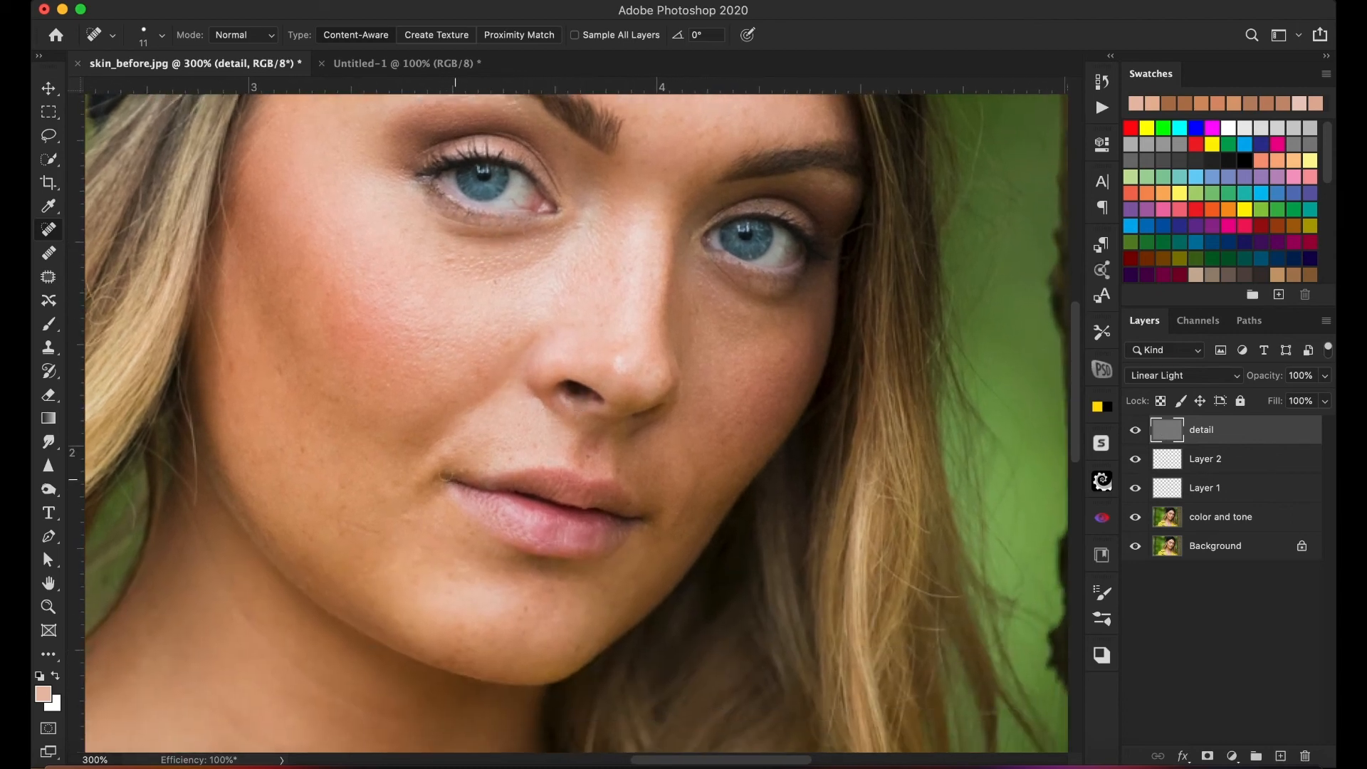
drag(411, 475, 423, 498)
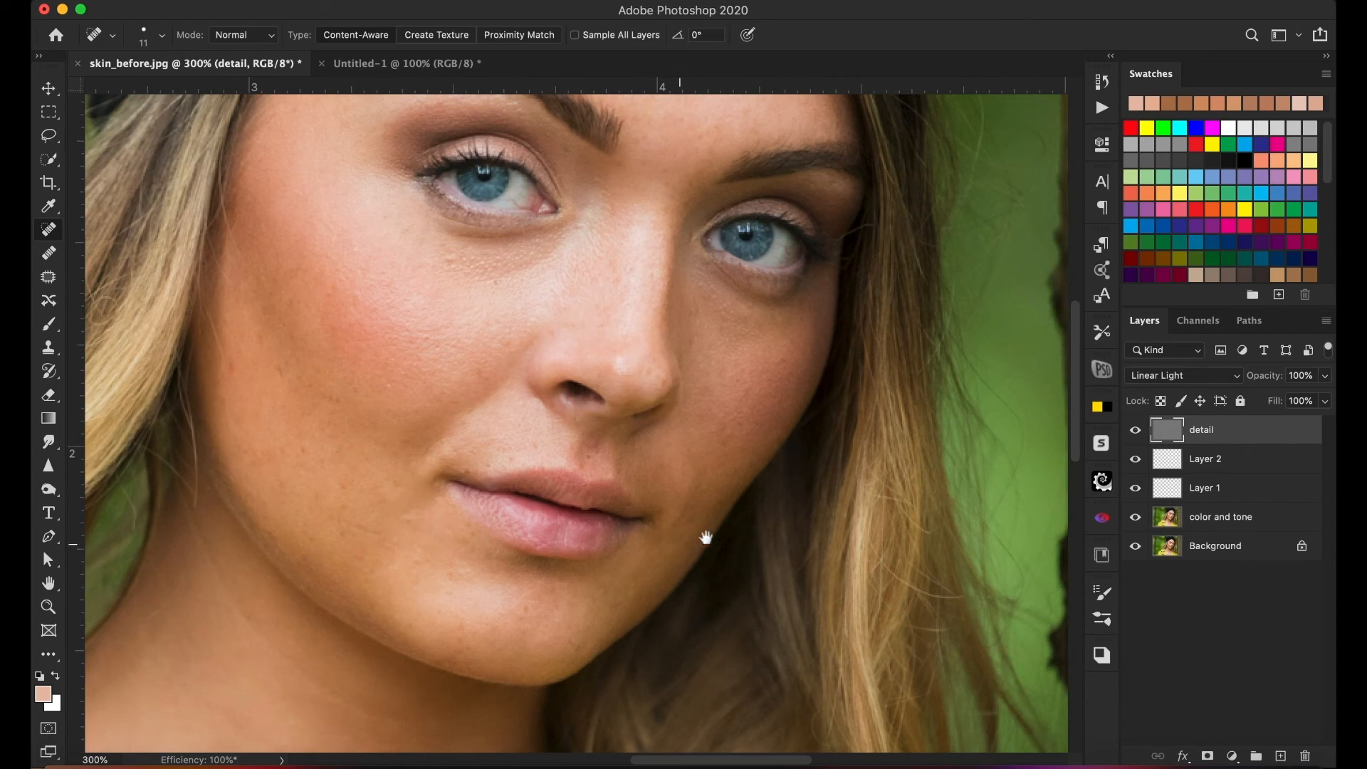
drag(703, 472, 676, 532)
scroll(732, 399, up, 1)
click(742, 438)
drag(743, 381, 746, 385)
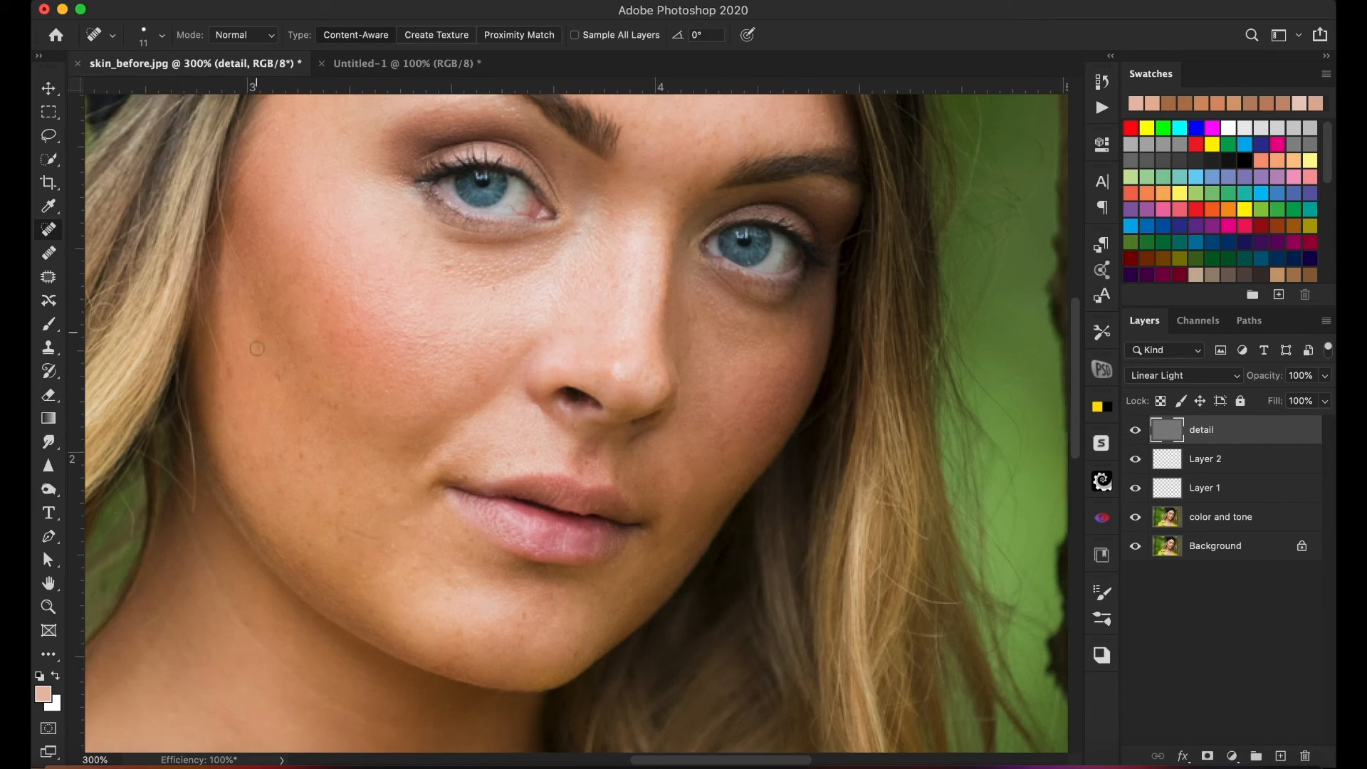
- Heal the dark spots scattered across the image-left cheek
click(278, 367)
click(227, 373)
click(302, 453)
drag(325, 405, 339, 408)
click(341, 474)
drag(343, 509, 440, 389)
click(455, 383)
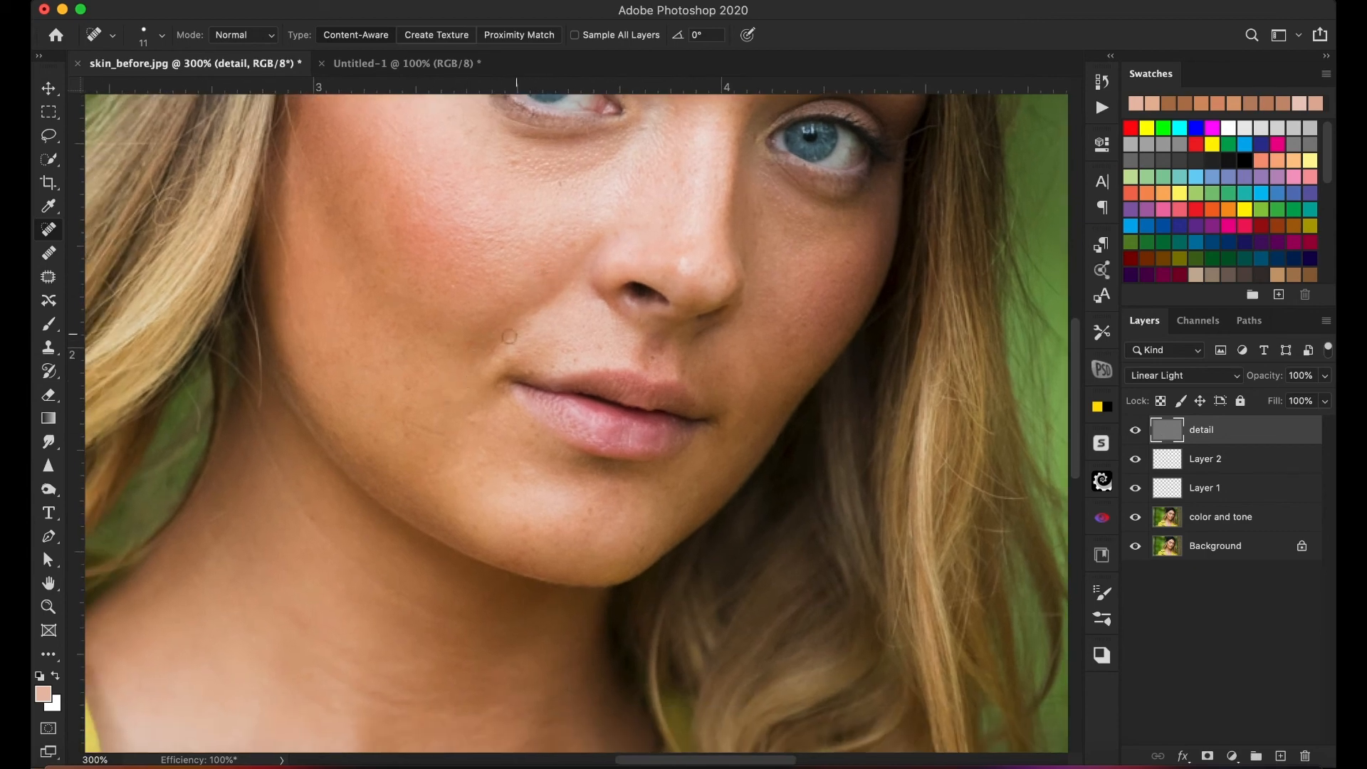
- Heal the remaining spots along the image-left jaw, lower cheek and chin
click(349, 358)
click(410, 390)
drag(419, 420, 443, 445)
click(528, 552)
click(370, 435)
- Heal the blemishes between the eyebrows and across the forehead on the detail layer
drag(563, 242, 513, 425)
click(621, 276)
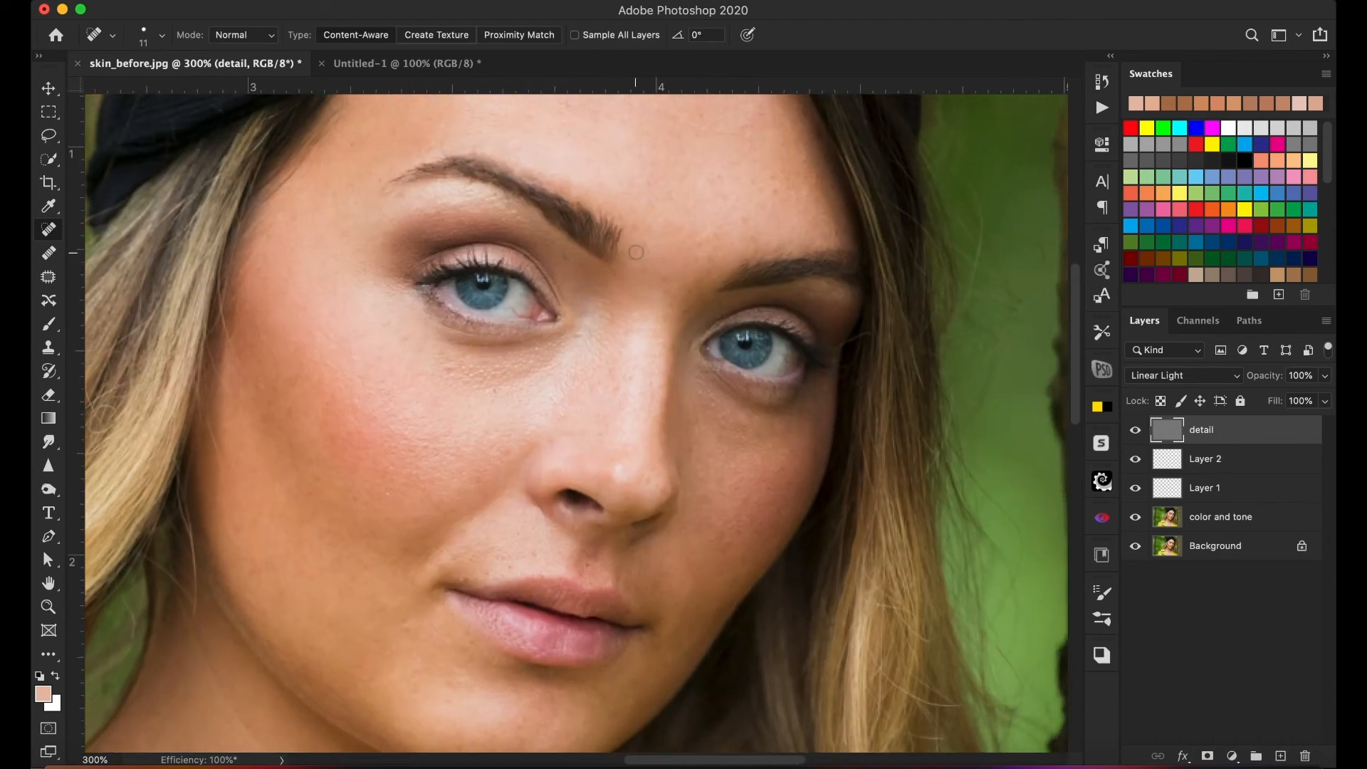
mouse_move(744, 211)
mouse_down()
mouse_move(696, 275)
mouse_move(677, 346)
mouse_up()
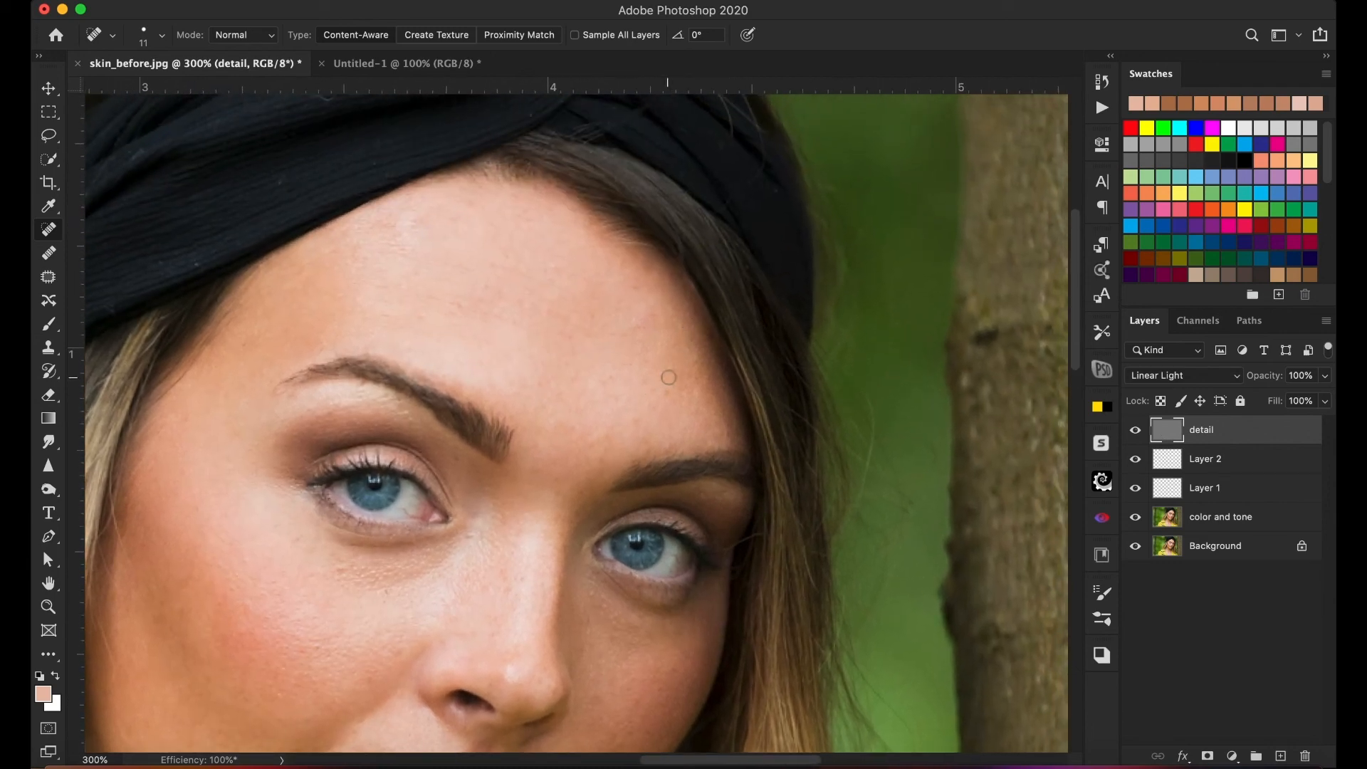
click(668, 392)
click(640, 424)
click(649, 441)
click(458, 216)
click(364, 261)
- Heal the bumpy texture beneath the image-left eye and the small spots above the upper lip
drag(507, 520, 563, 303)
drag(425, 374, 505, 341)
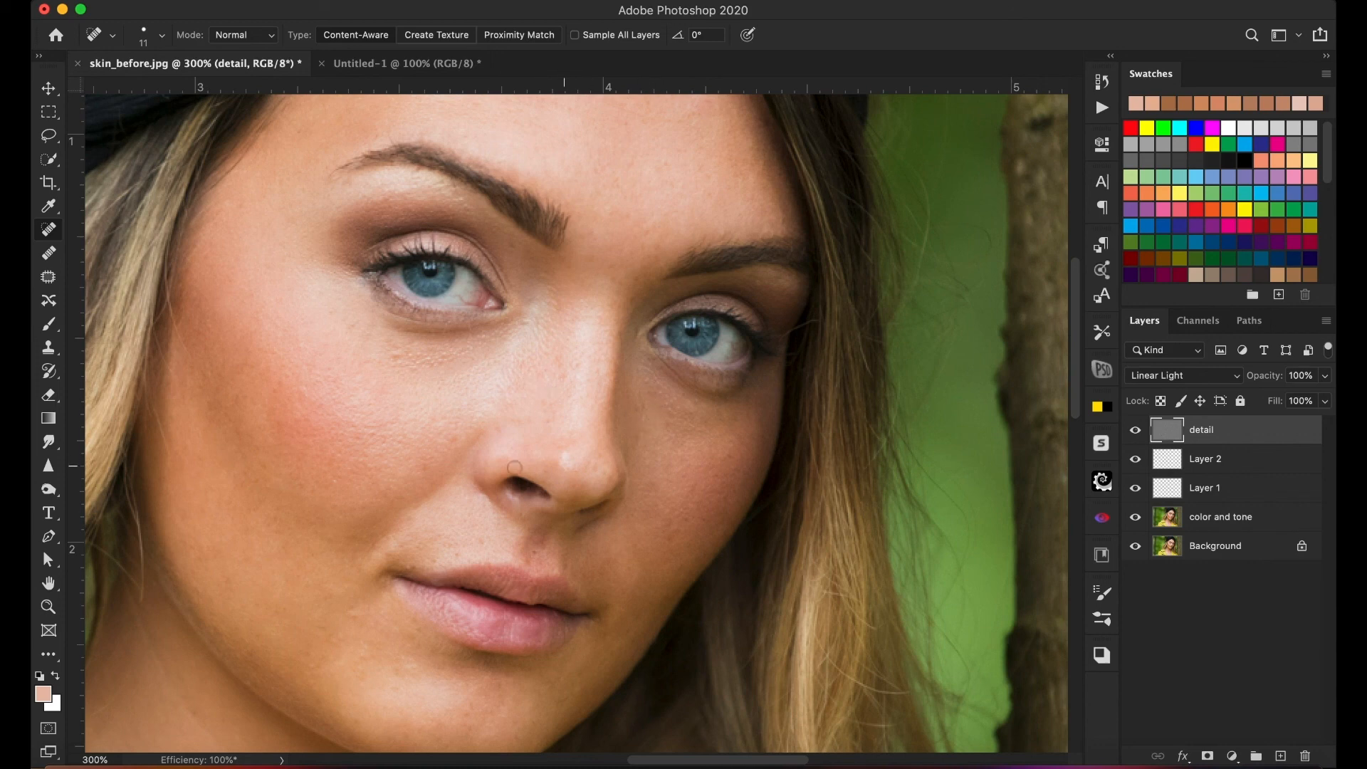
drag(467, 430, 531, 311)
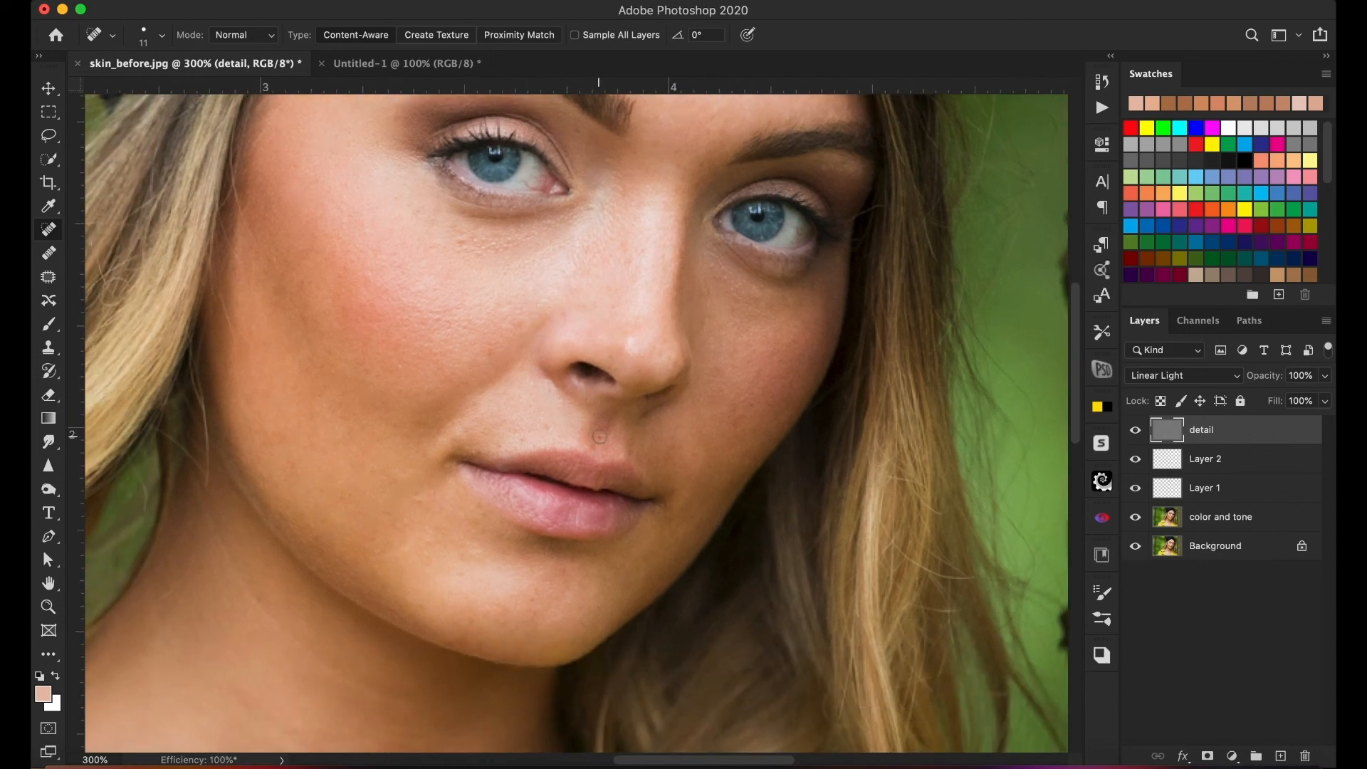
click(548, 424)
click(593, 442)
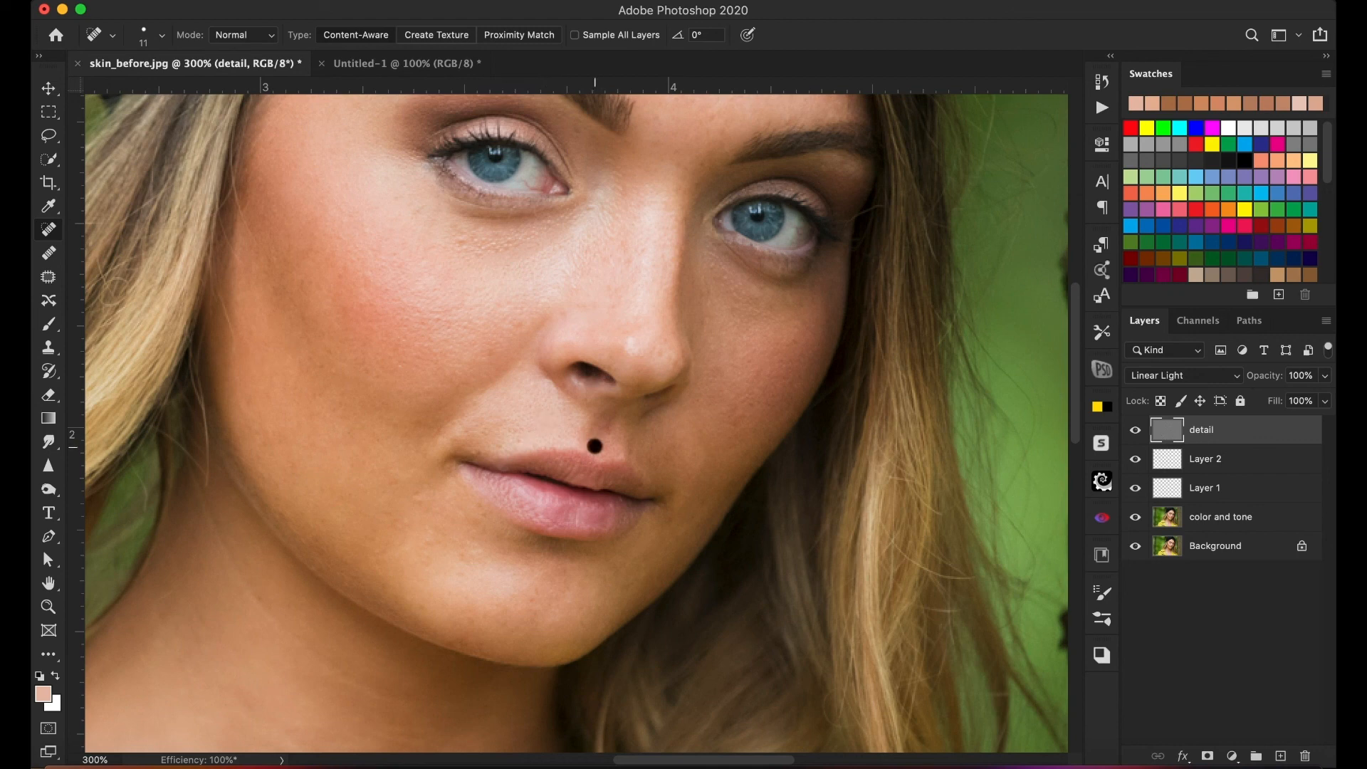
click(479, 452)
click(523, 438)
- Fit the whole portrait in view and compare it with only the Background layer visible, then show all layers again
double_click(51, 585)
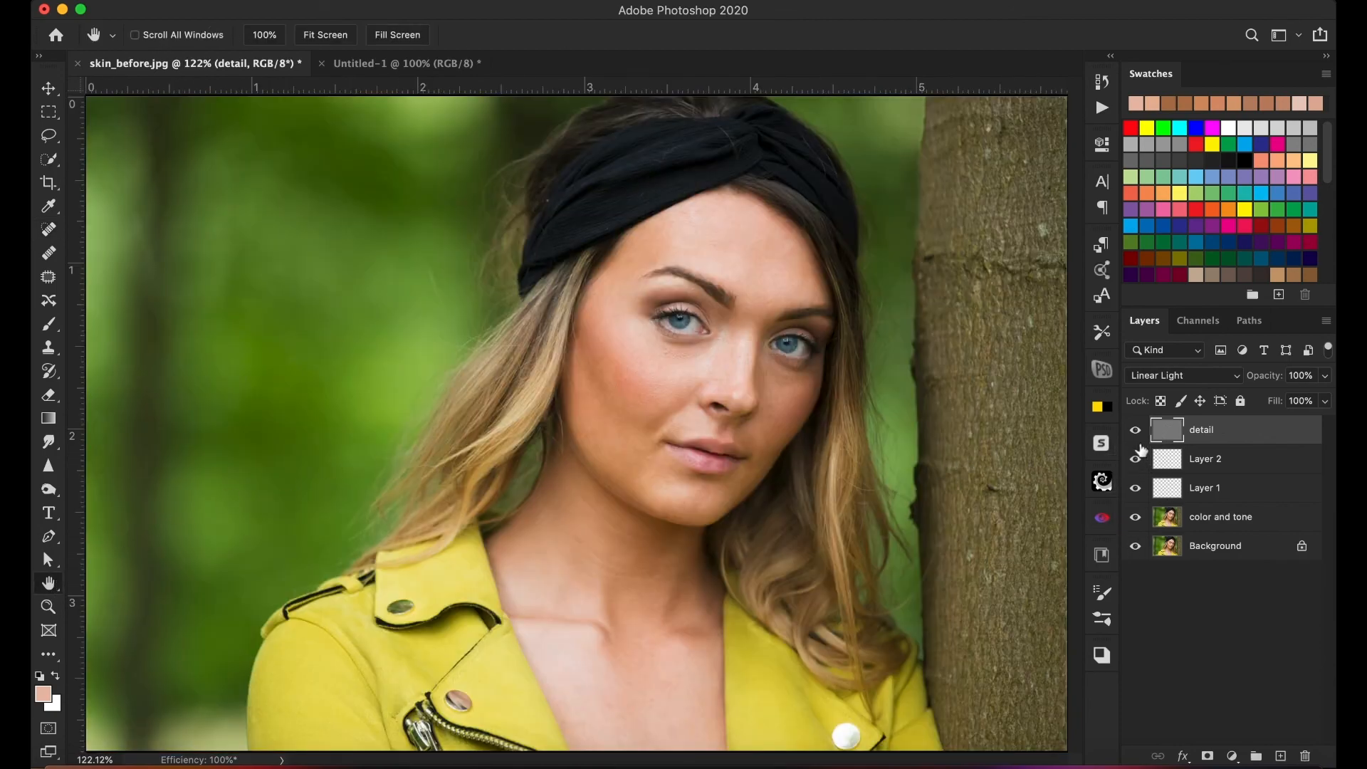
alt+click(1135, 550)
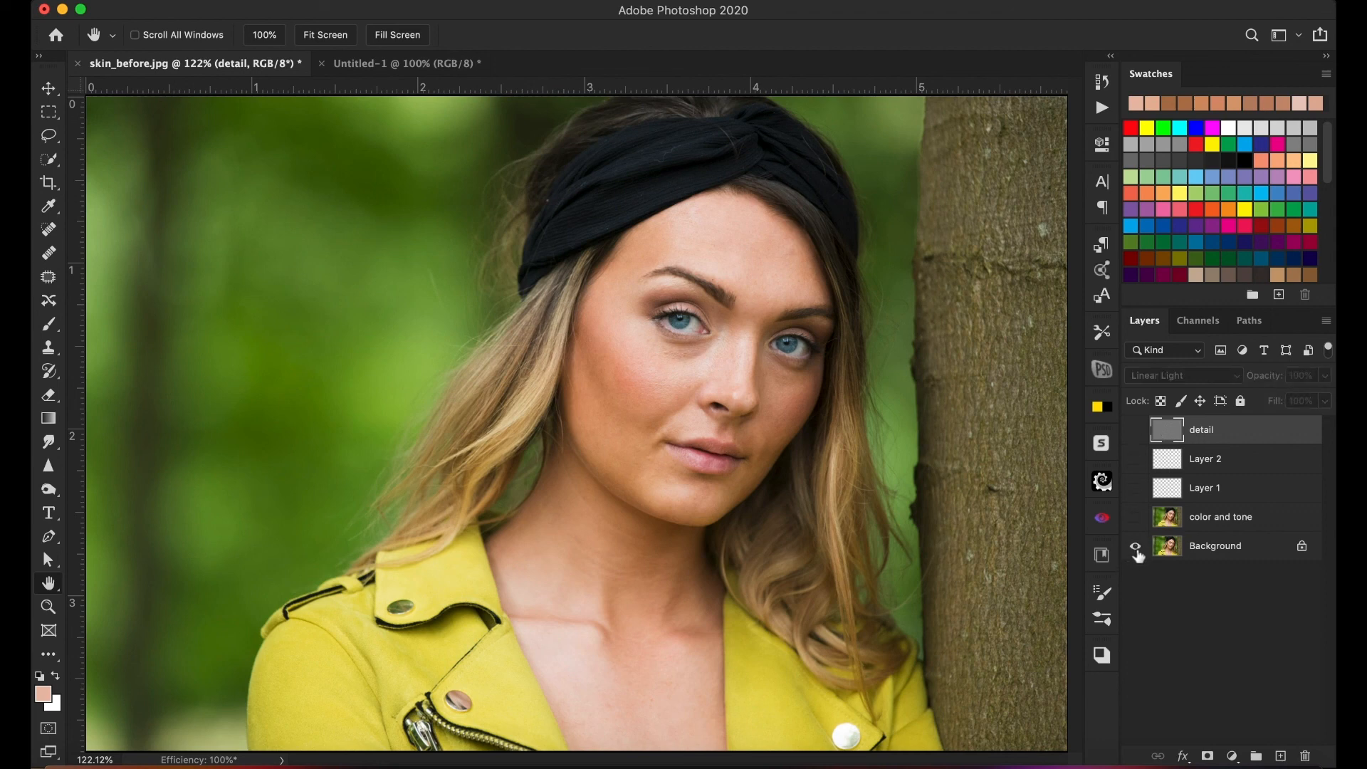
alt+click(1137, 551)
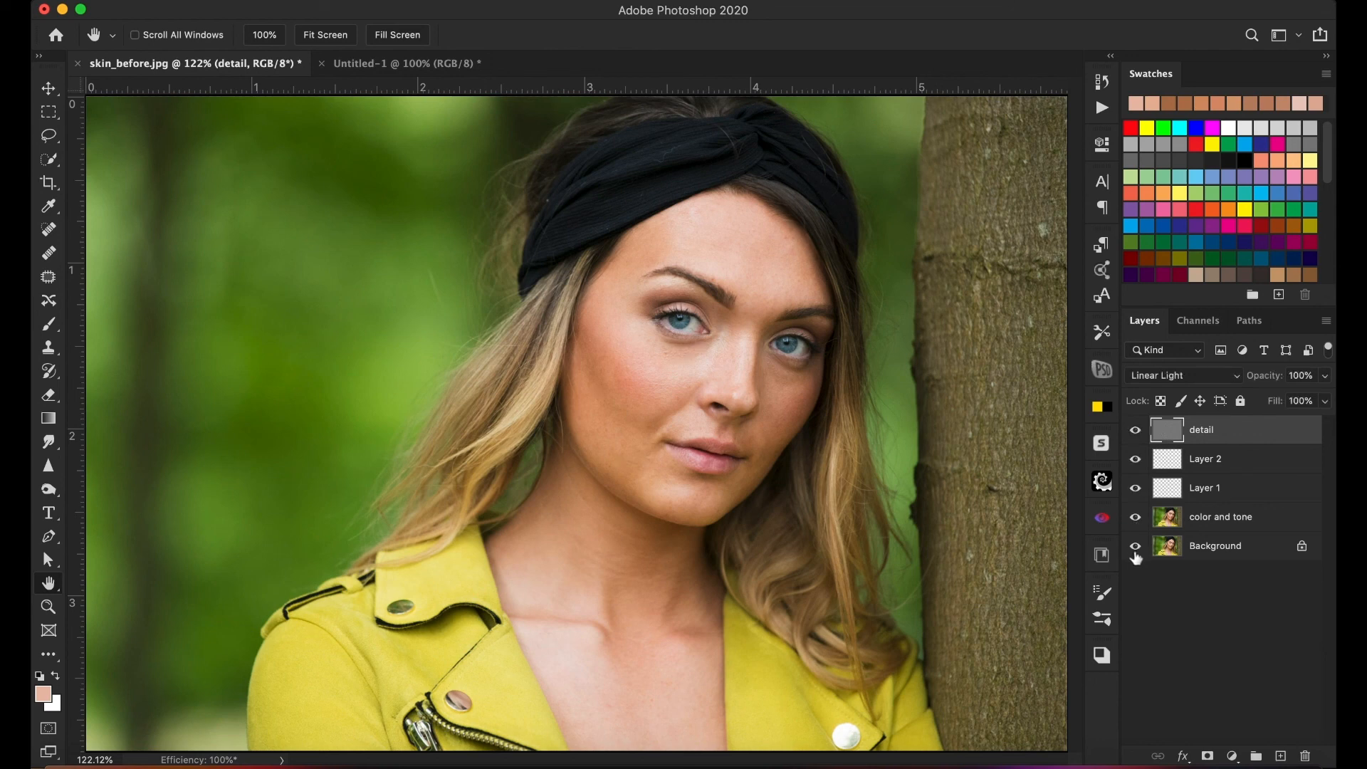